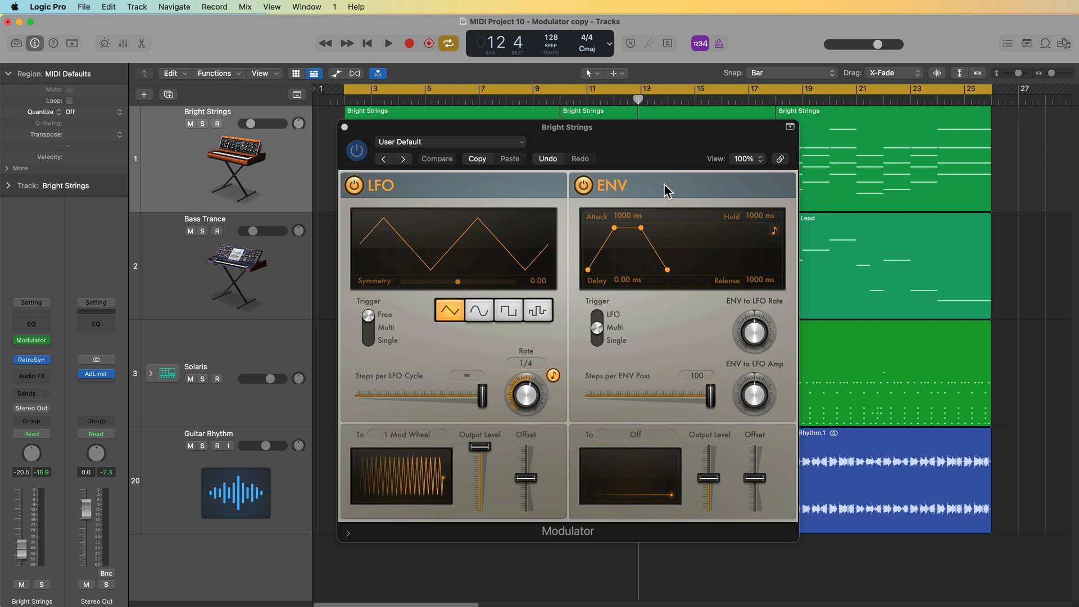
- Open the Modulator's LFO destination list and close it without choosing an entry
left_click(430, 434)
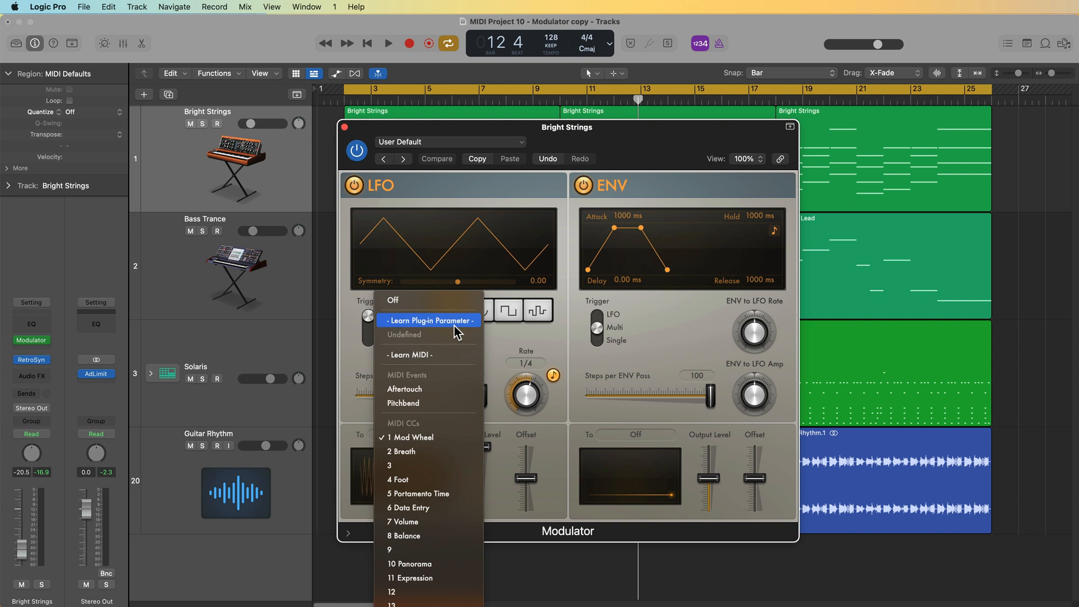
left_click(557, 342)
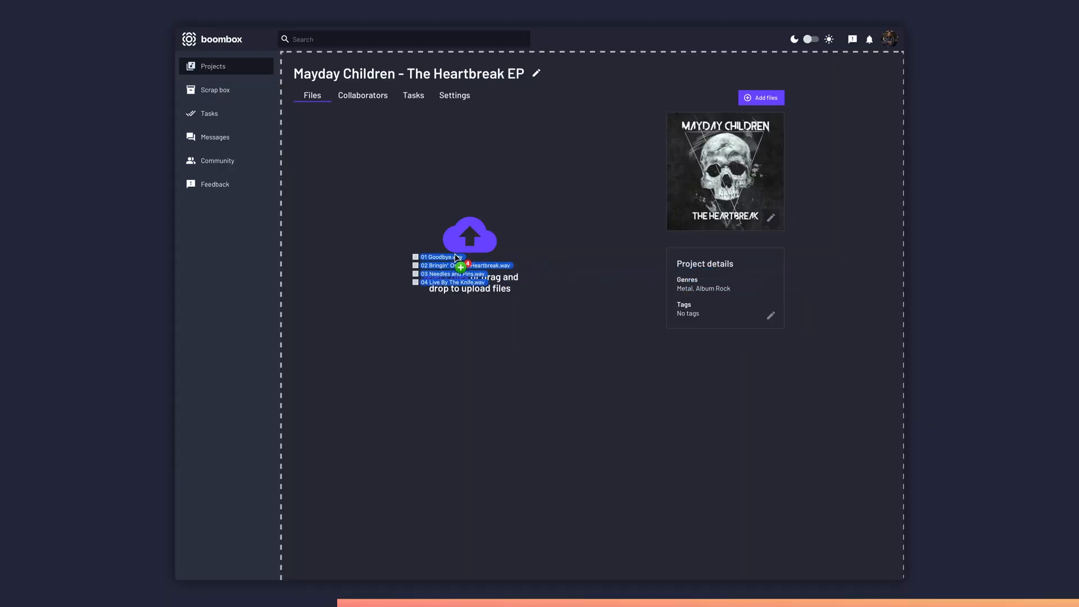
left_click_drag(458, 254, 458, 259)
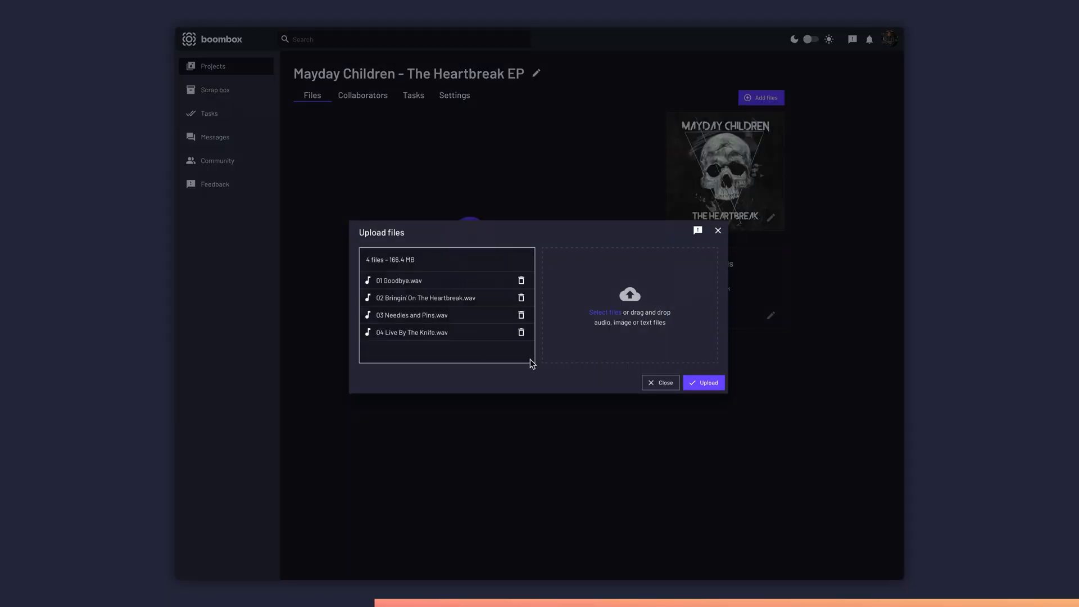
- Upload the four listed WAV files to the project in boombox and scroll through a mix's comments
left_click(704, 384)
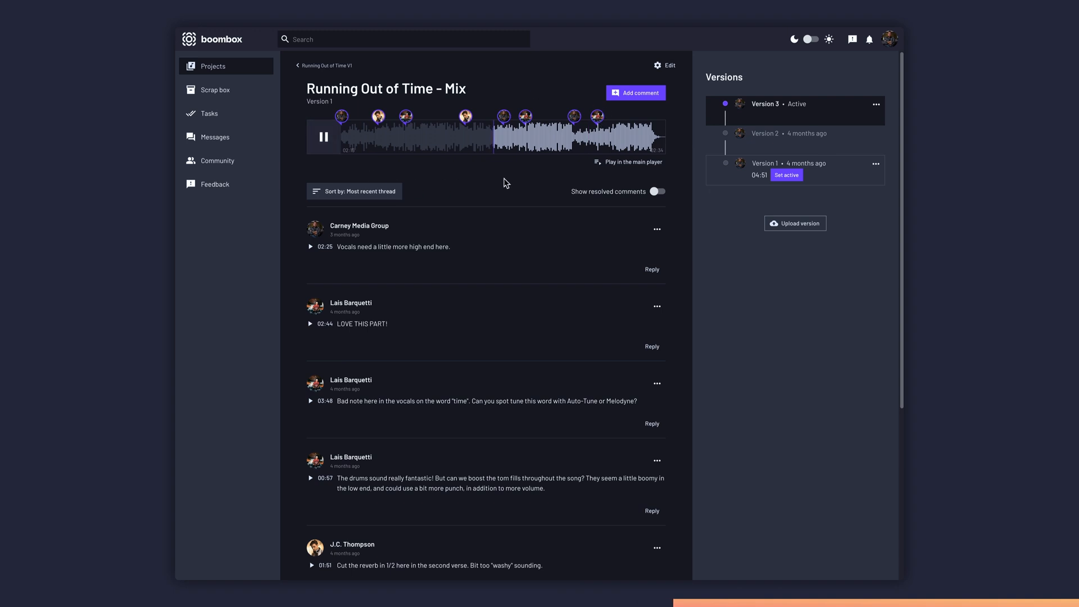
scroll(466, 121, "down", 5)
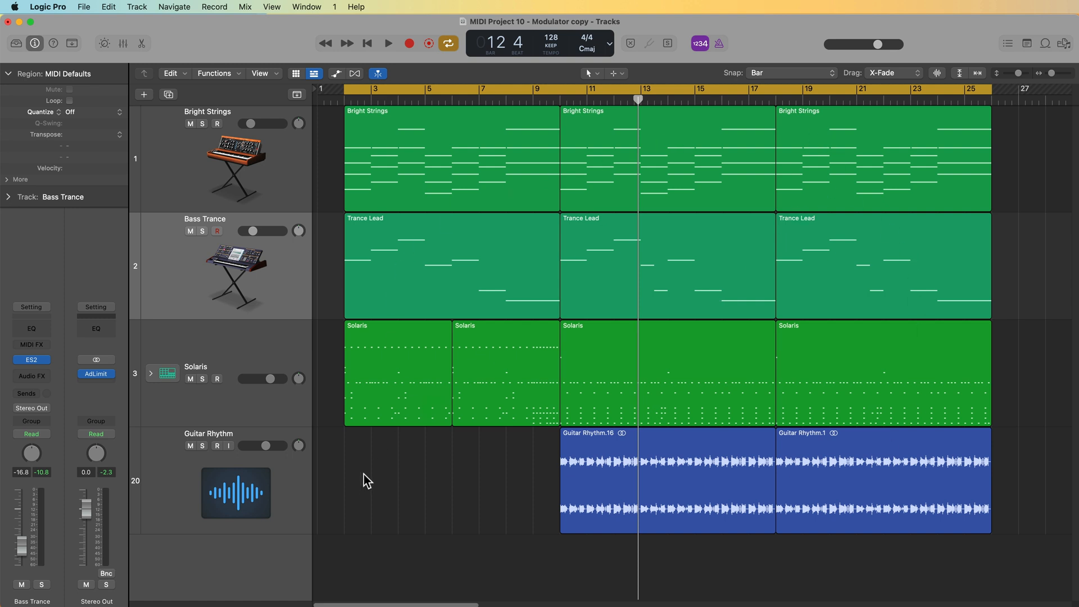
- Select each track in turn and play back the arrangement to hear it
left_click(285, 353)
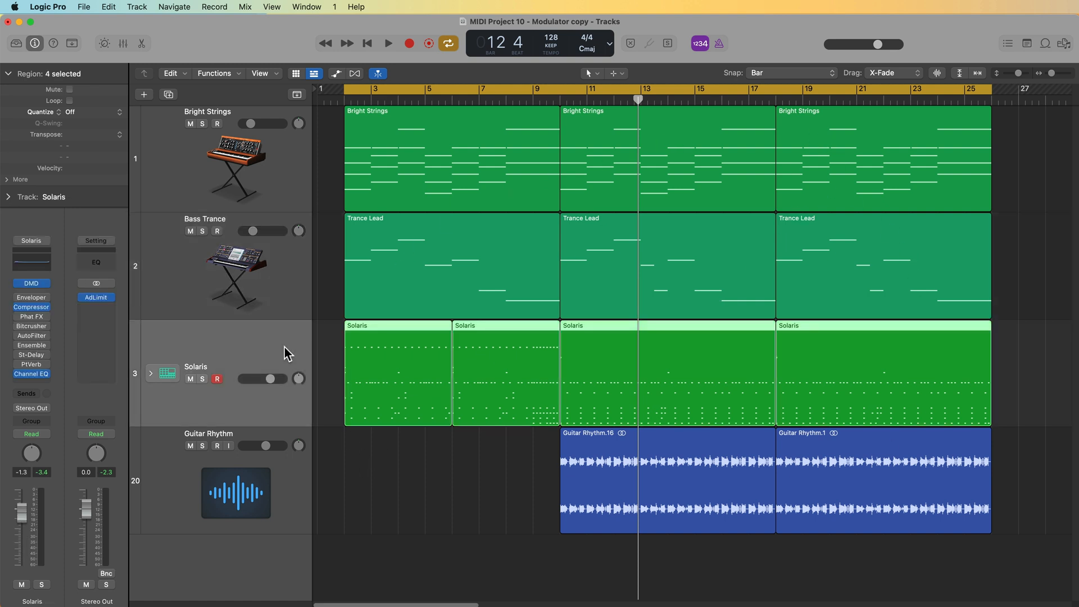
left_click(242, 481)
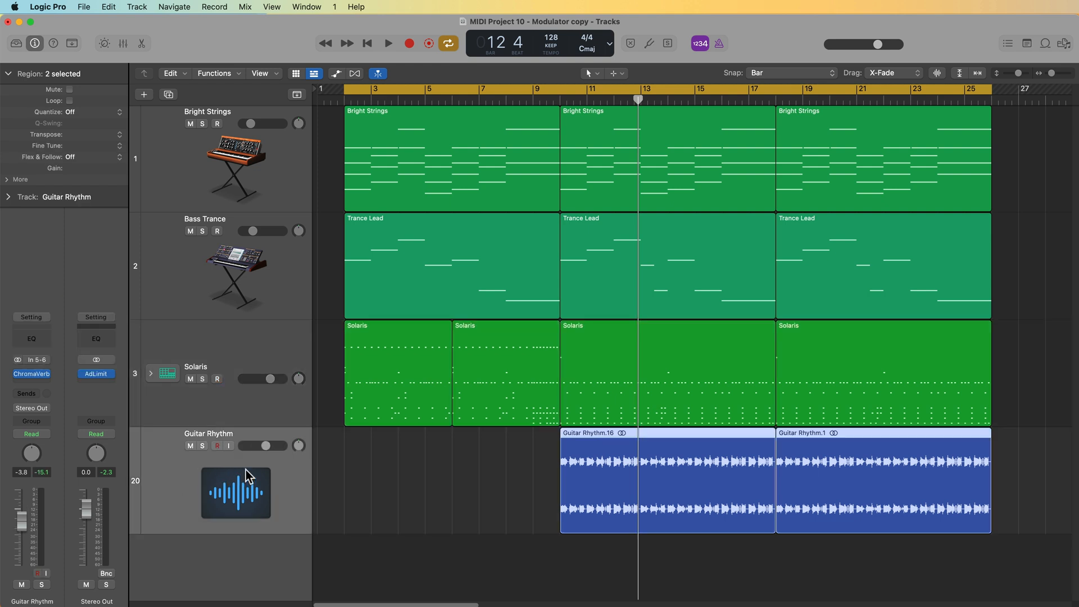
left_click(264, 290)
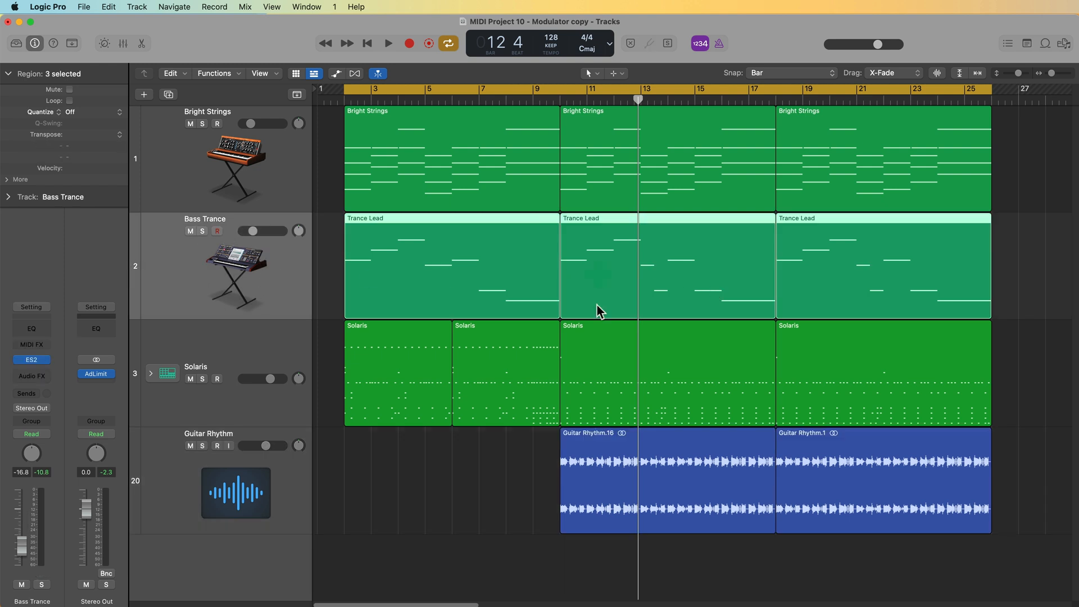
left_click(212, 157)
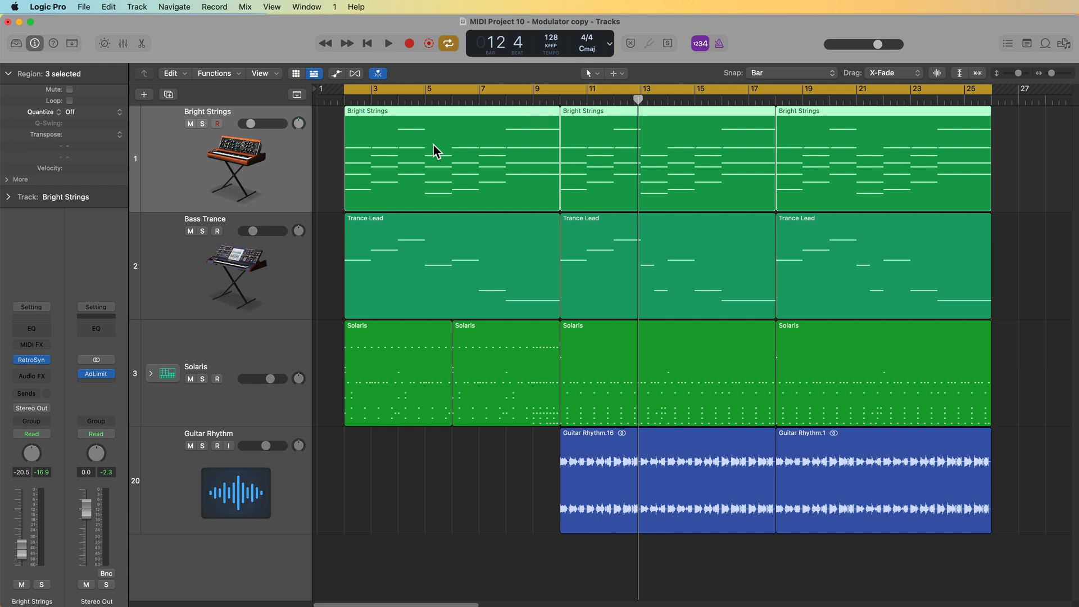
key("space")
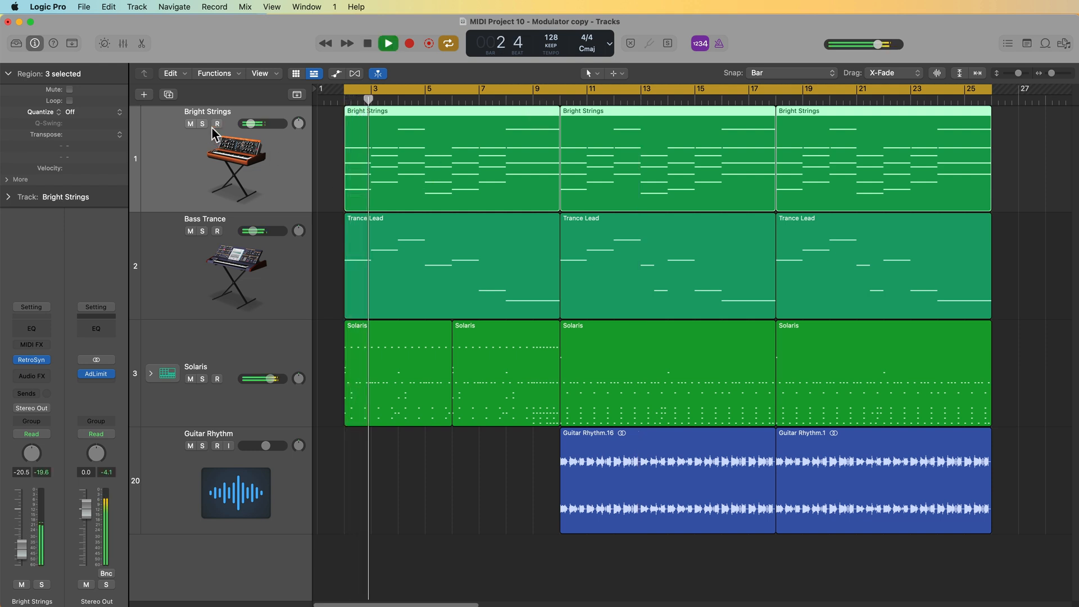
left_click(407, 485)
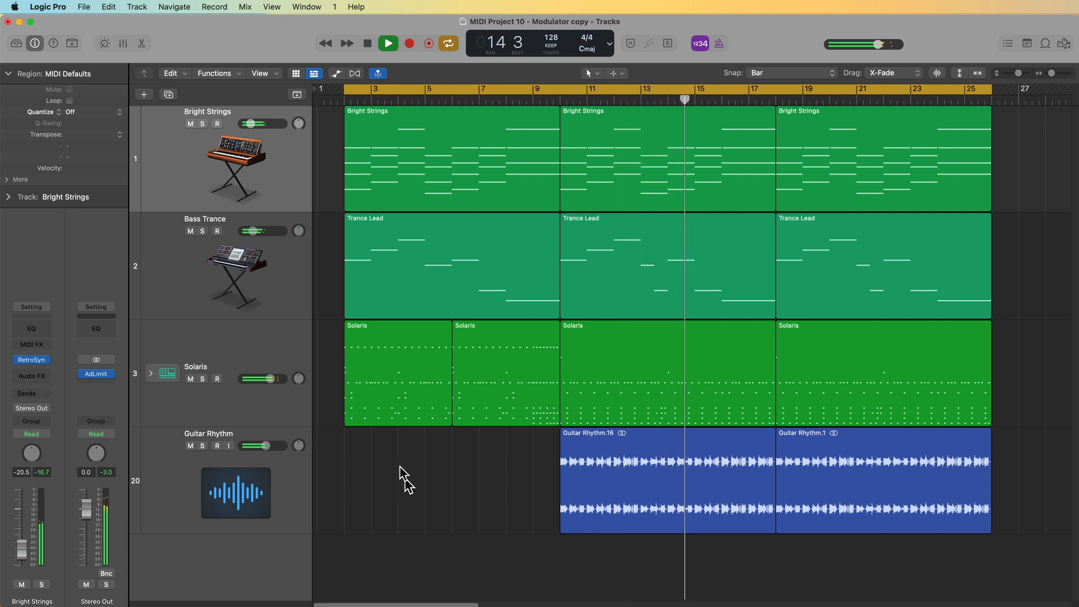
key("space")
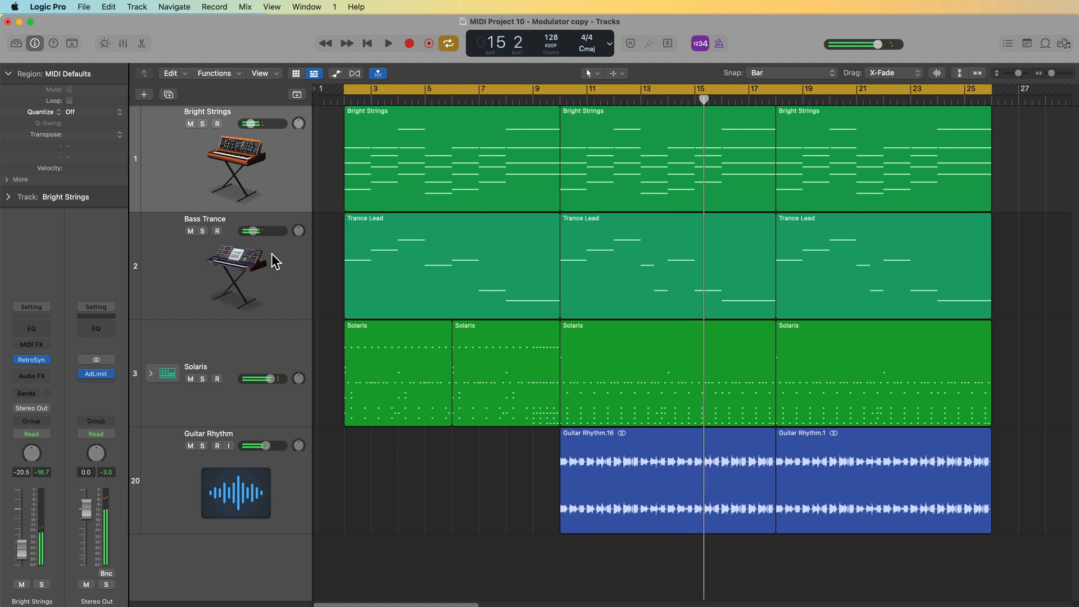
- Select the Bright Strings track and solo it
left_click(260, 152)
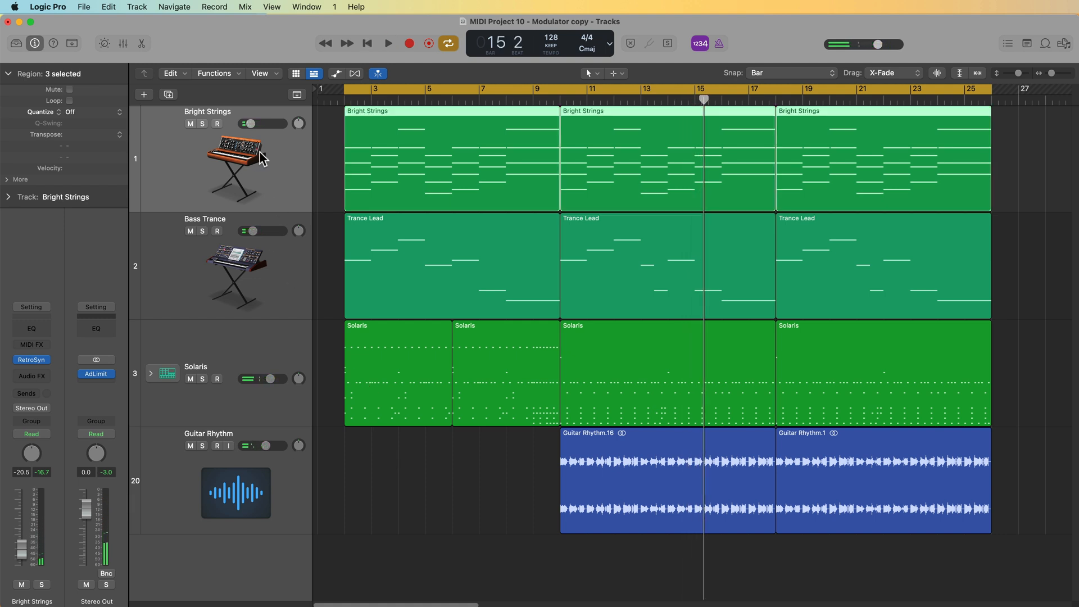
key("s")
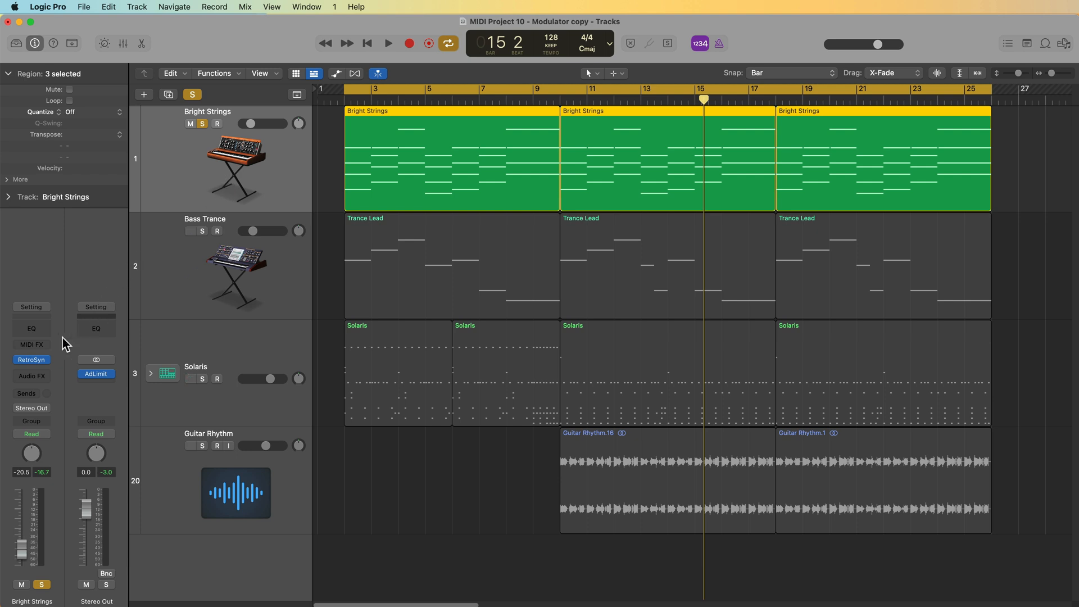
- Insert the Modulator MIDI effect on Bright Strings and raise the channel volume to about -5.1 dB
left_click(49, 344)
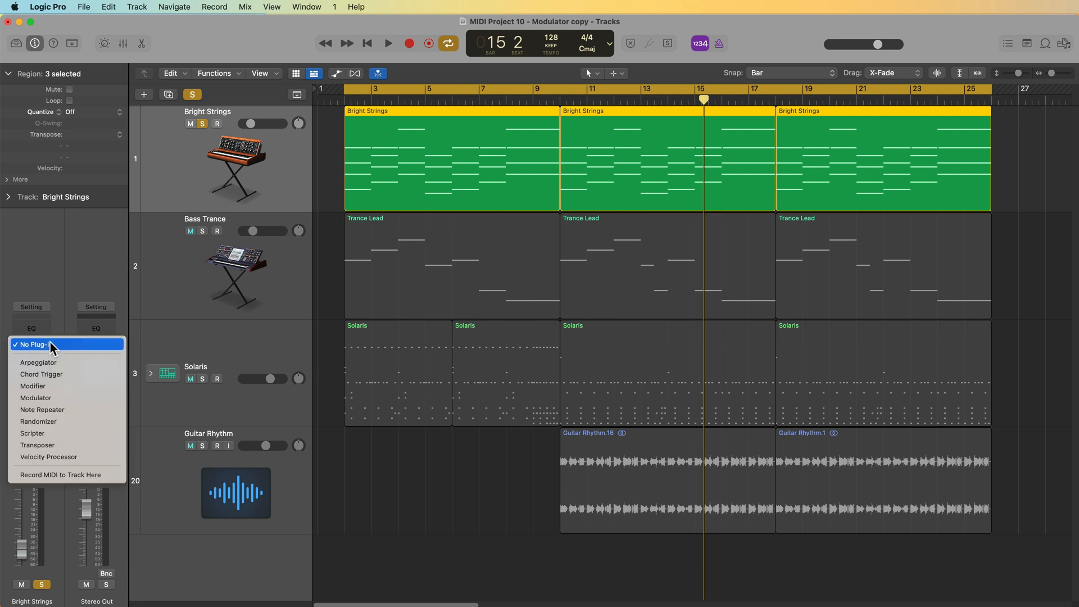
left_click(72, 398)
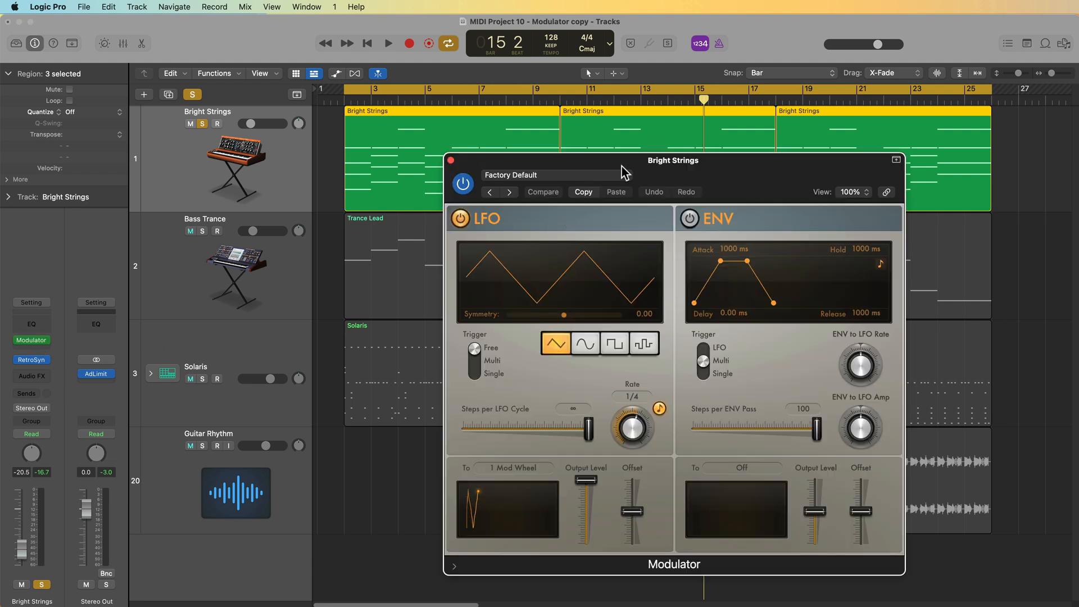
left_click_drag(22, 550, 21, 530)
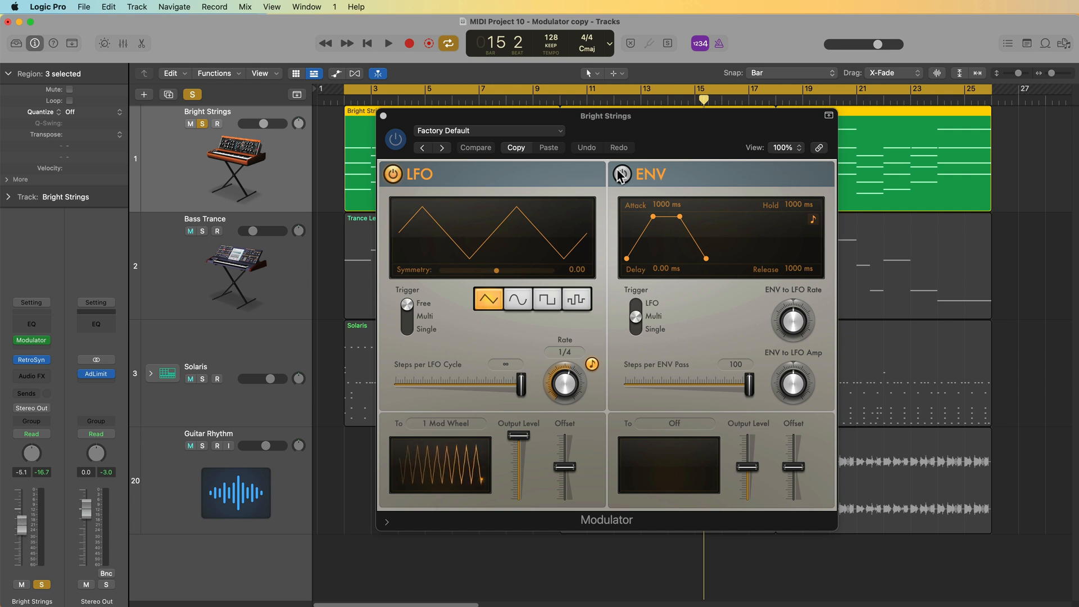
- Switch the Modulator's LFO module off and turn the ENV module on
left_click_drag(681, 121, 668, 119)
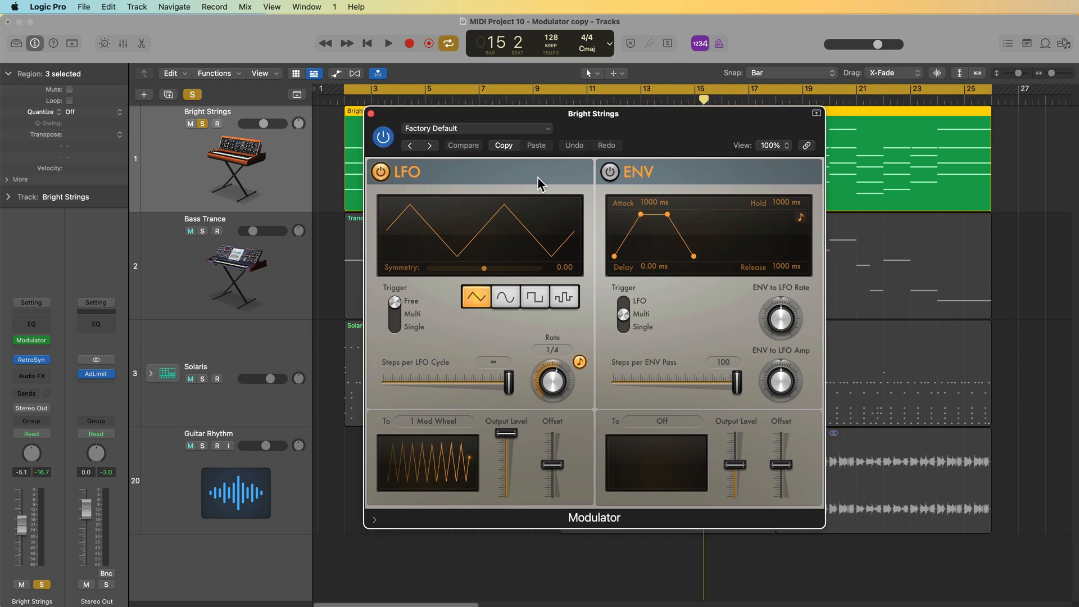
left_click(377, 174)
left_click(377, 175)
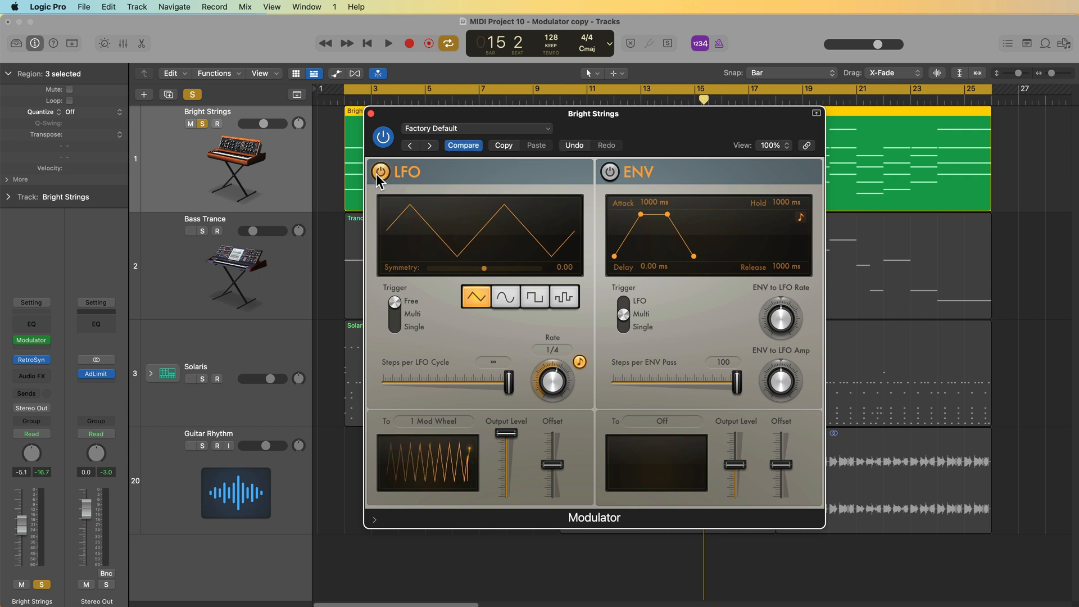
left_click(608, 174)
left_click(608, 174)
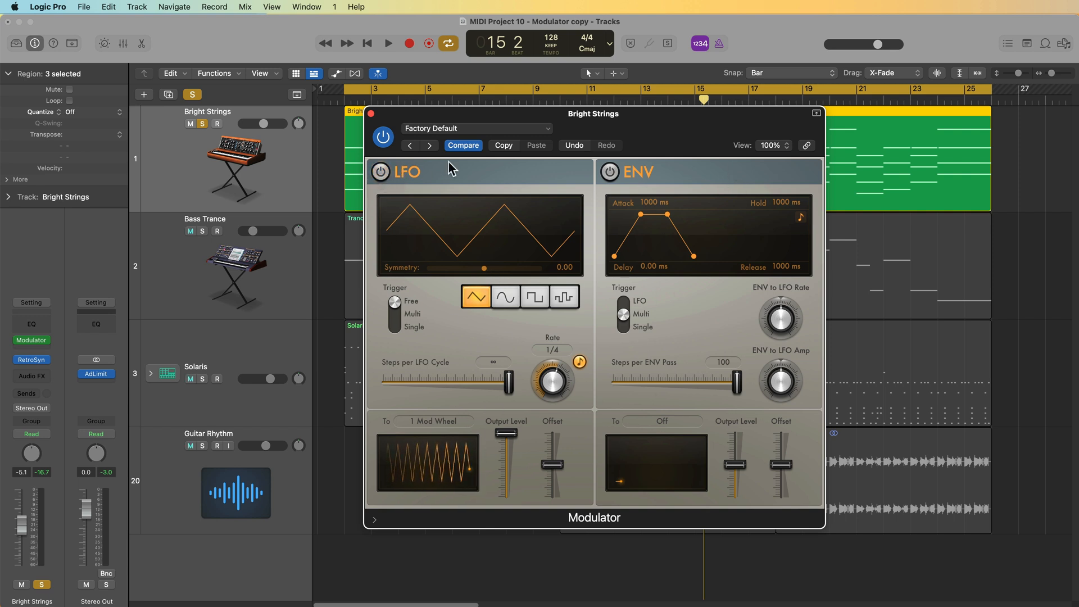
left_click(611, 172)
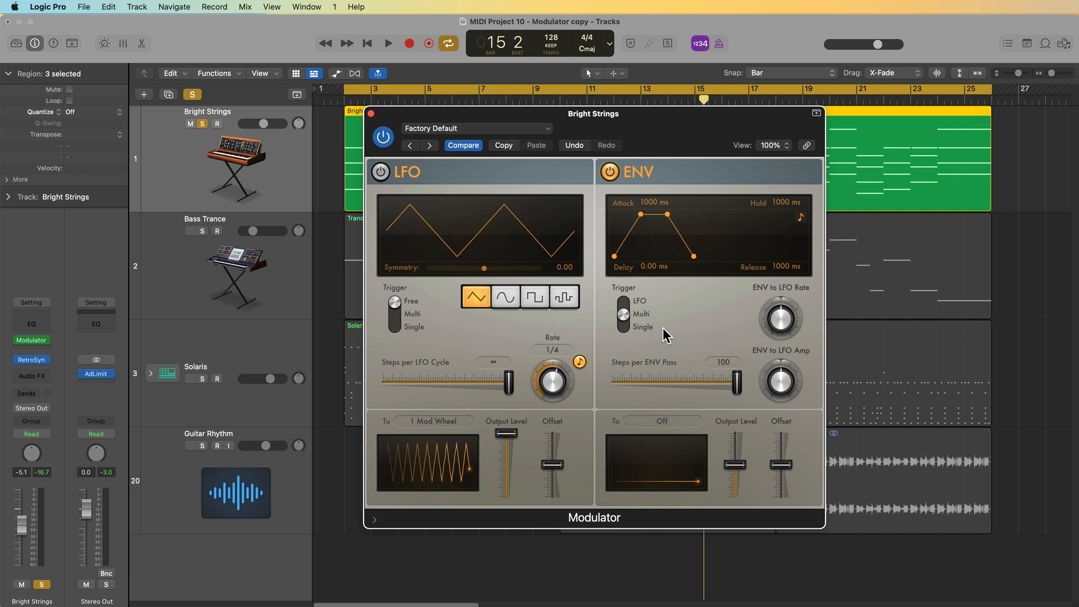
- Toggle tempo sync for the envelope times on and then off again
left_click(801, 218)
left_click(801, 218)
left_click(801, 218)
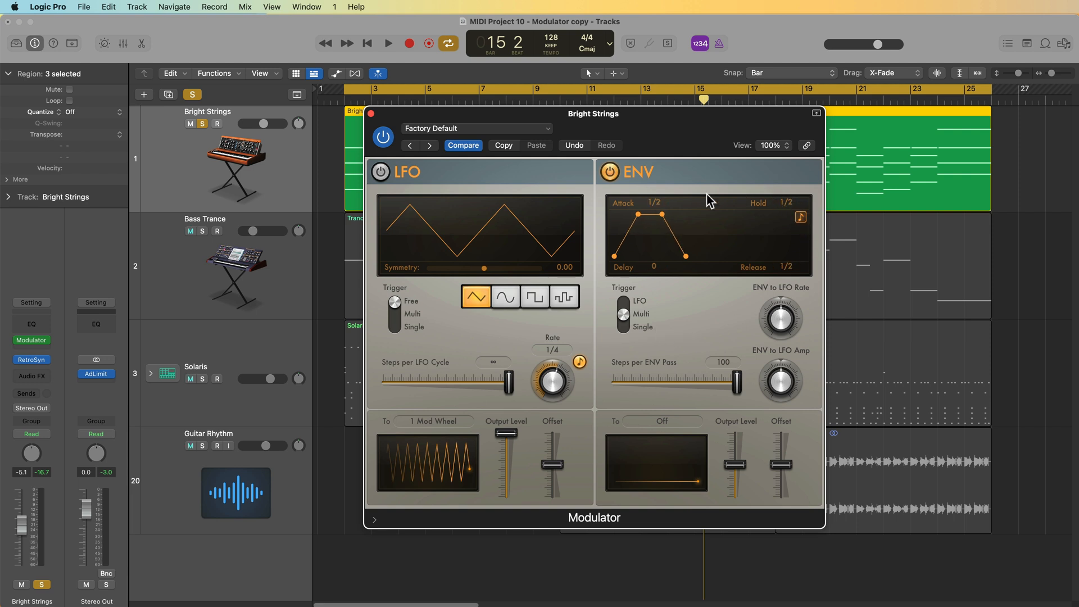
left_click(800, 220)
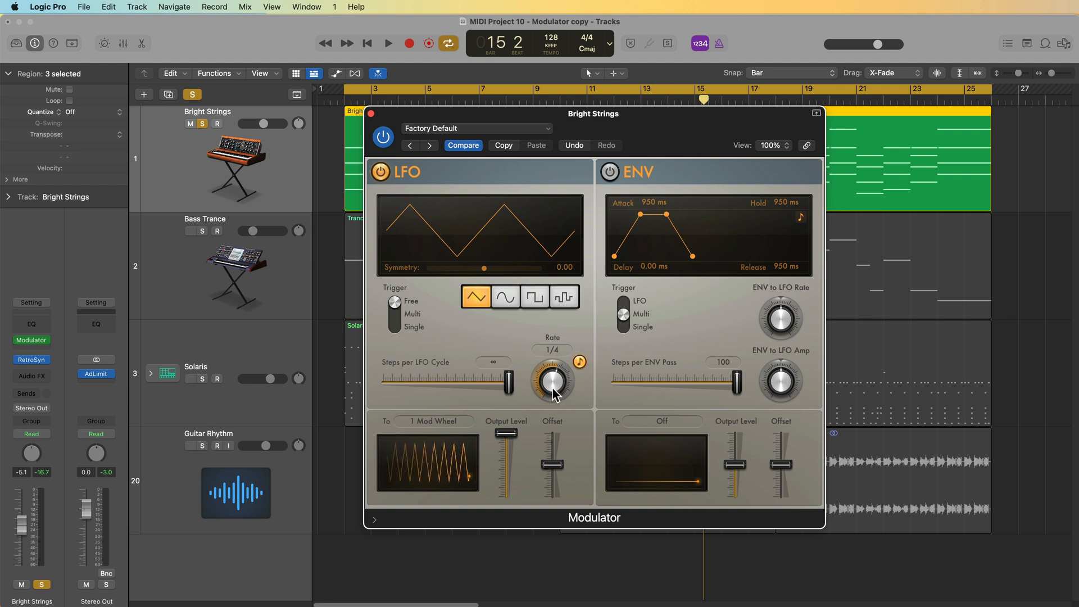
- Switch the LFO rate to Hz and back to 1/4, then turn the LFO module off
left_click(580, 362)
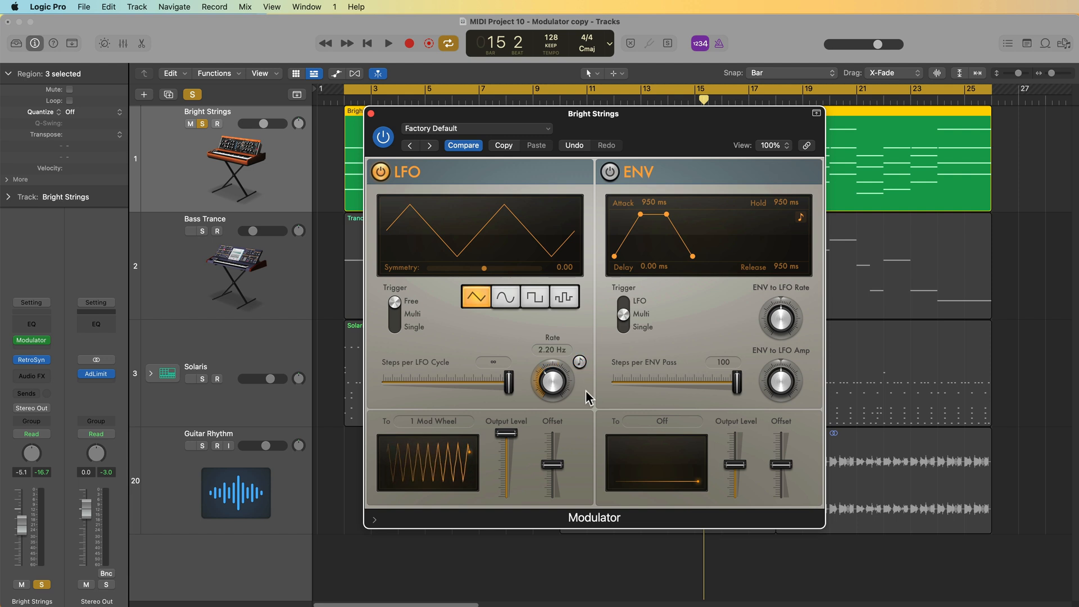
left_click(580, 363)
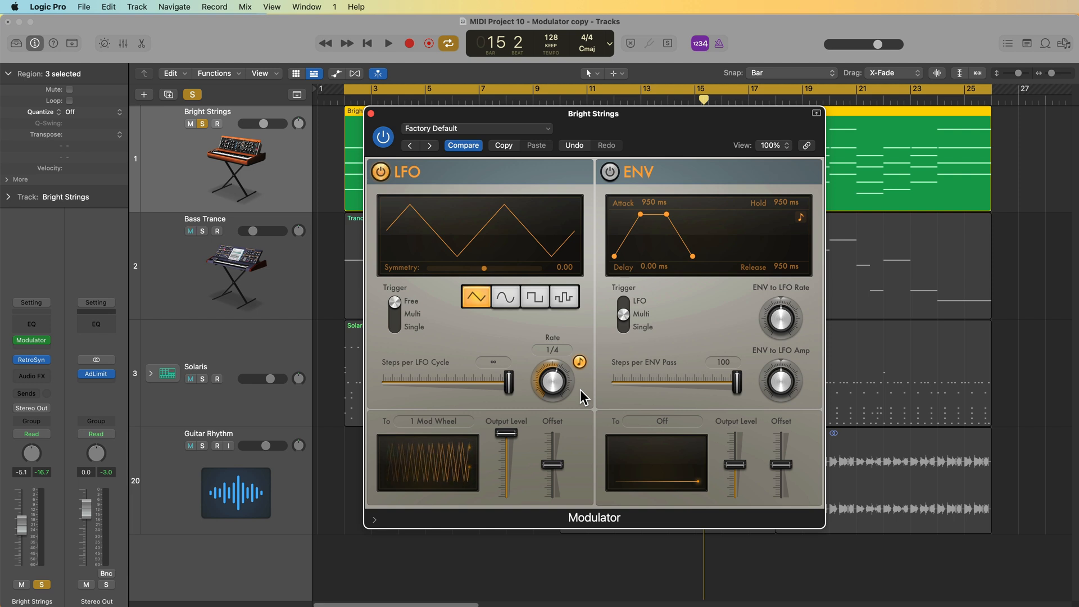
left_click(380, 172)
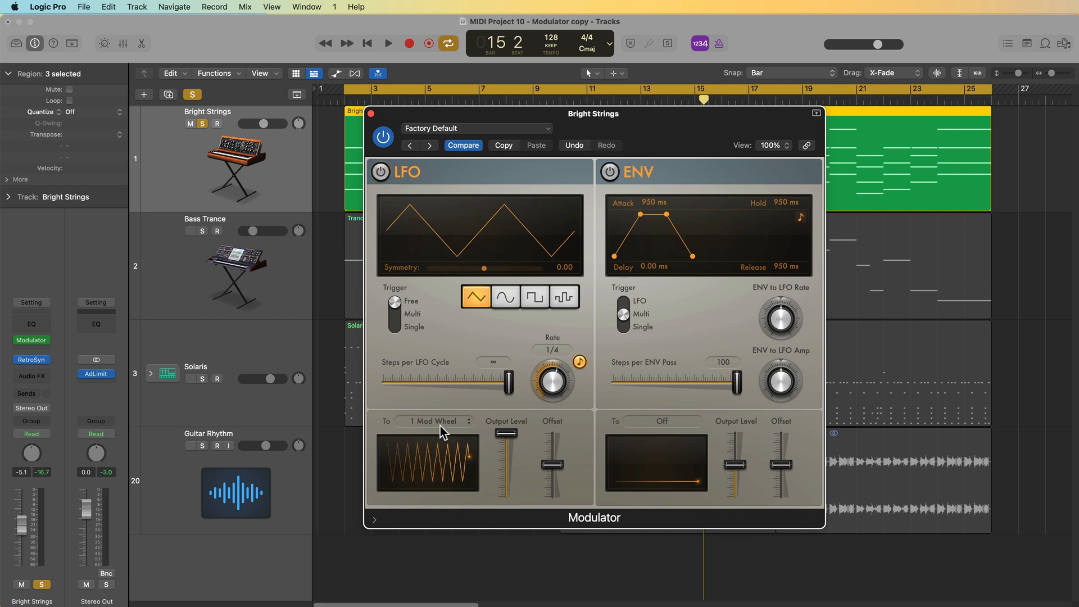
- Record-enable the Bright Strings track and play back the section without the LFO
left_click(216, 124)
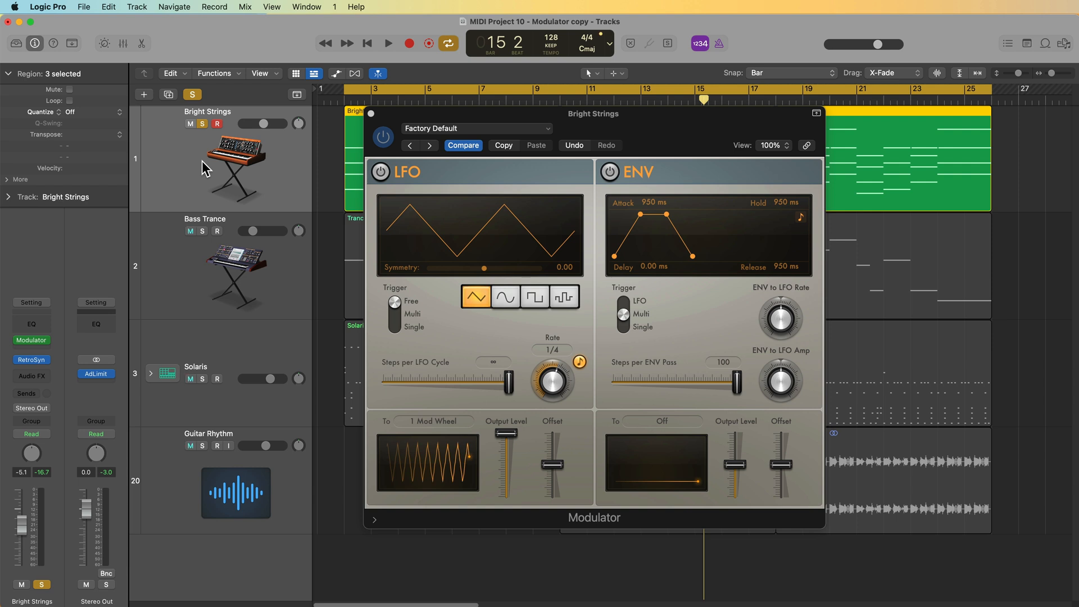
key("space")
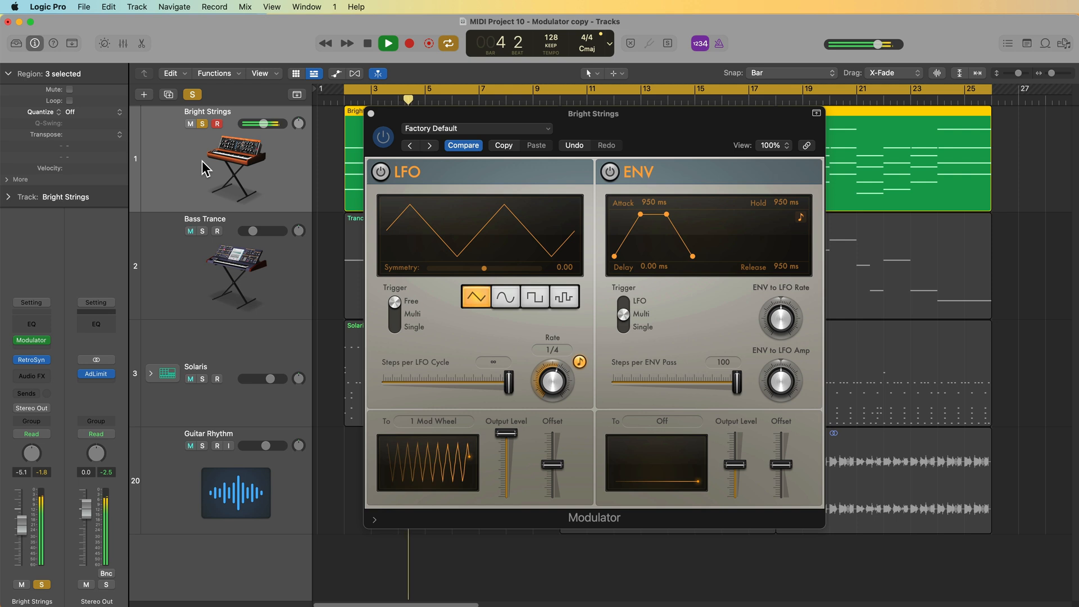
key("space")
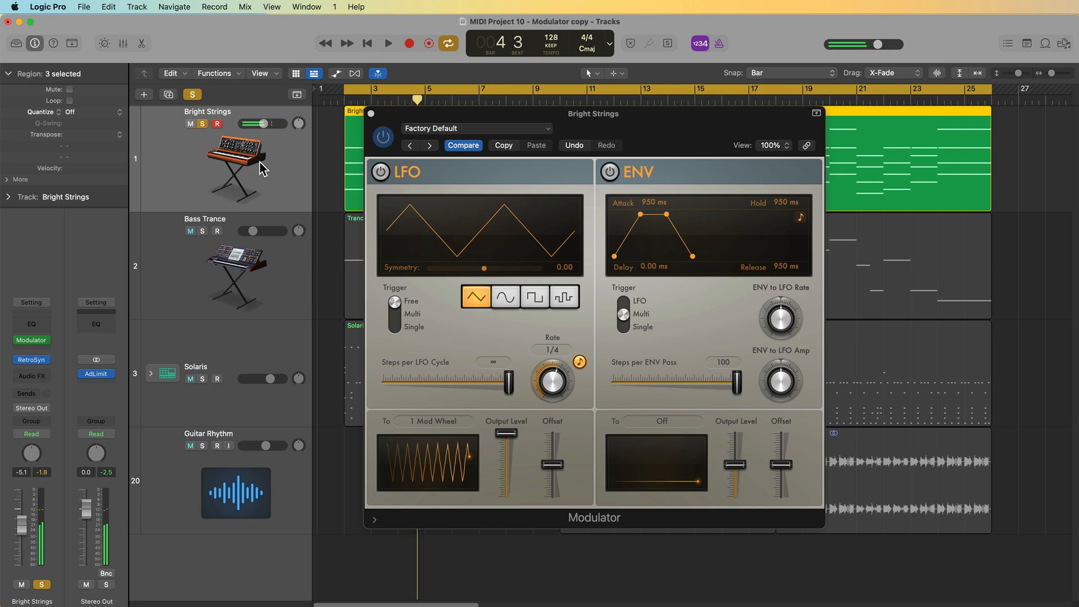
- Turn the LFO back on with 1 Mod Wheel as its destination and play the section back
left_click(380, 172)
left_click(438, 422)
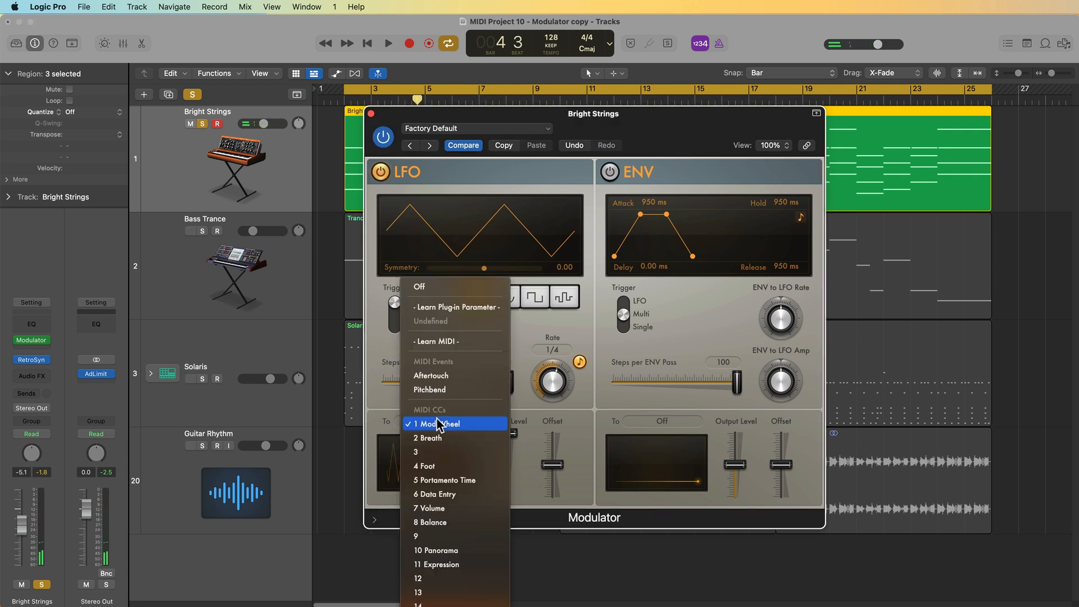
left_click(469, 425)
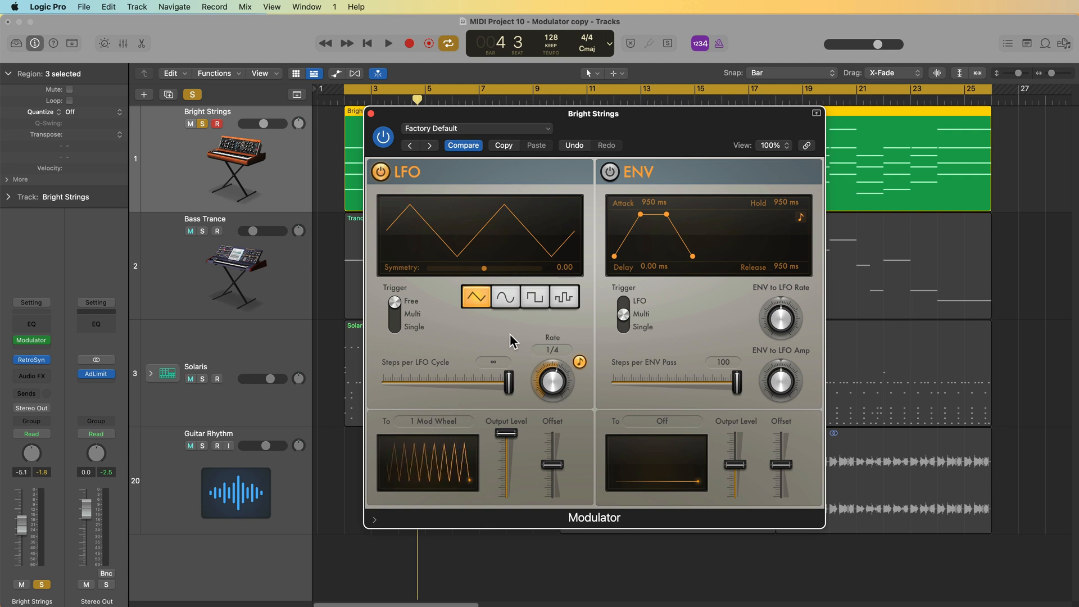
key("space")
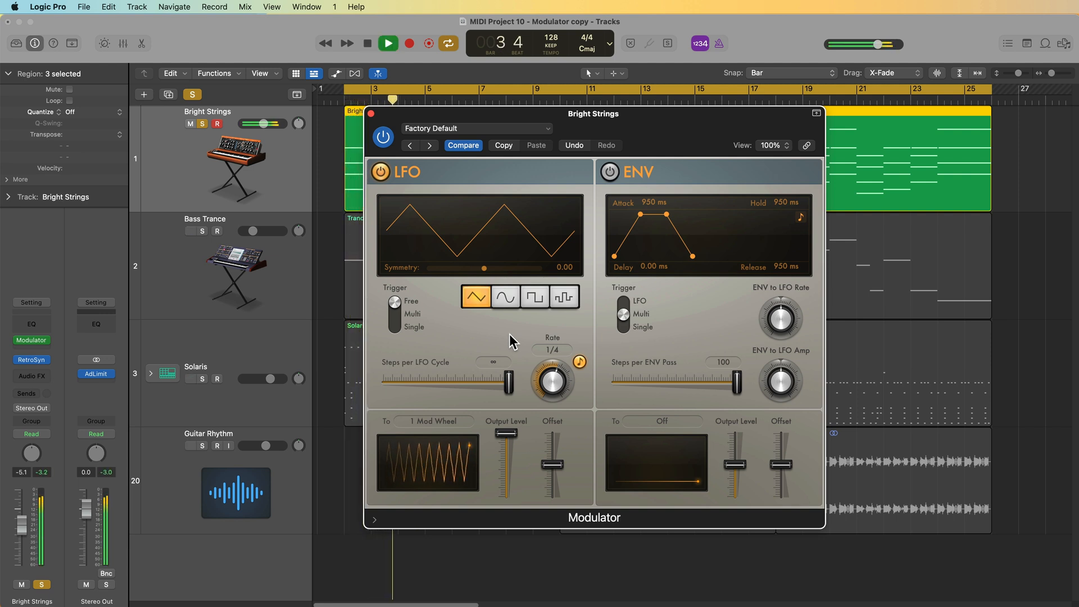
key("space")
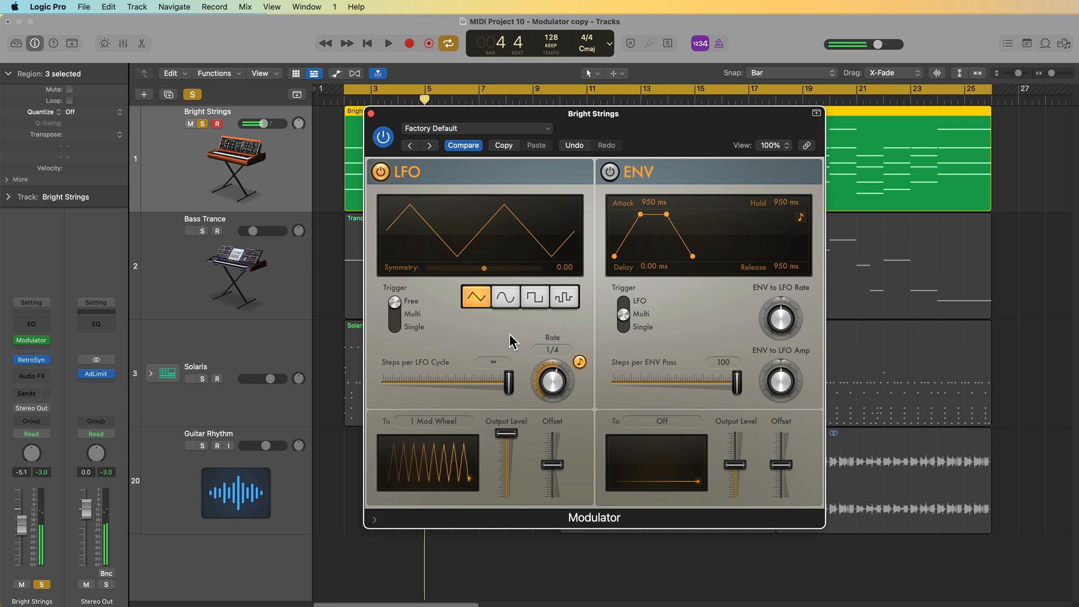
- Try the sine and square LFO waveforms, then choose the random waveform
left_click(505, 301)
left_click(535, 298)
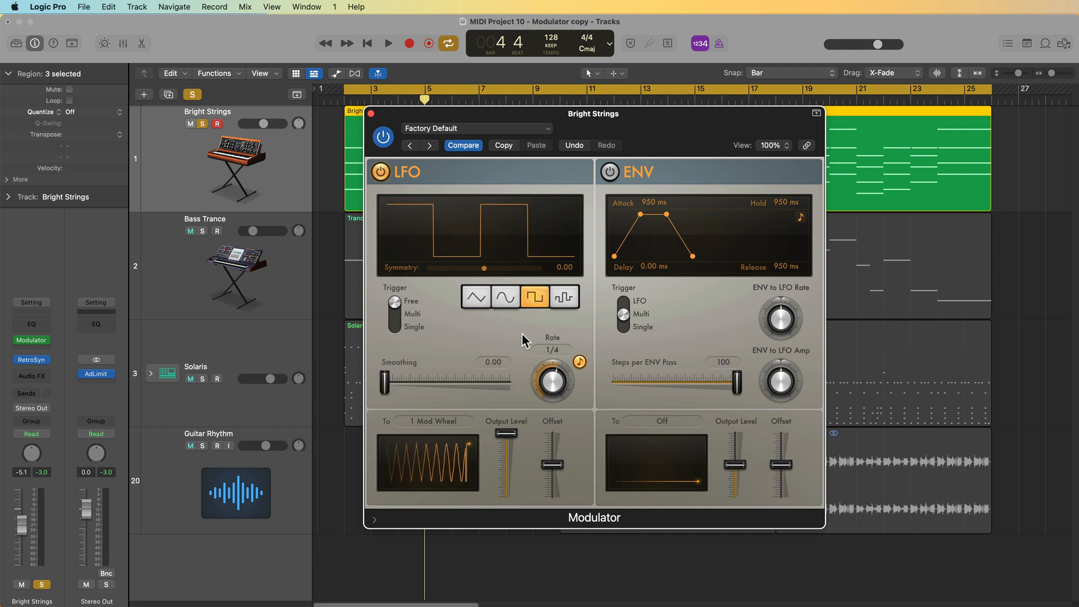
left_click(564, 299)
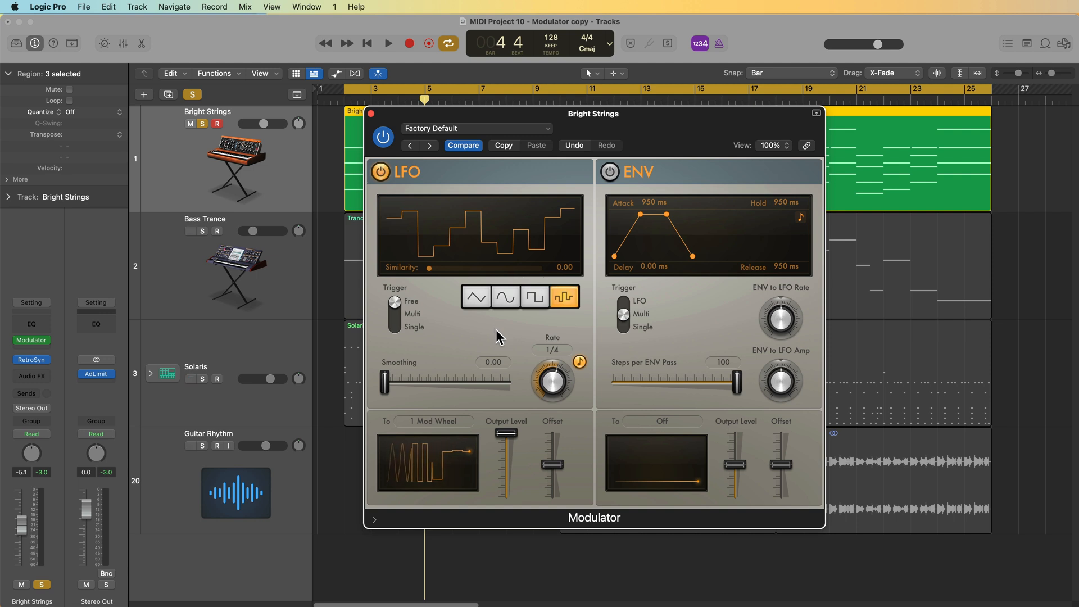
- Start playback and switch the LFO waveform among sine, square and triangle, ending on sine
left_click(508, 299)
key("space")
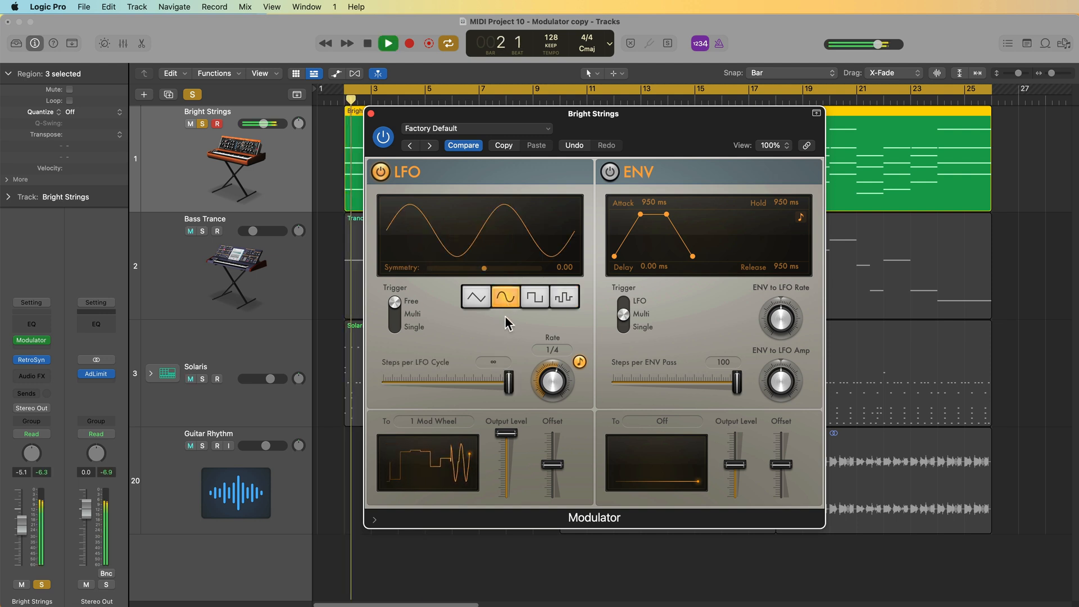
left_click(531, 299)
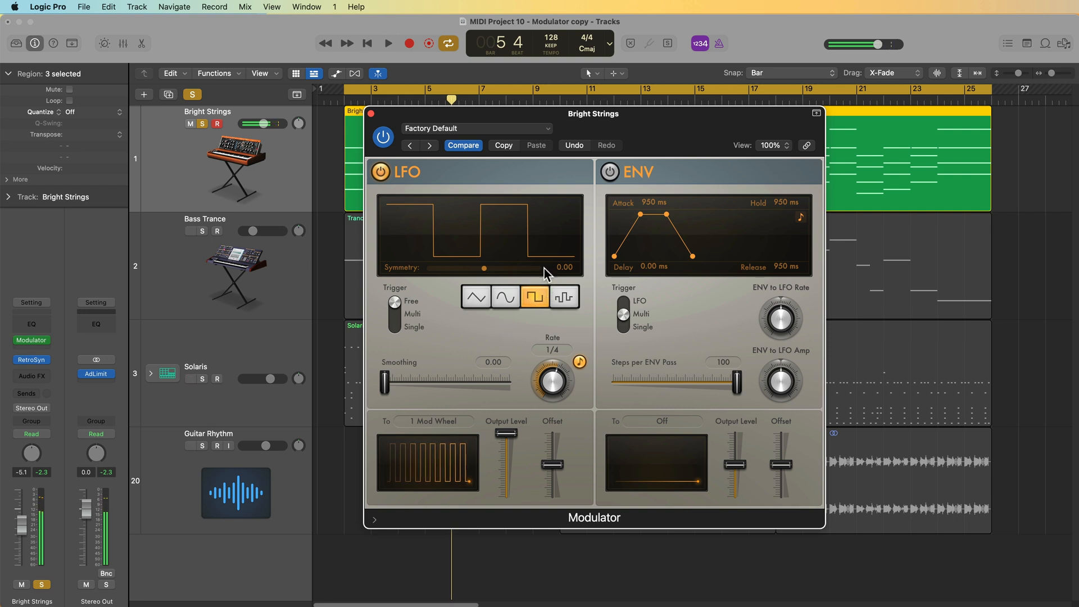
left_click(510, 301)
left_click(478, 298)
left_click(505, 304)
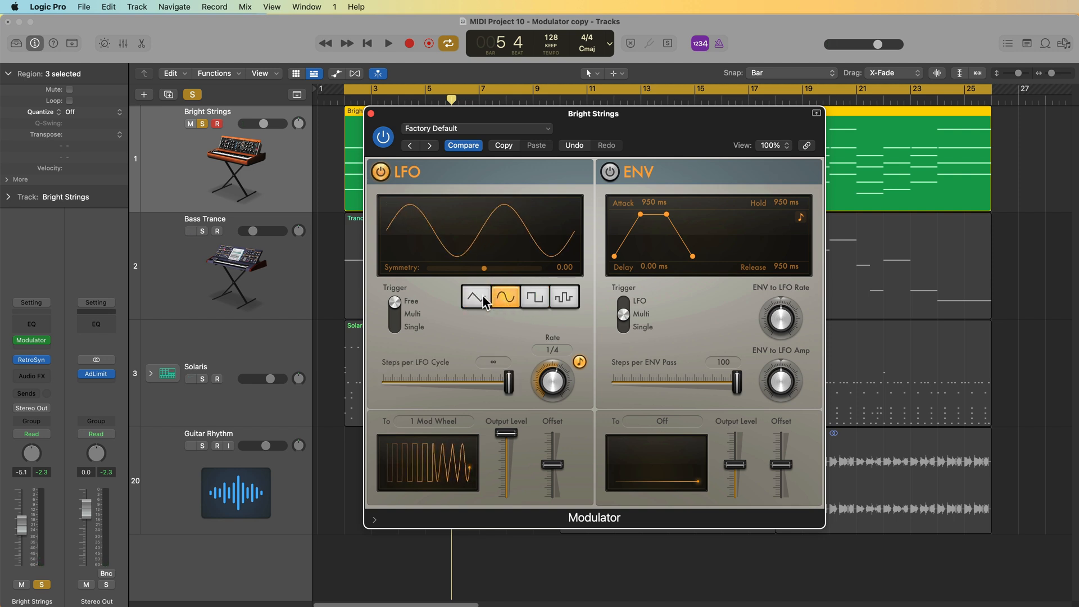
- Choose the triangle LFO waveform and sweep its symmetry from about -1.00 toward the positive end
left_click(483, 299)
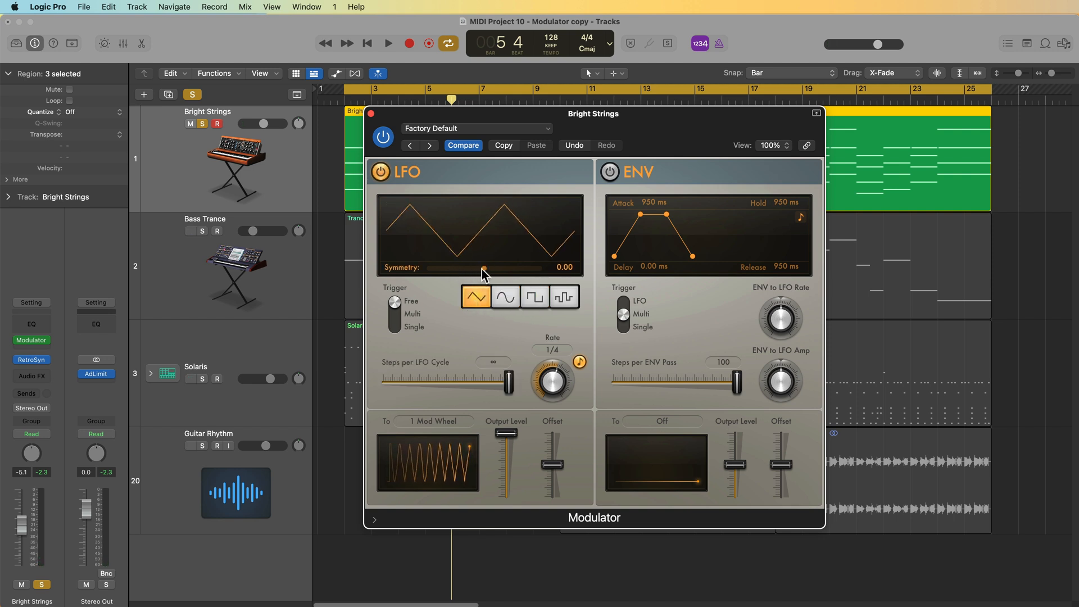
left_click_drag(483, 268, 441, 298)
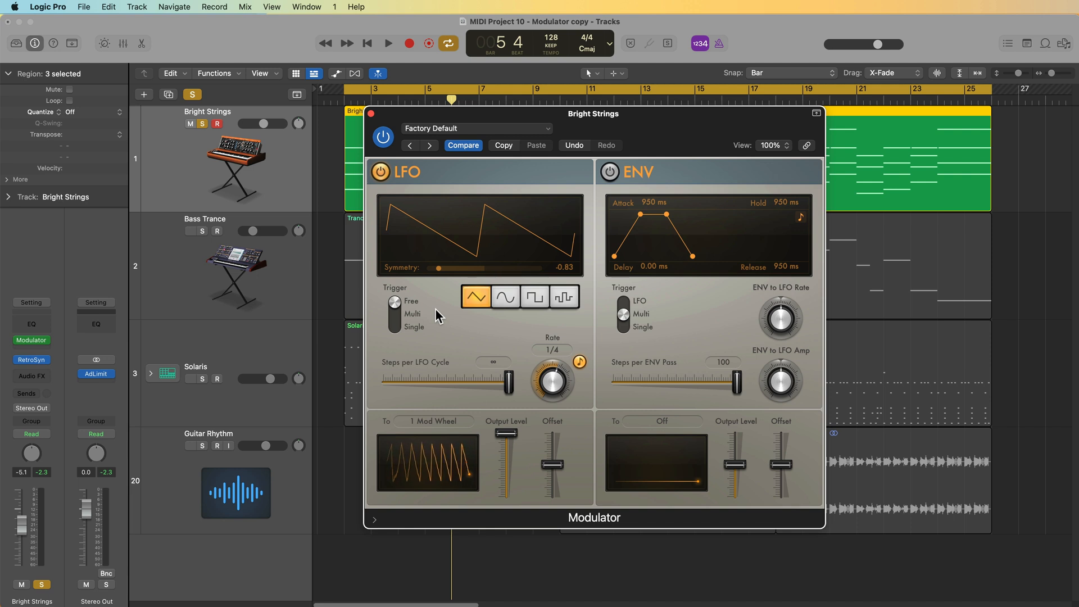
left_click_drag(439, 275, 419, 274)
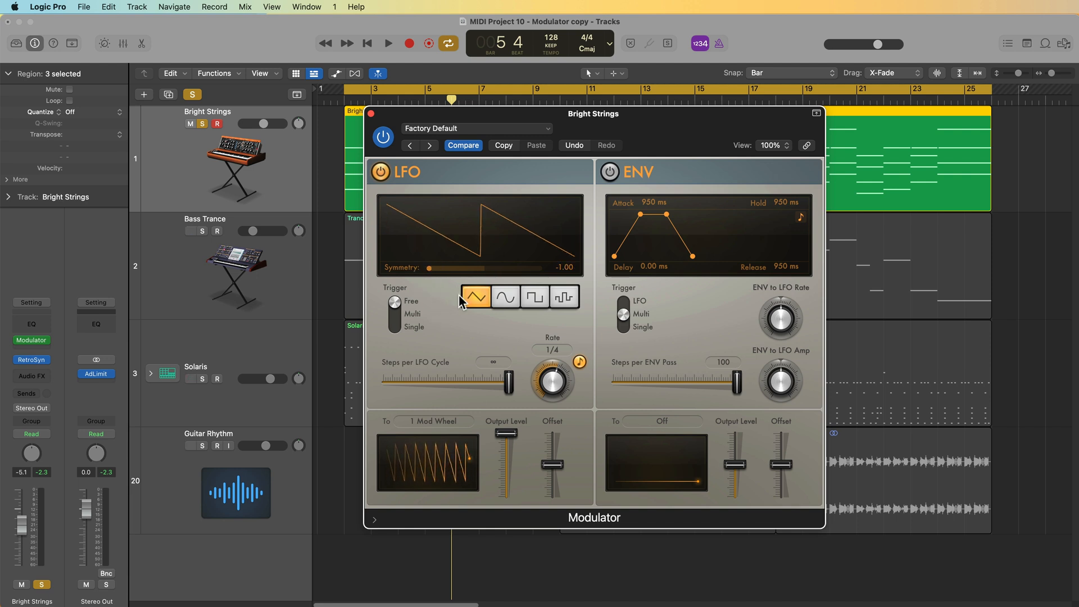
left_click_drag(432, 270, 548, 278)
- Switch the LFO to sine, then to square, setting the square's symmetry to about -0.78
left_click(502, 295)
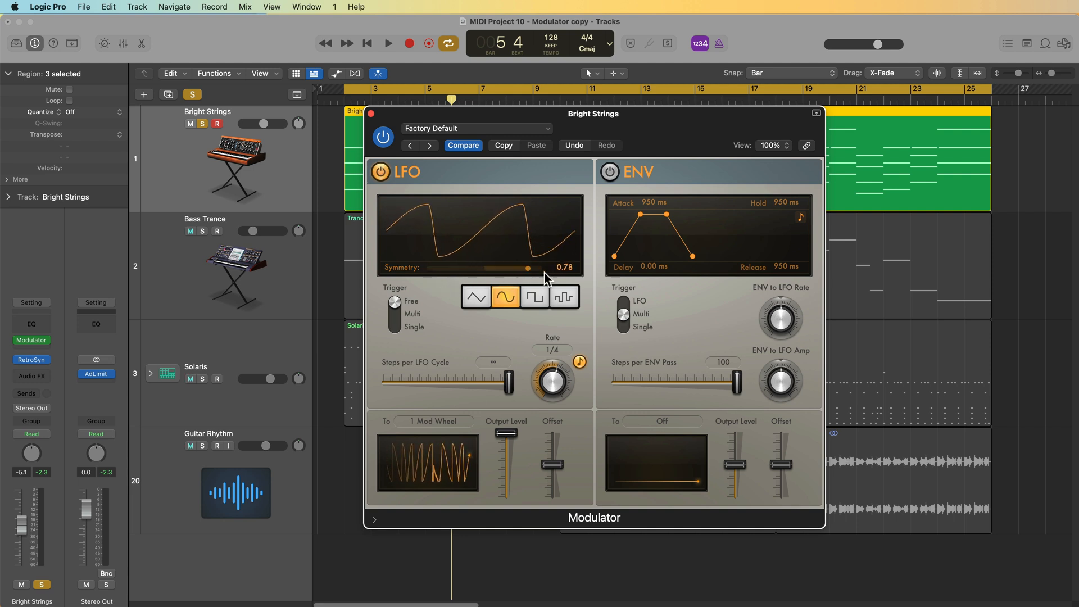
left_click(534, 294)
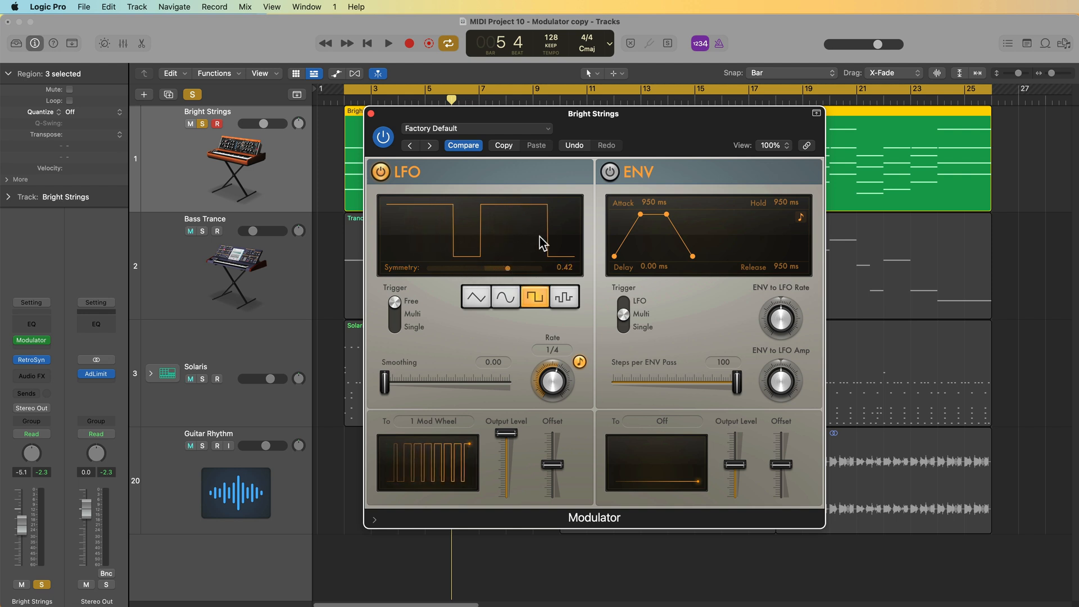
left_click_drag(508, 272, 443, 281)
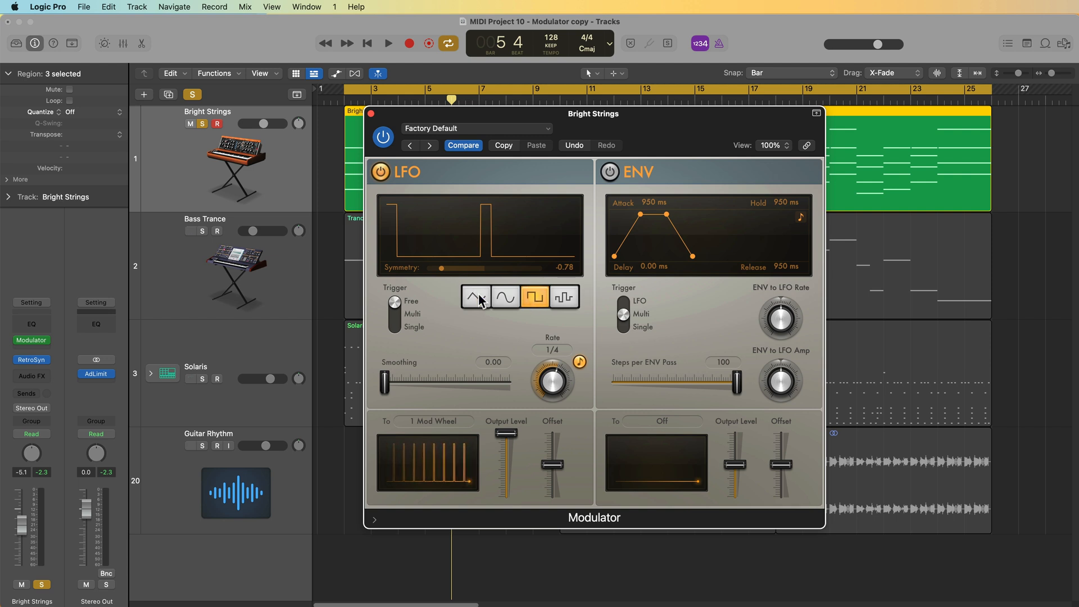
- Play the section while setting the square's symmetry to about 0.79, then choose sine with symmetry -1.00
key("space")
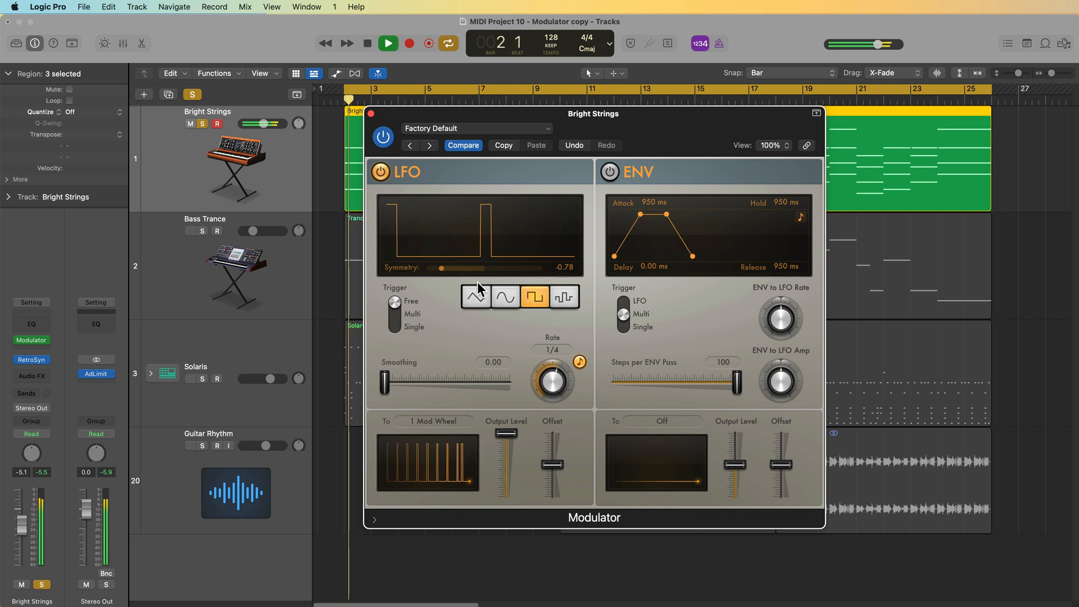
left_click_drag(439, 268, 529, 271)
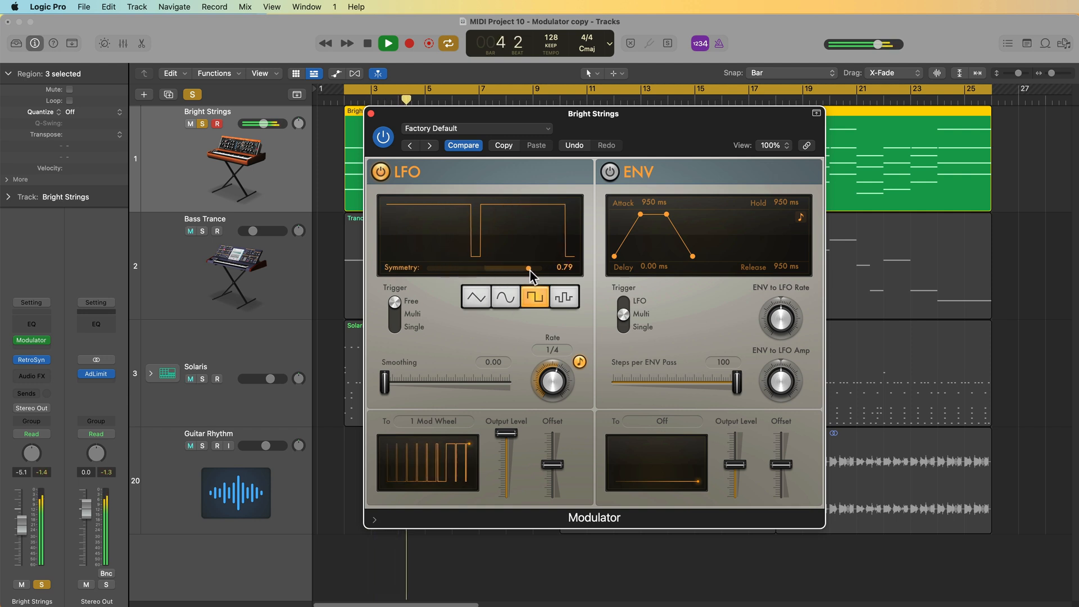
left_click(504, 299)
left_click_drag(523, 271, 421, 309)
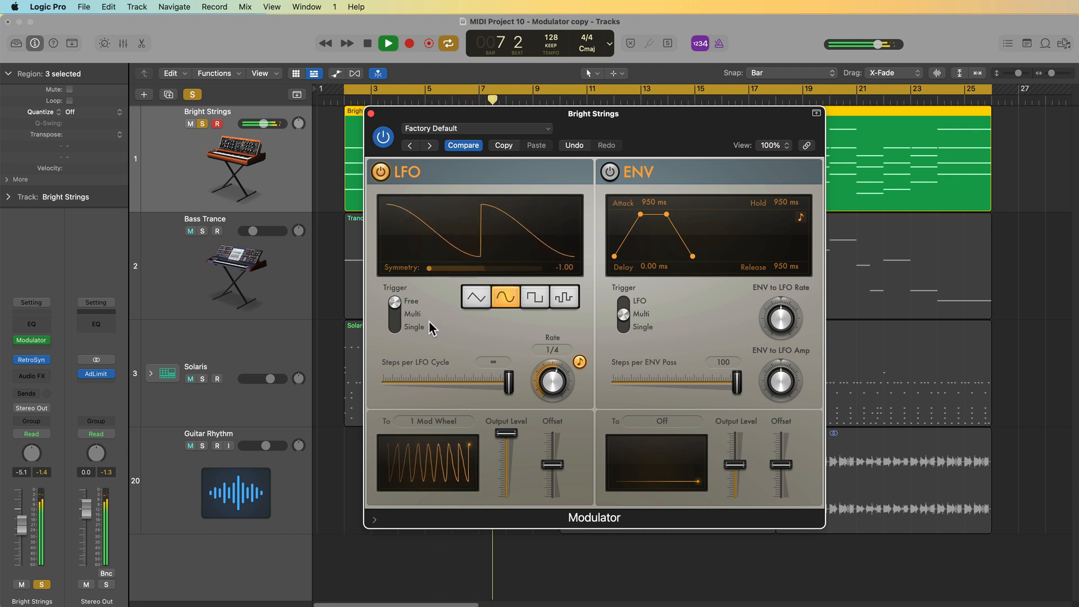
key("space")
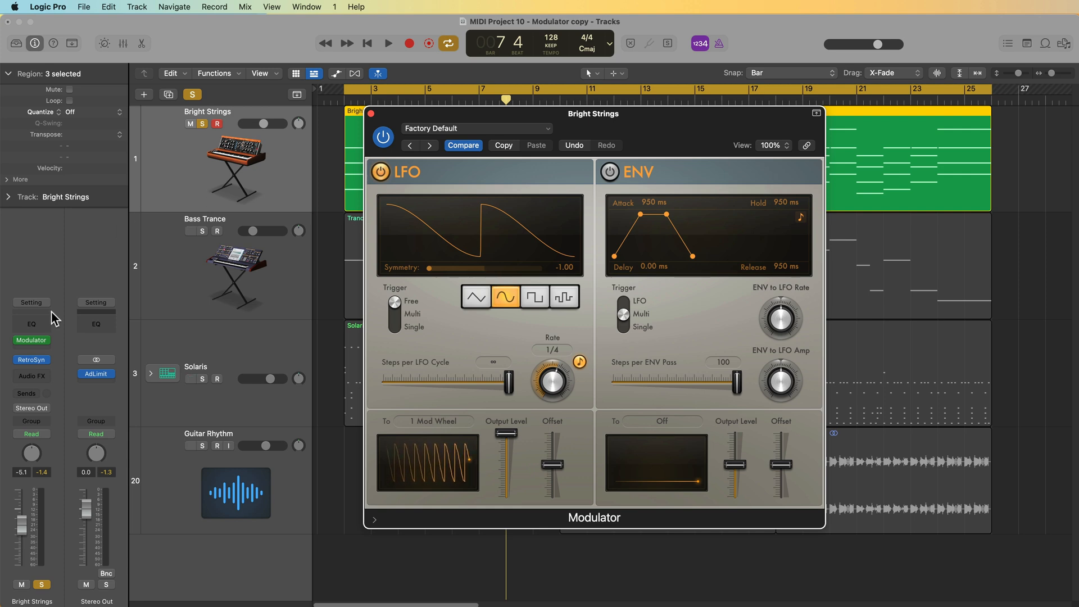
- Open the Retro Synth instrument on Bright Strings and arrange its window beside the Modulator
left_click(31, 360)
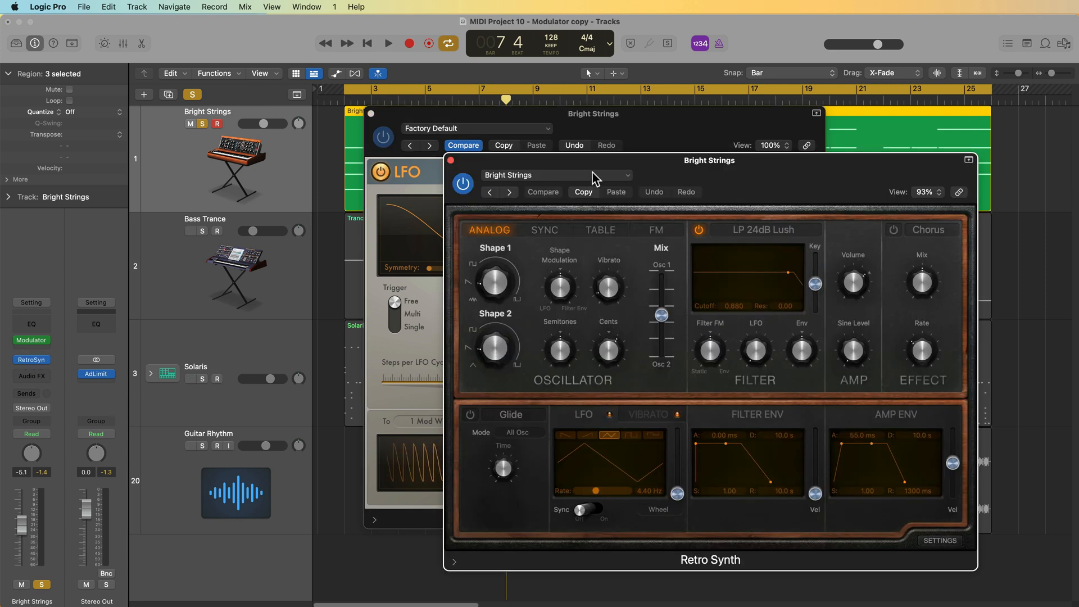
left_click_drag(720, 167, 353, 128)
left_click_drag(657, 116, 831, 95)
left_click_drag(460, 130, 419, 161)
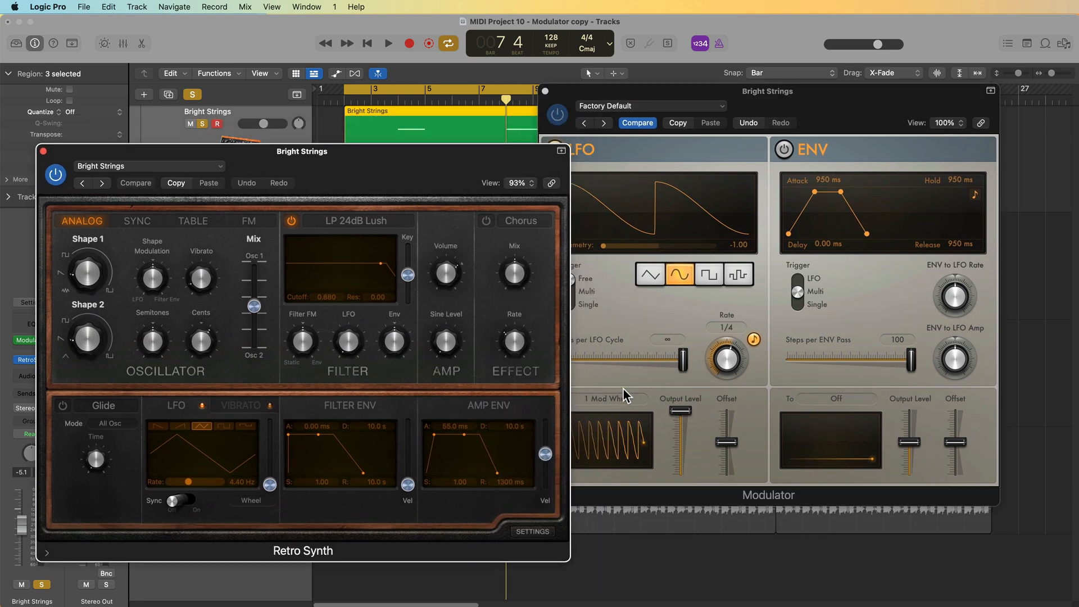
left_click(607, 376)
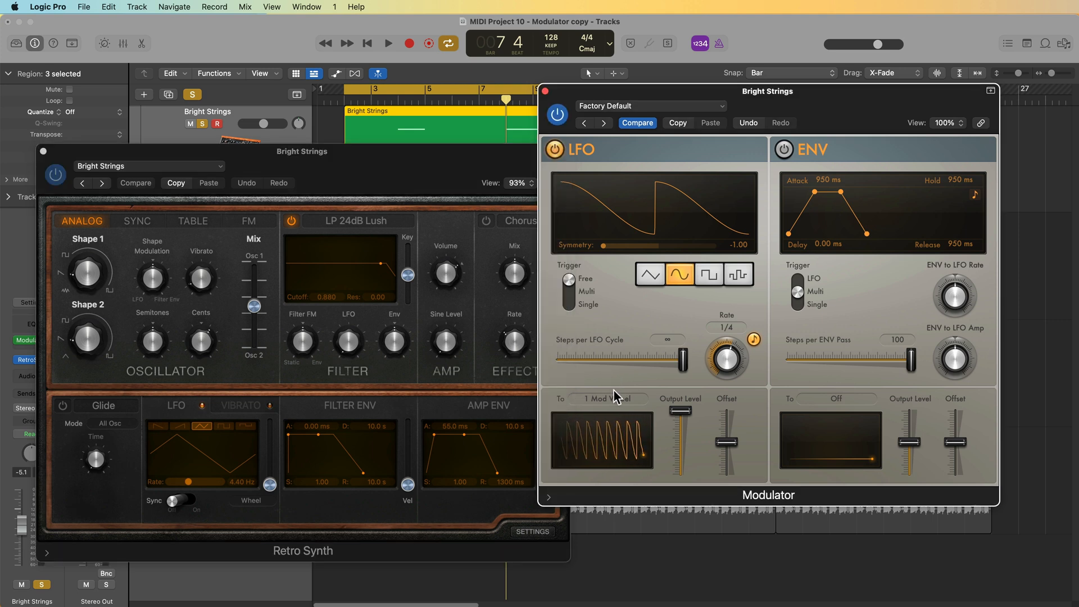
- Set the LFO destination to Retro Synth's Volume knob using Learn Plug-in Parameter
left_click(624, 401)
left_click(657, 285)
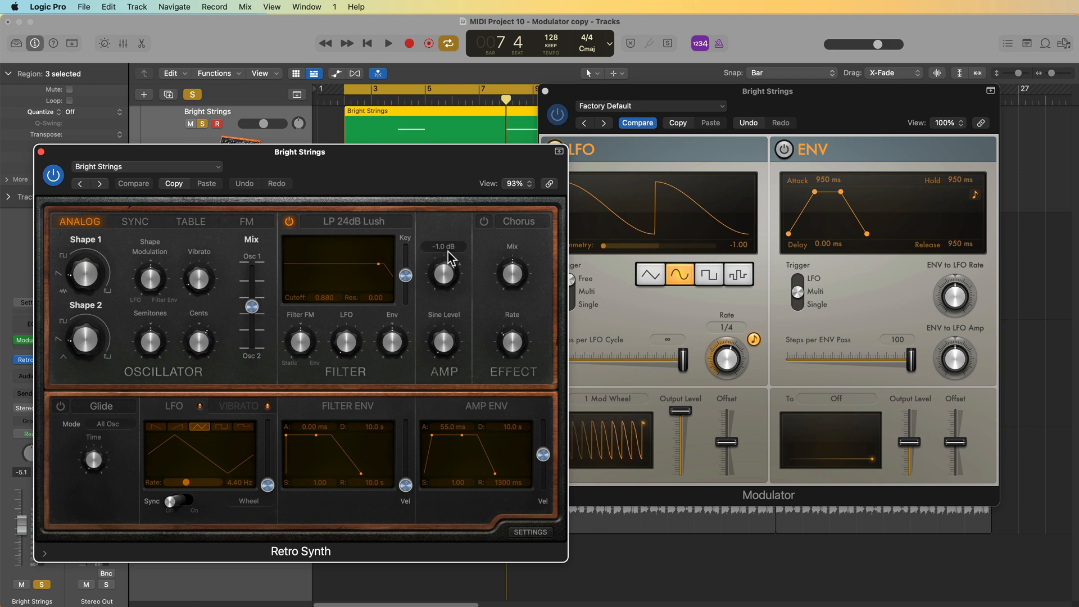
left_click(630, 321)
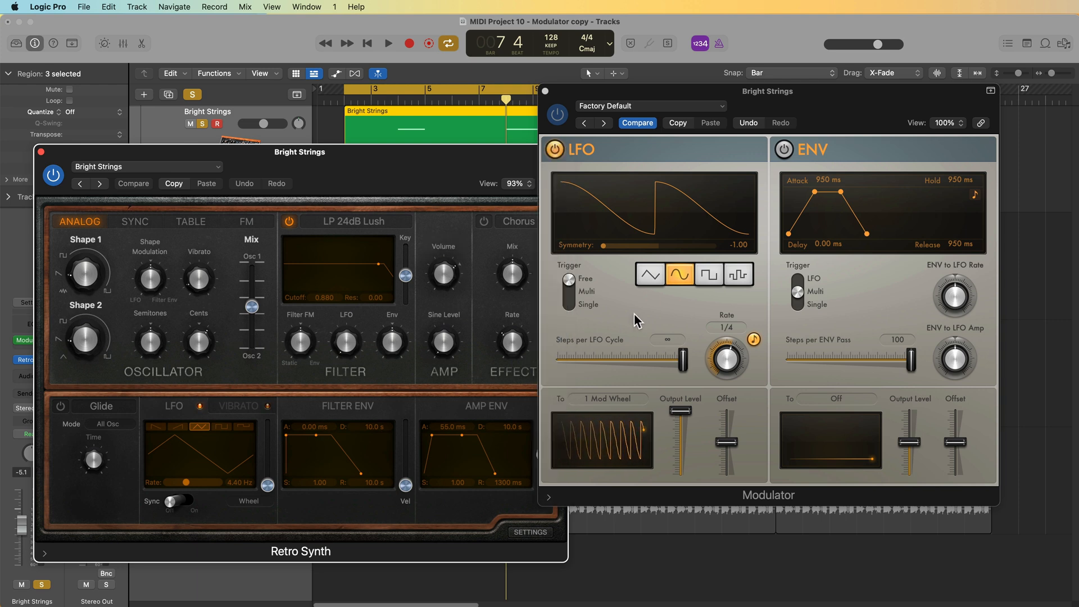
left_click(609, 399)
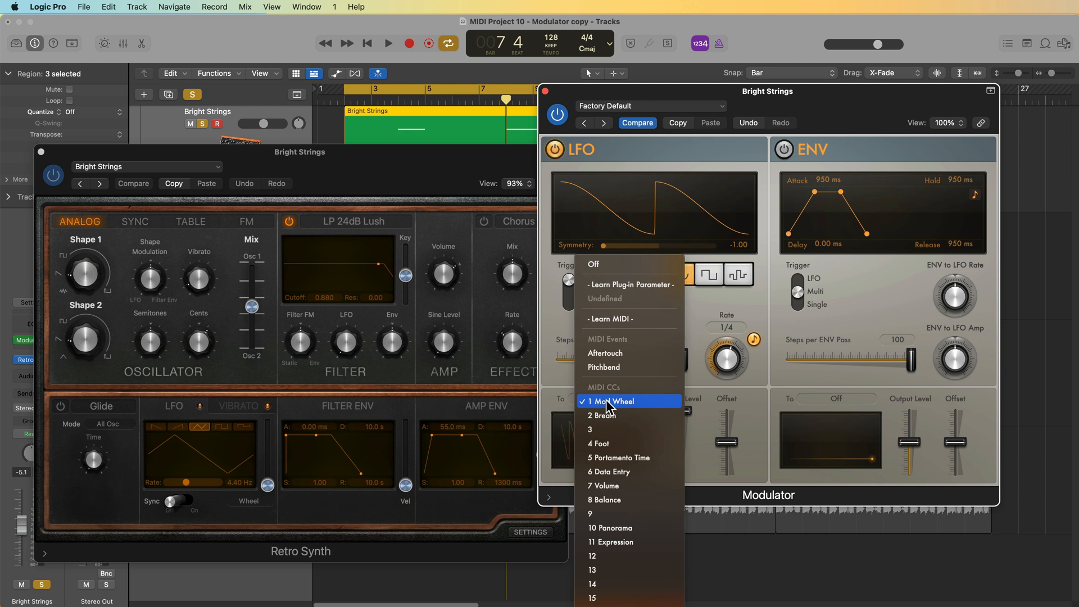
left_click(660, 285)
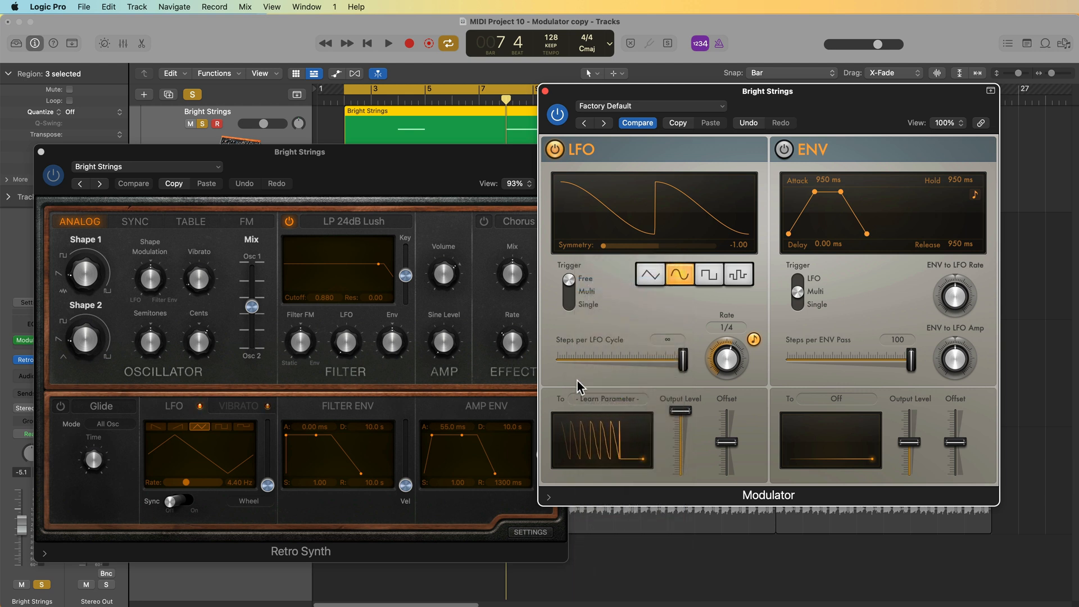
left_click(448, 283)
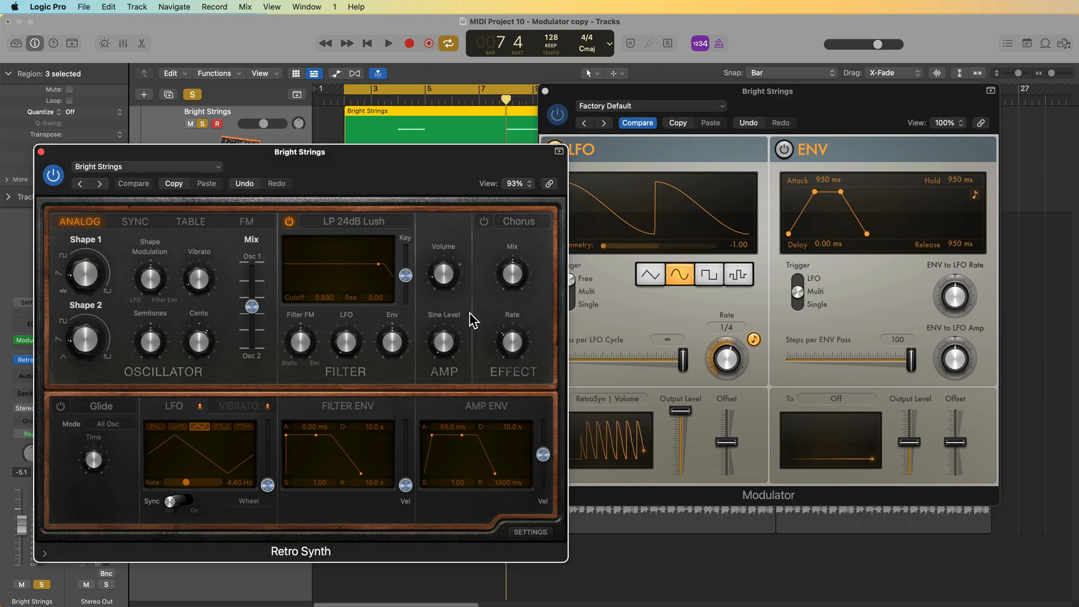
- Play the section back while switching the LFO to triangle and back to sine
key("space")
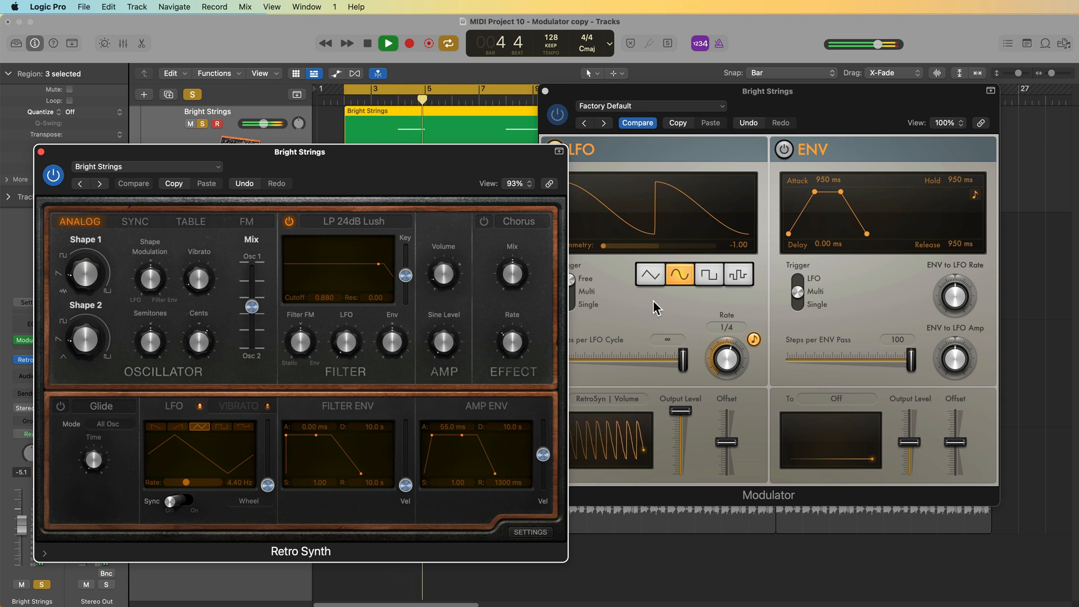
left_click(651, 274)
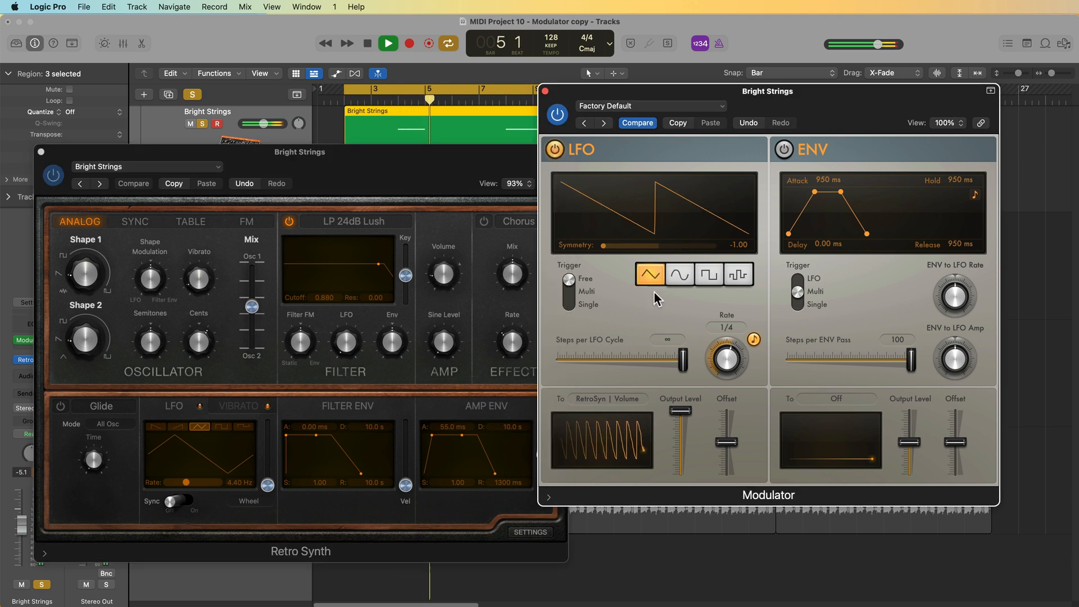
left_click(679, 274)
key("space")
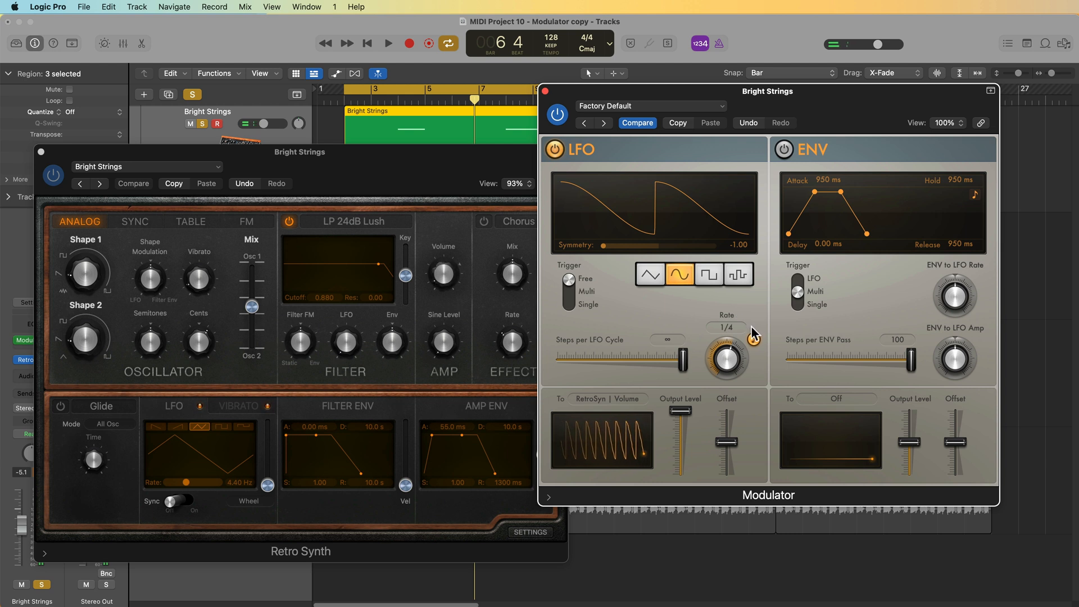
- Set the LFO rate to 1/8 and play the section back
left_click_drag(729, 362, 712, 382)
left_click_drag(715, 427, 755, 281)
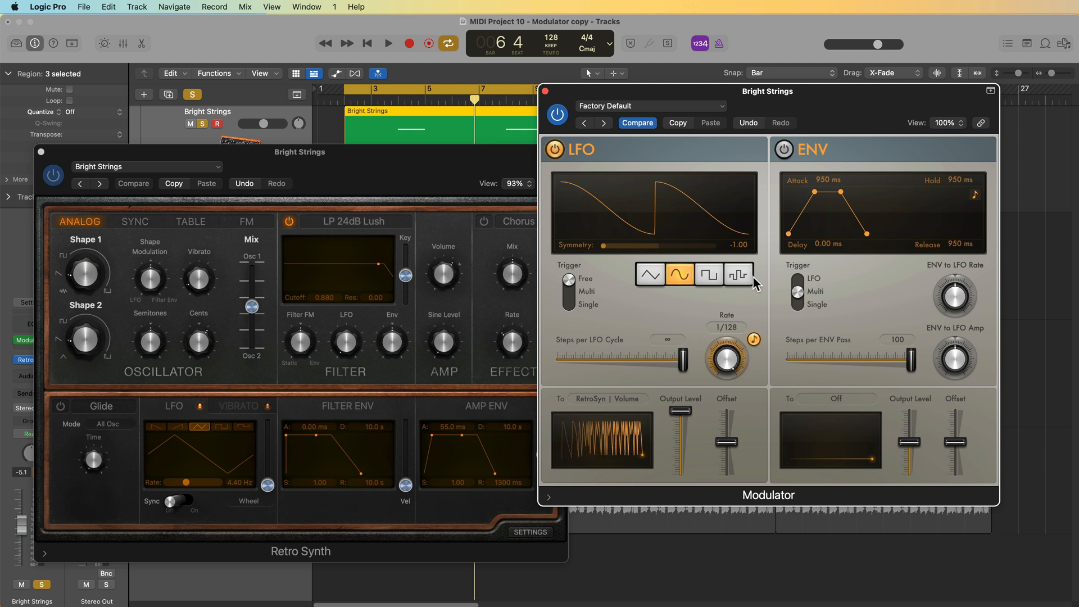
left_click_drag(723, 378, 723, 406)
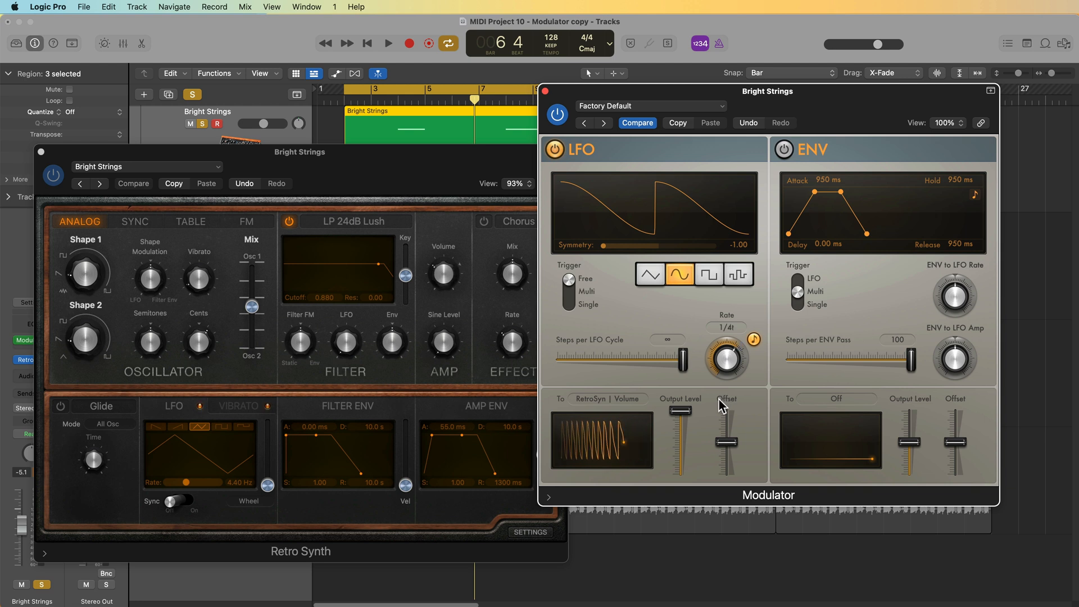
key("space")
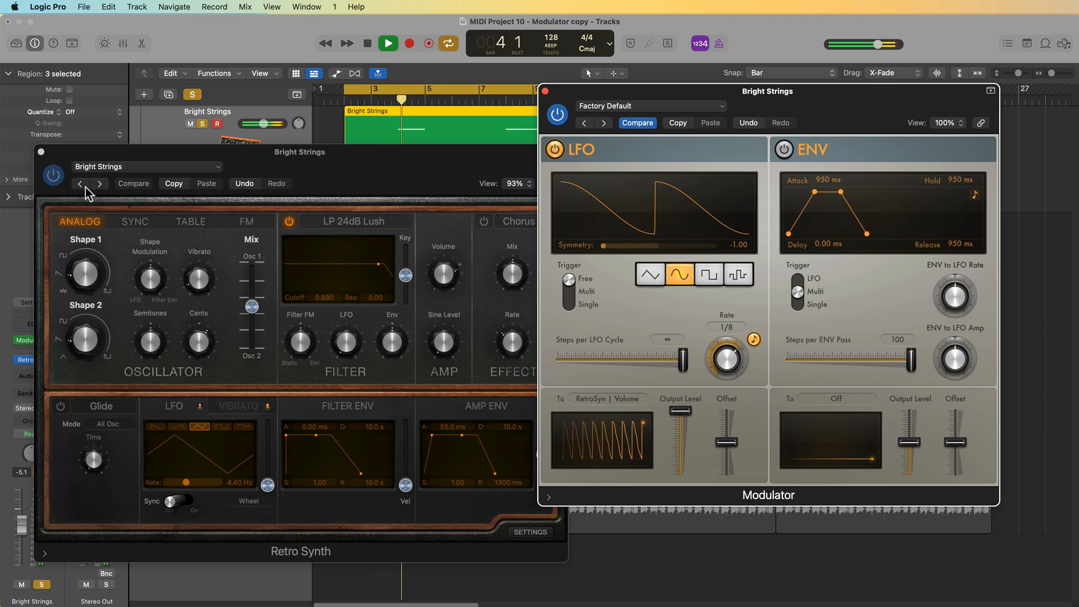
- Close the Retro Synth window and adjust the Bright Strings fader, playing at -14.2 dB before setting about -3.7 dB
left_click(41, 151)
key("space")
left_click(20, 527)
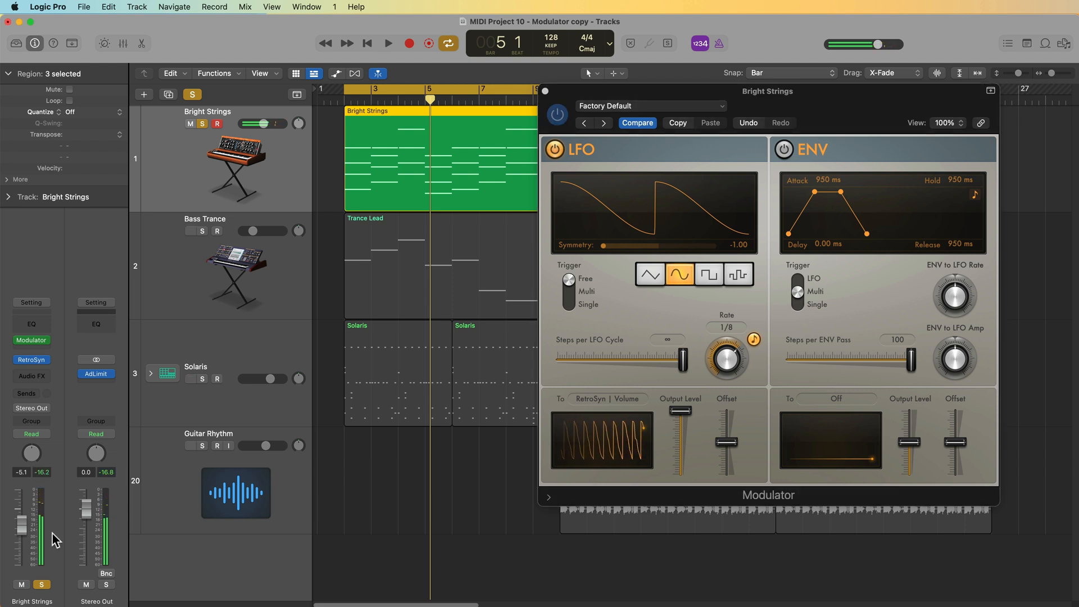
mouse_move(20, 532)
left_mouse_down()
mouse_move(21, 548)
mouse_move(19, 540)
left_mouse_up()
key("space")
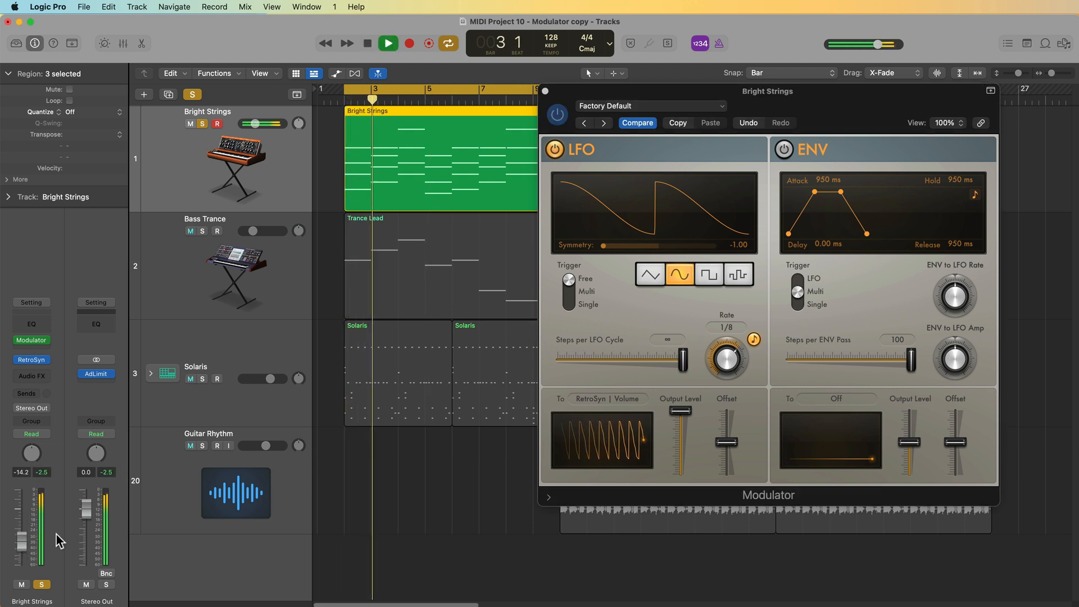
key("space")
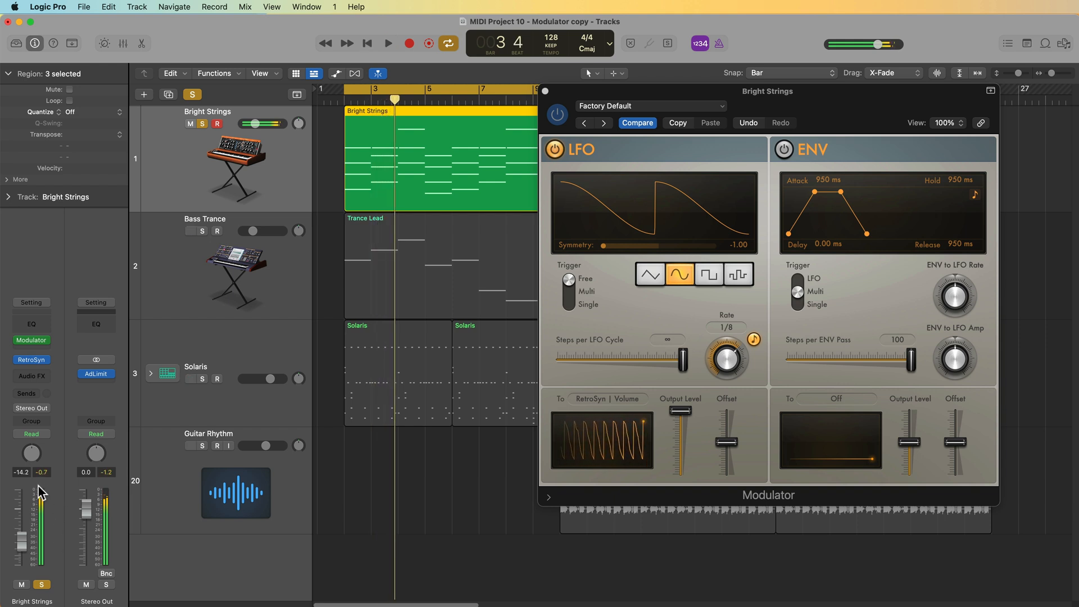
left_click_drag(19, 543, 20, 520)
- Reopen Retro Synth, lower the Modulator's LFO output level and turn down Retro Synth's Volume knob
left_click(31, 359)
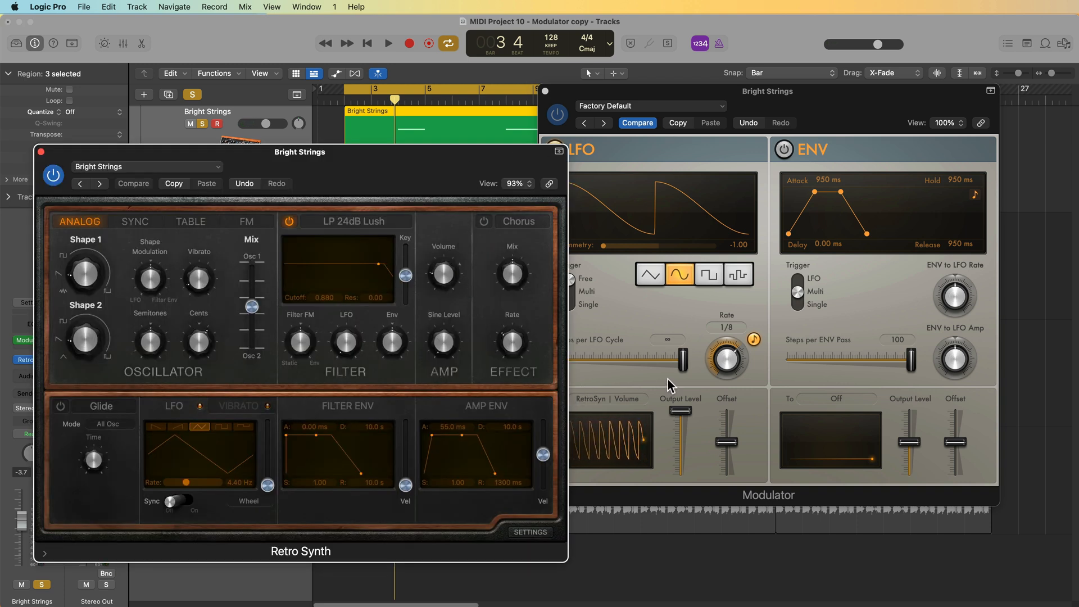
left_click(686, 424)
left_click_drag(686, 426, 682, 436)
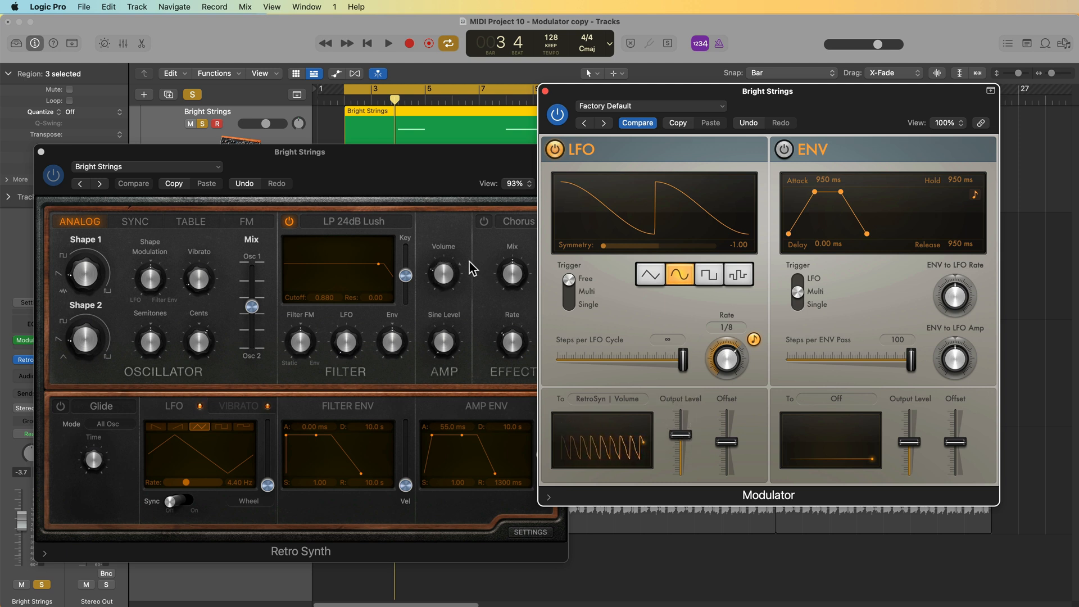
mouse_move(444, 293)
left_mouse_down()
mouse_move(450, 274)
mouse_move(453, 304)
left_mouse_up()
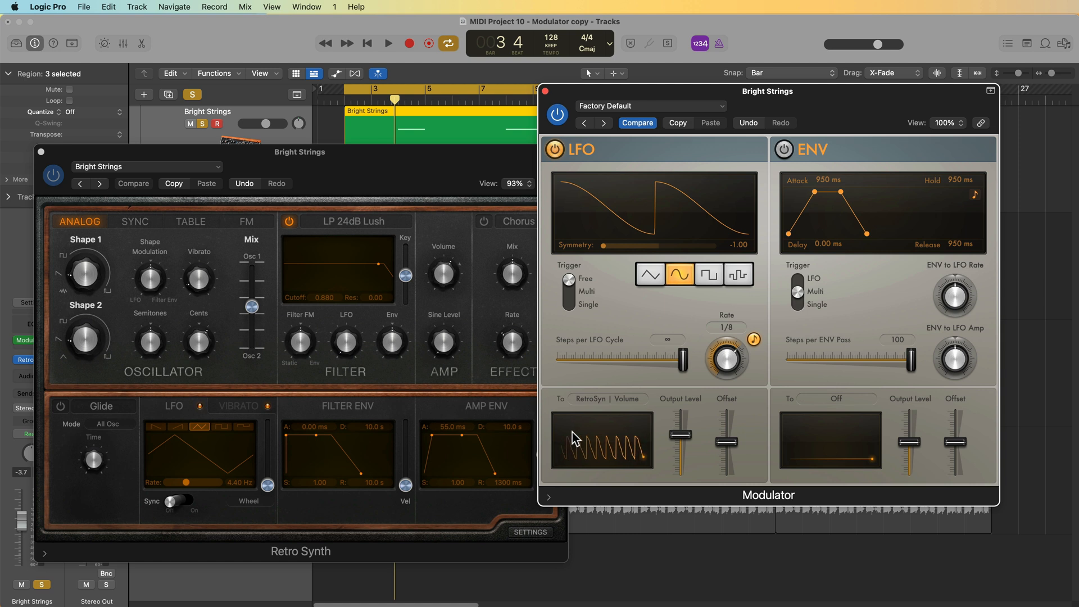
- Play the section back and nudge the Bright Strings fader up slightly
mouse_move(453, 258)
key("space")
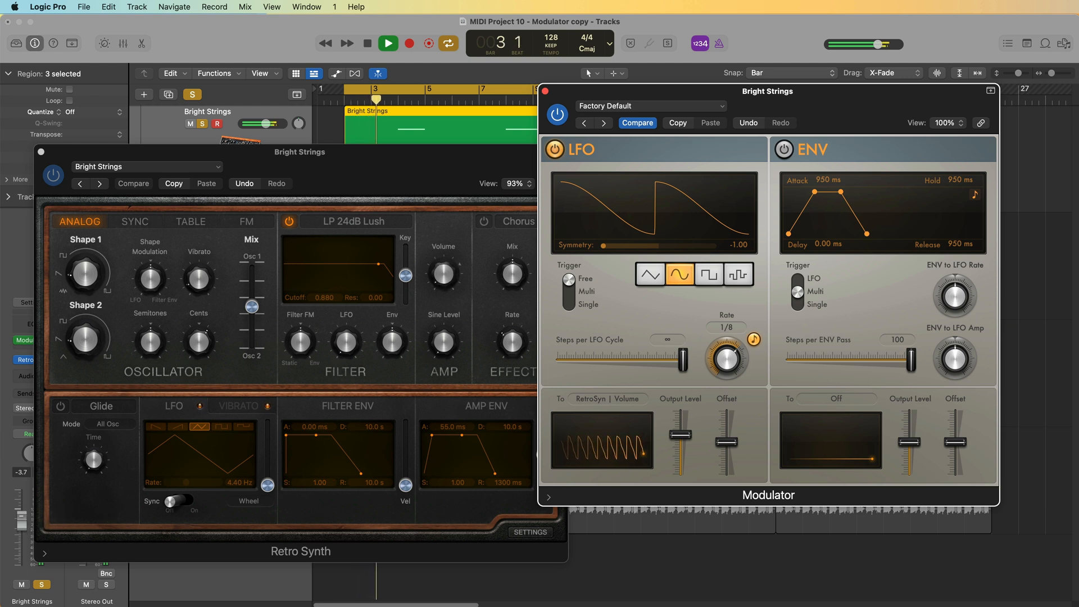
left_click_drag(21, 517, 22, 510)
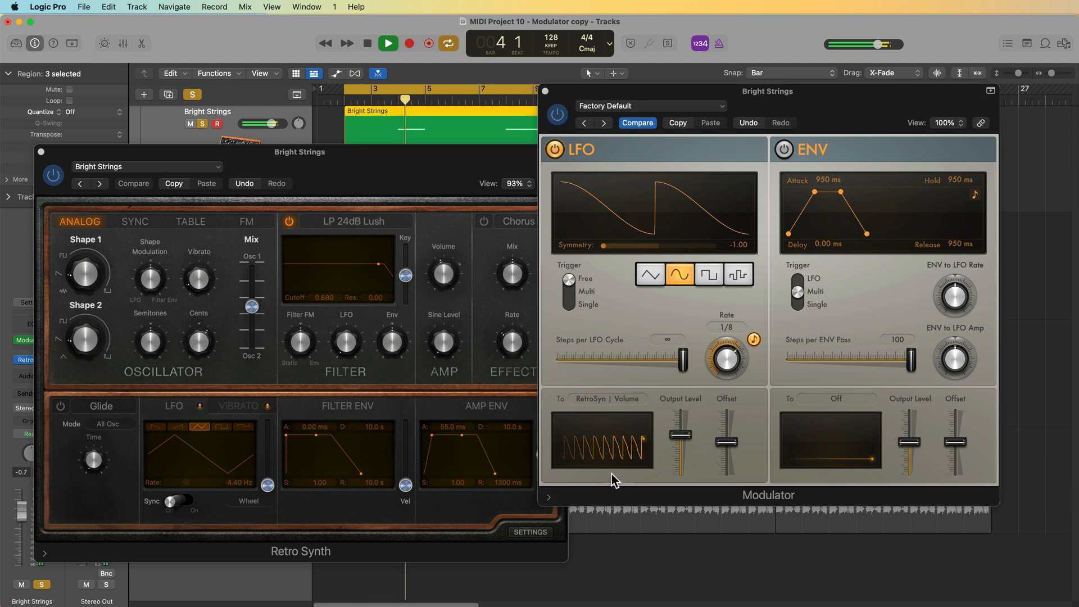
- Lower the Modulator's LFO output level, stop playback, and raise the LFO offset to about 24%
left_click_drag(676, 436, 680, 472)
key("space")
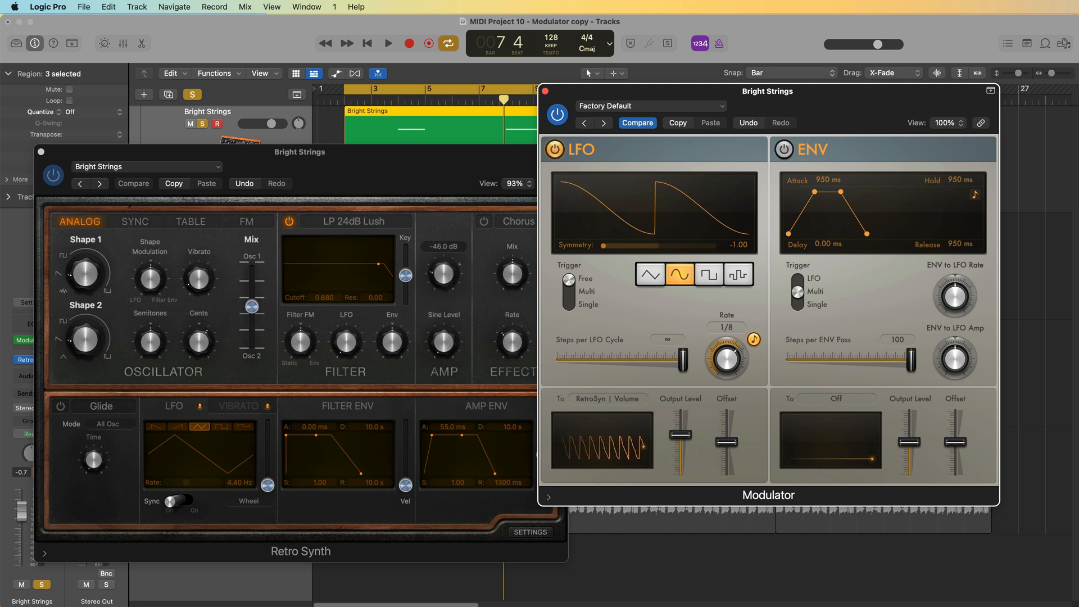
left_click_drag(726, 442, 732, 429)
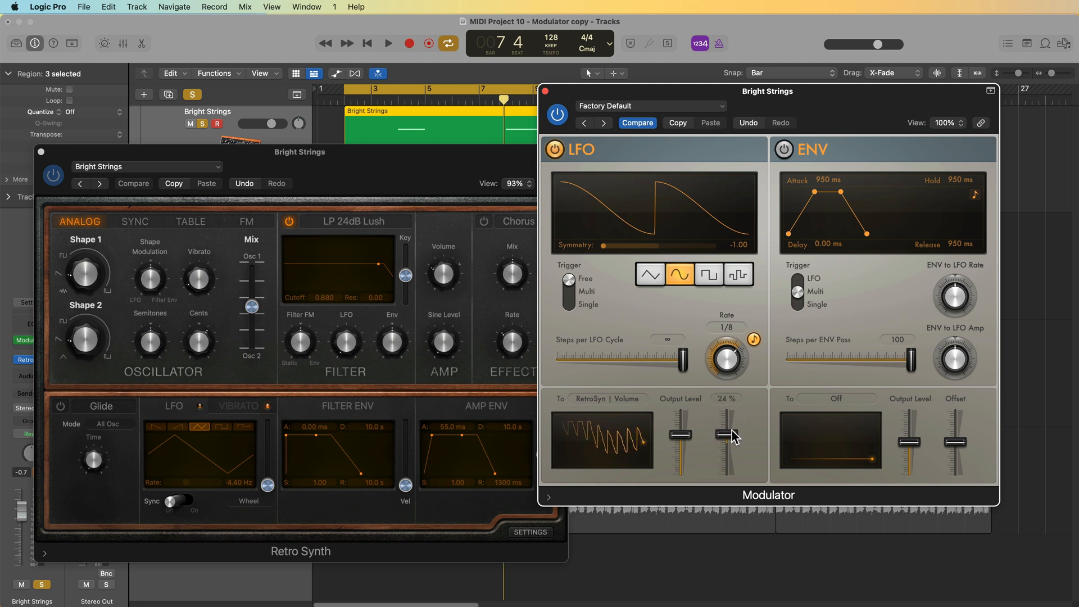
- Play the section while setting the LFO output level to about 43% and fine-tuning the offset, then stop
key("space")
left_click_drag(682, 430, 690, 442)
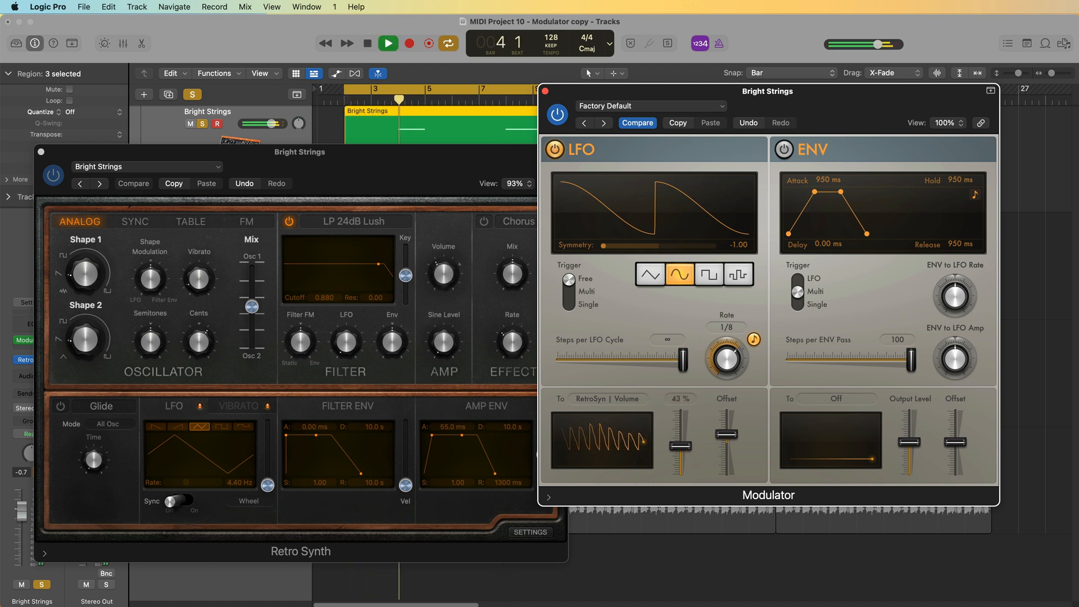
left_click_drag(726, 434, 724, 438)
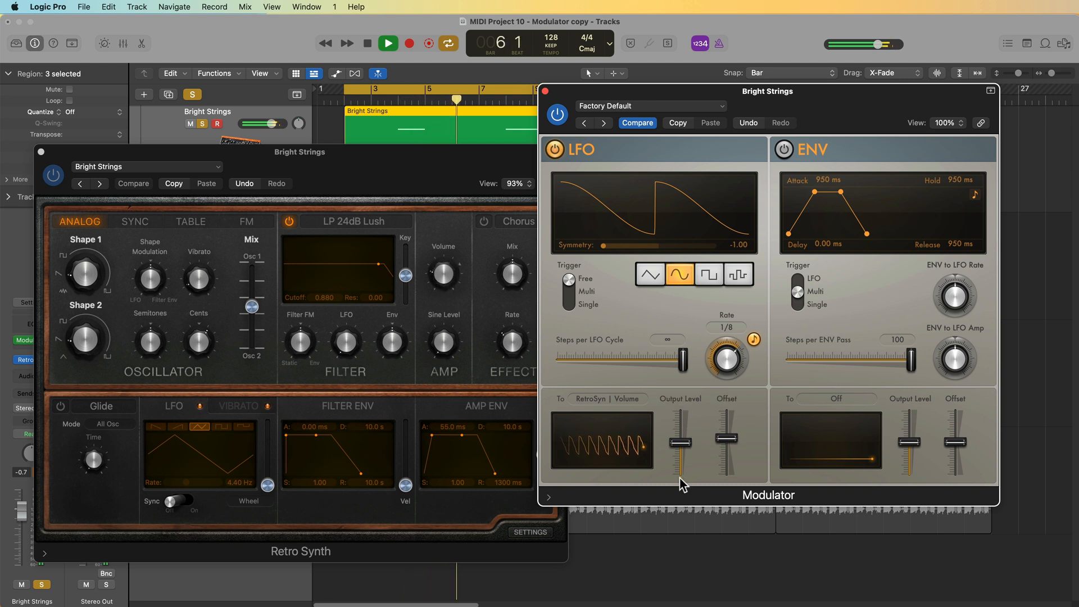
left_click_drag(692, 439, 693, 437)
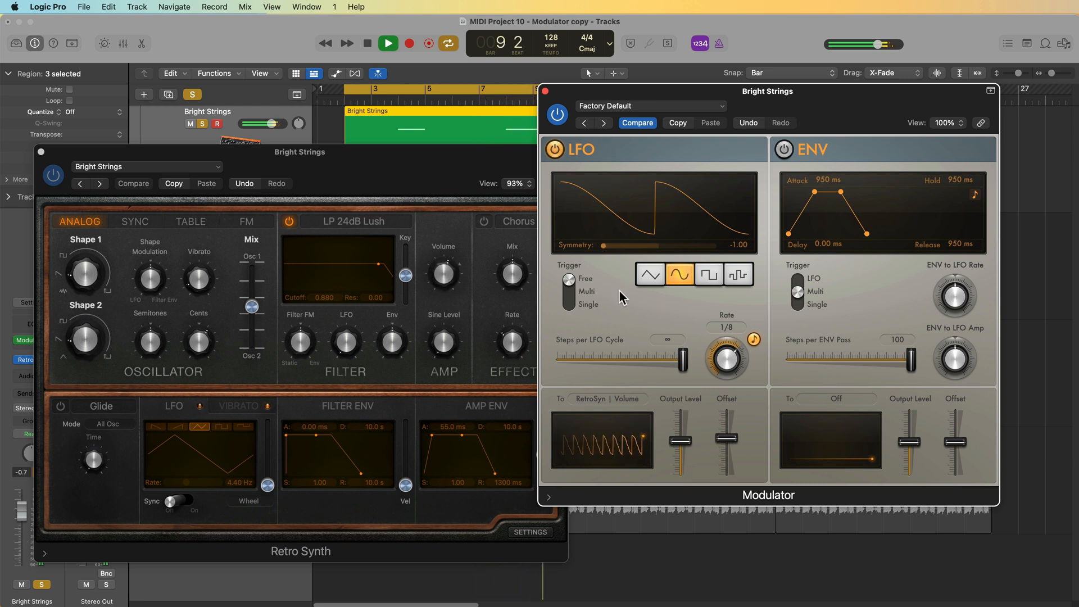
key("space")
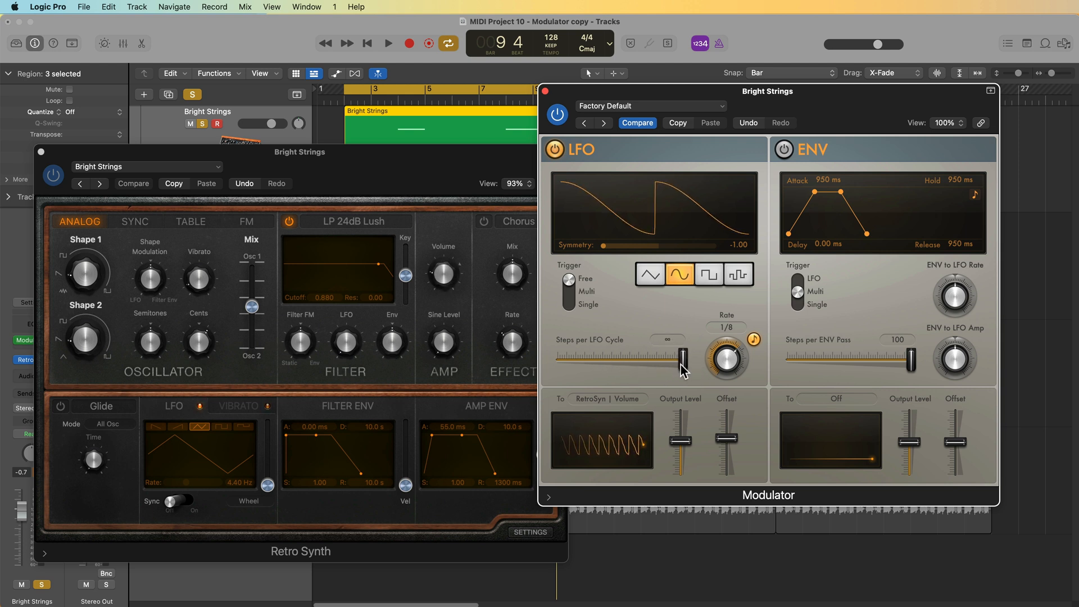
- Set Steps per LFO Cycle to 4 and play the stepped modulation back
left_click_drag(684, 355, 564, 373)
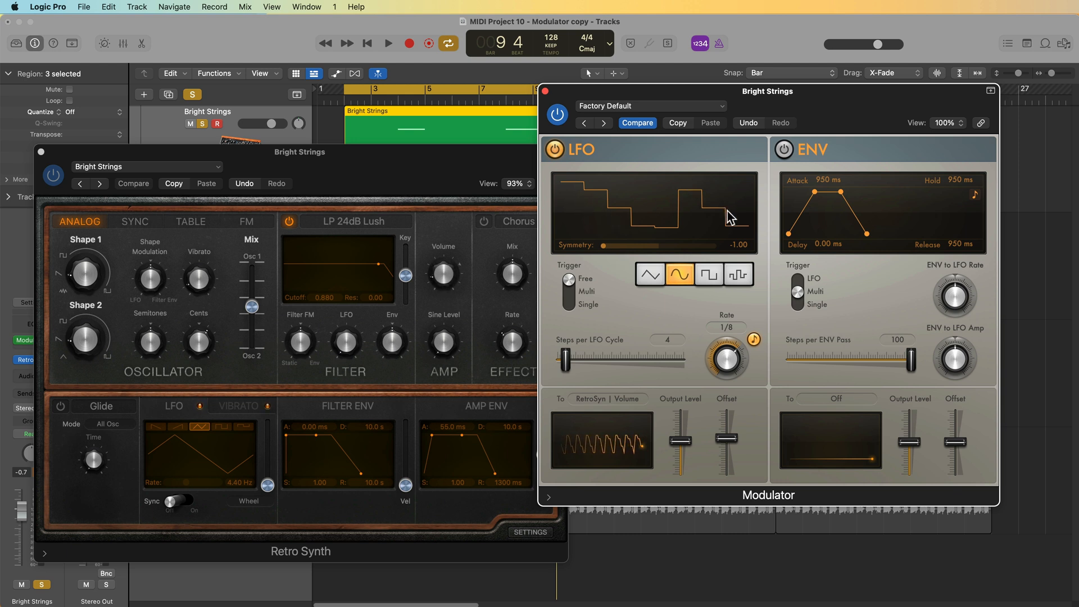
key("space")
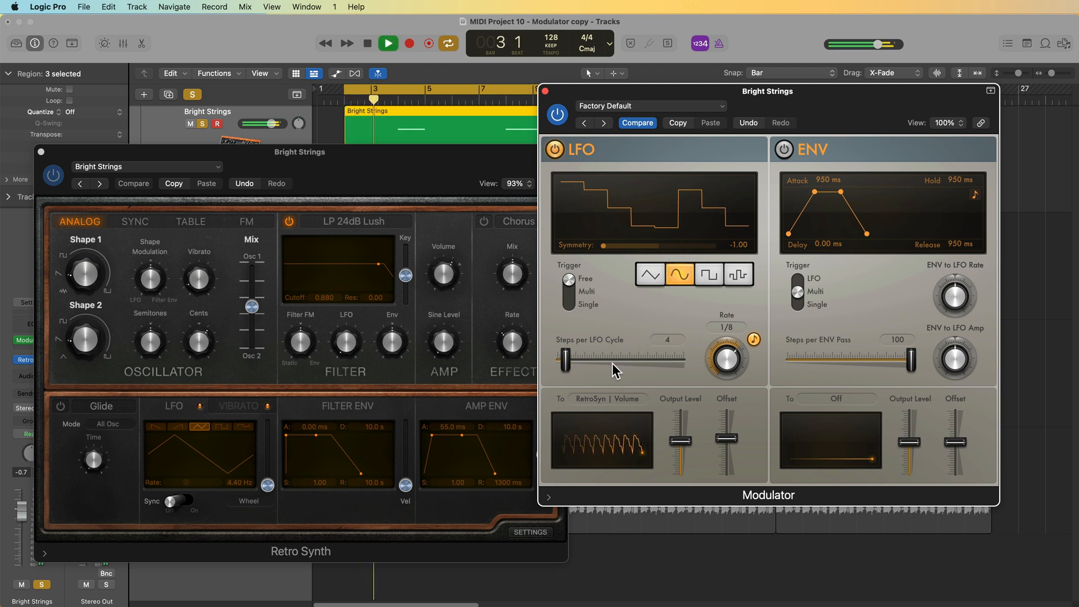
key("space")
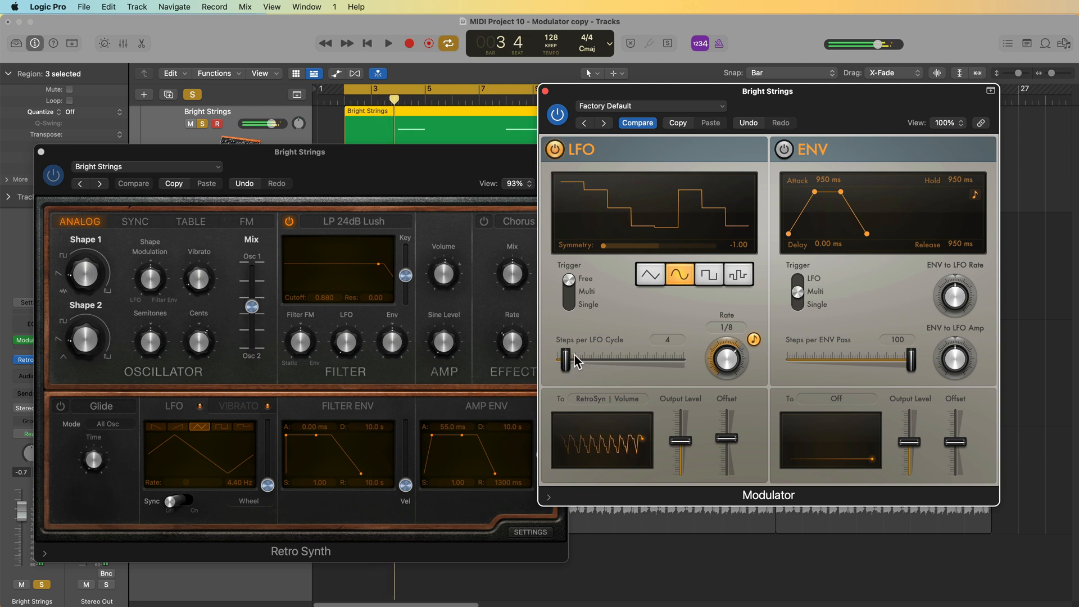
- Return Steps per LFO Cycle to infinite and try the Multi and Single trigger modes
left_click_drag(565, 360, 669, 356)
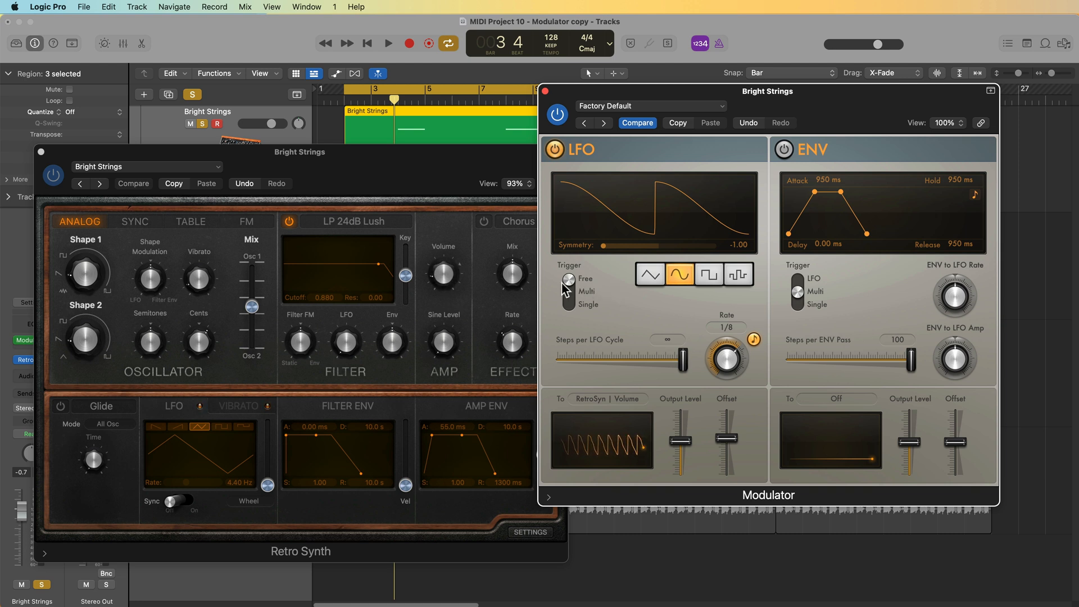
left_click_drag(569, 282, 570, 293)
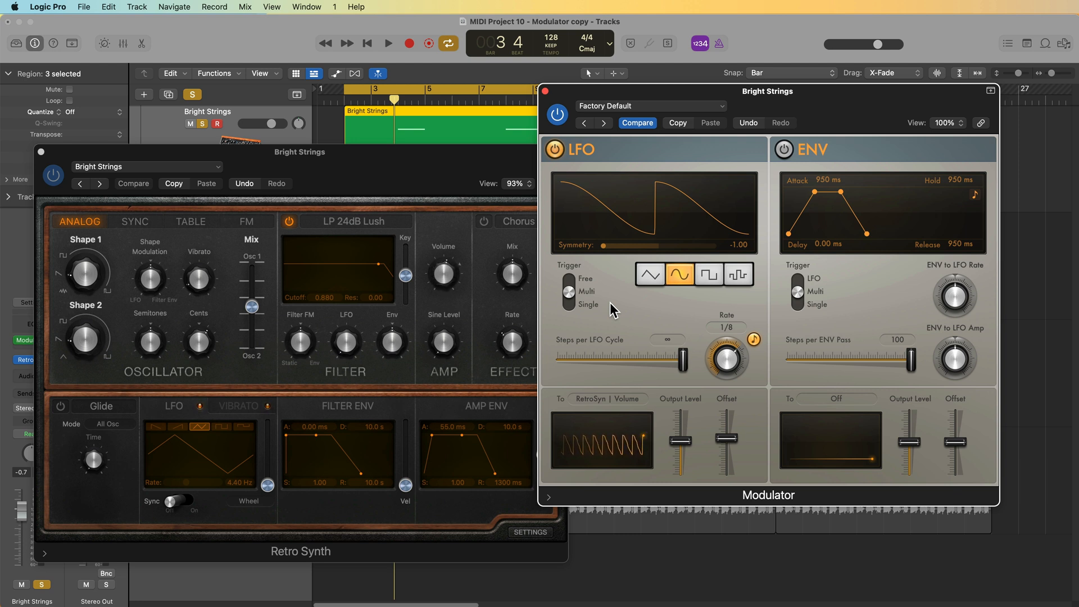
left_click(567, 296)
- Close the Retro Synth window and unsolo the Bright Strings track
left_click_drag(441, 180, 407, 225)
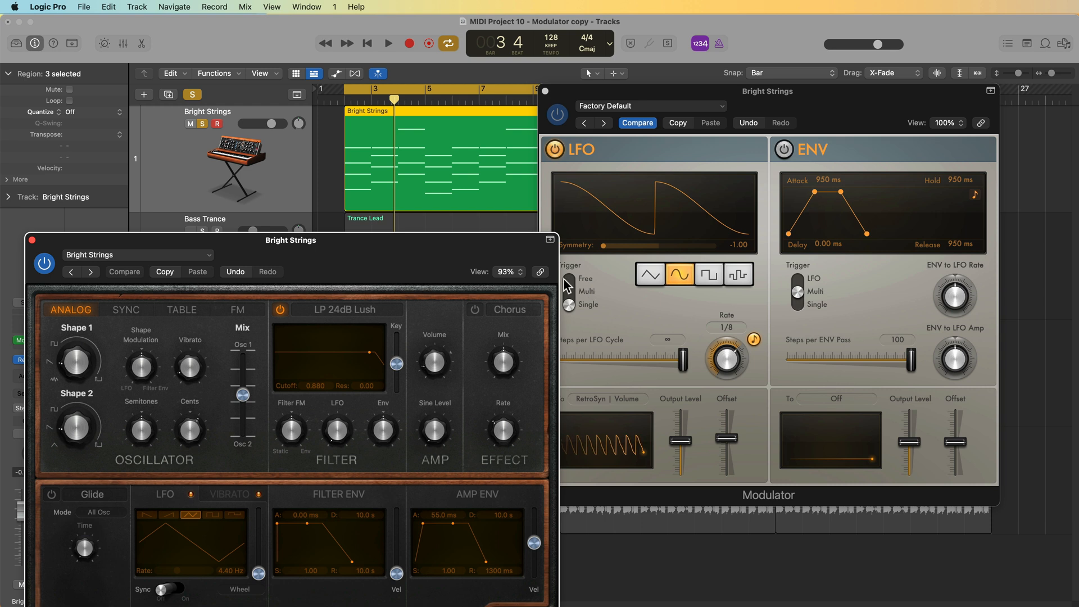
left_click_drag(521, 246, 520, 163)
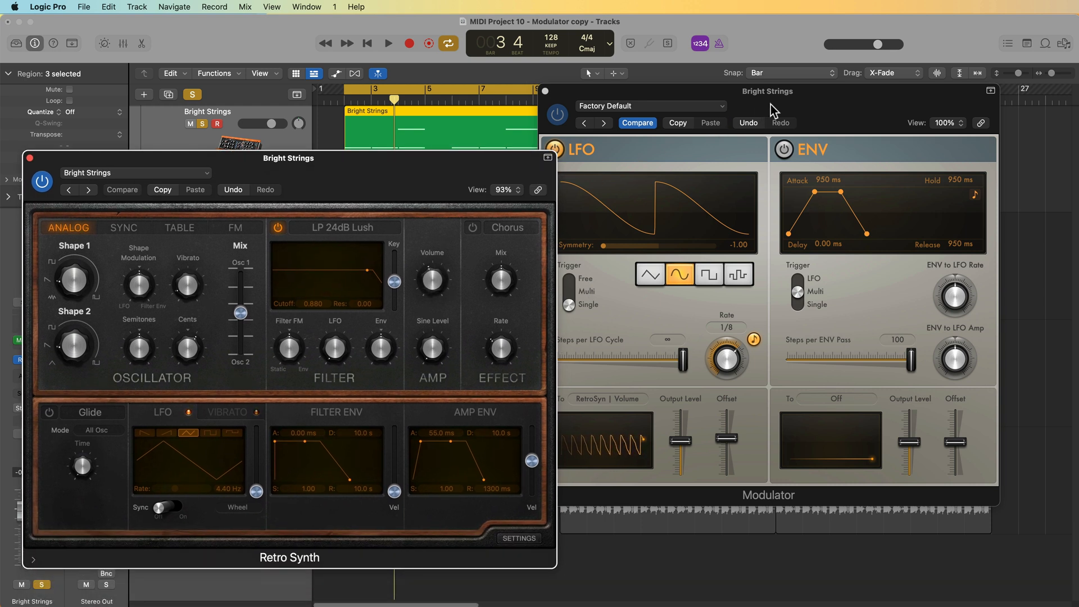
left_click(623, 272)
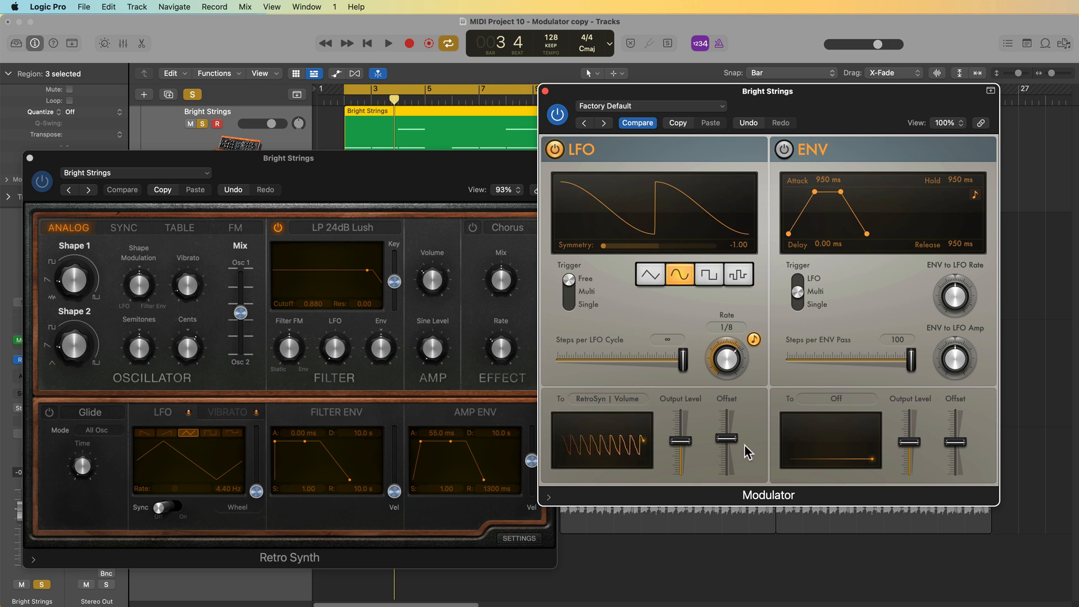
left_click(29, 159)
left_click(203, 123)
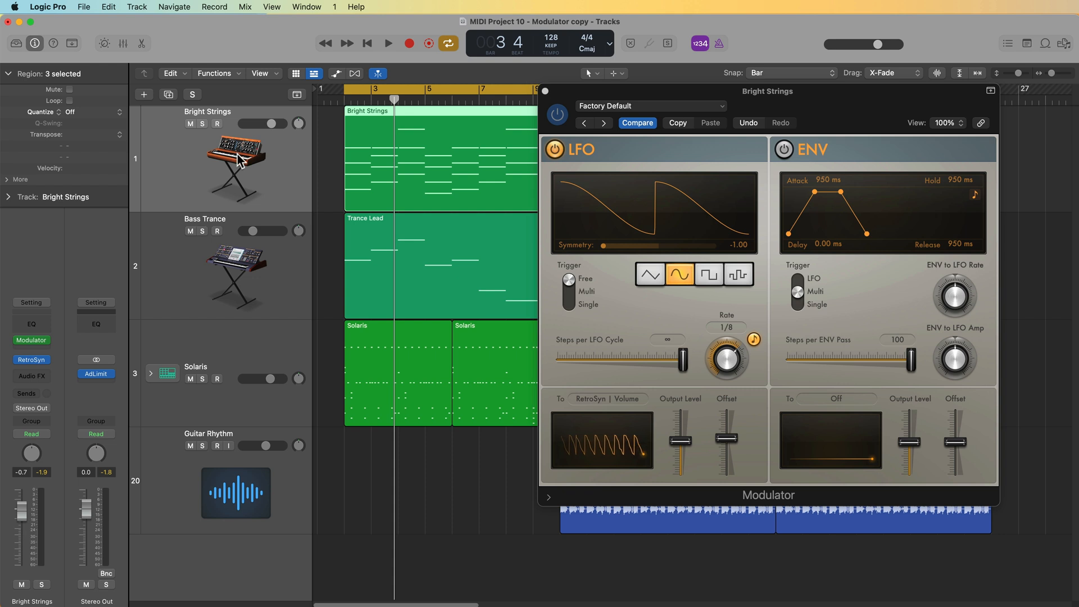
- Play the full arrangement and set the LFO offset to about 18%
key("space")
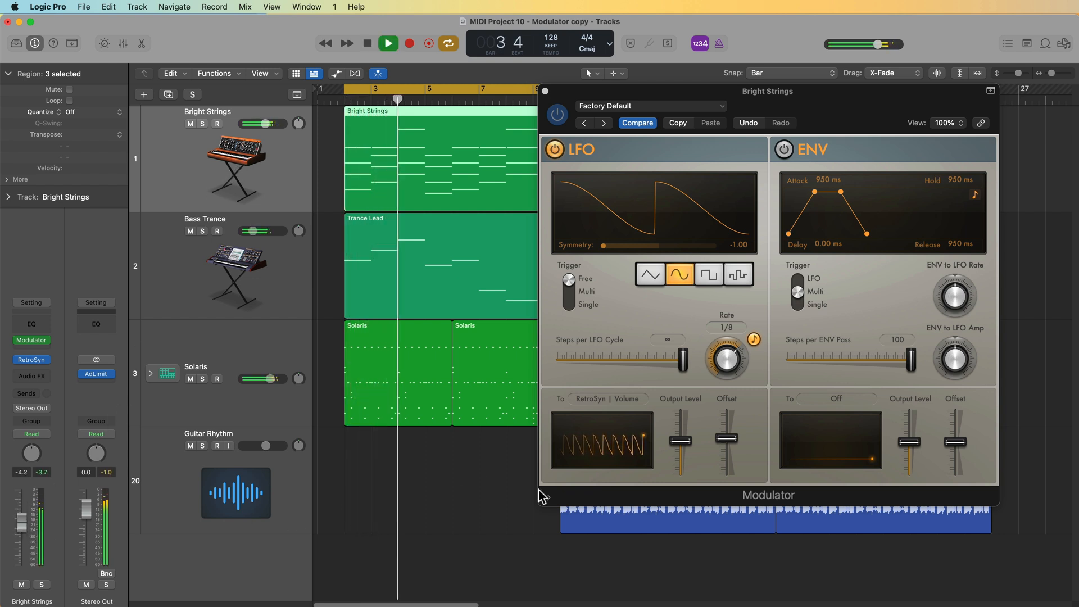
left_click(727, 438)
mouse_move(727, 437)
left_mouse_down()
mouse_move(681, 451)
mouse_move(729, 439)
mouse_move(731, 448)
mouse_move(727, 436)
left_mouse_up()
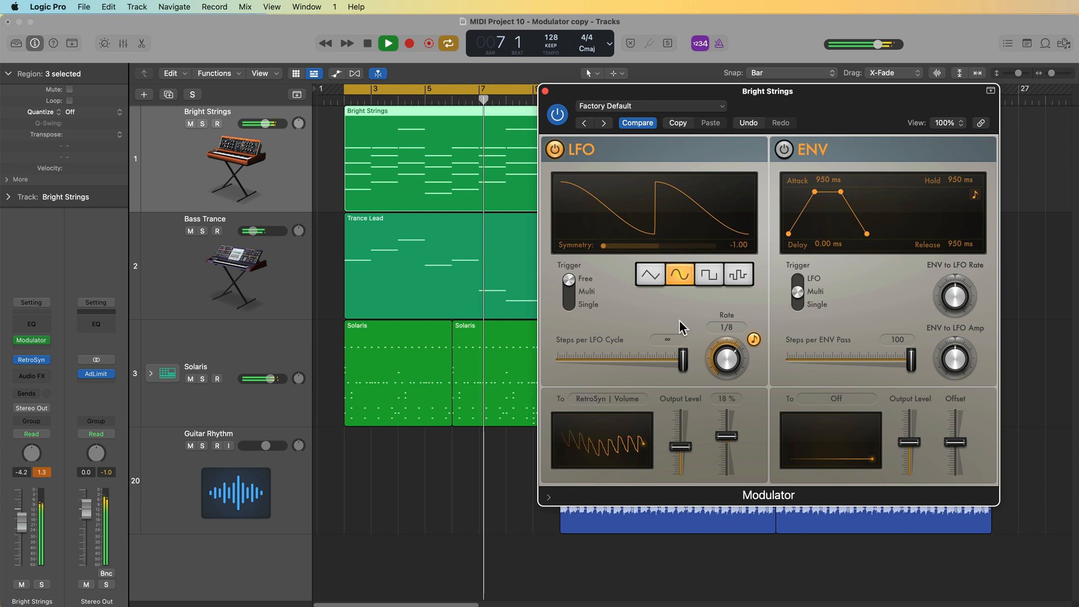
- Set the LFO symmetry to -0.85 and stop playback
mouse_move(610, 243)
left_mouse_down()
mouse_move(625, 241)
mouse_move(616, 254)
left_mouse_up()
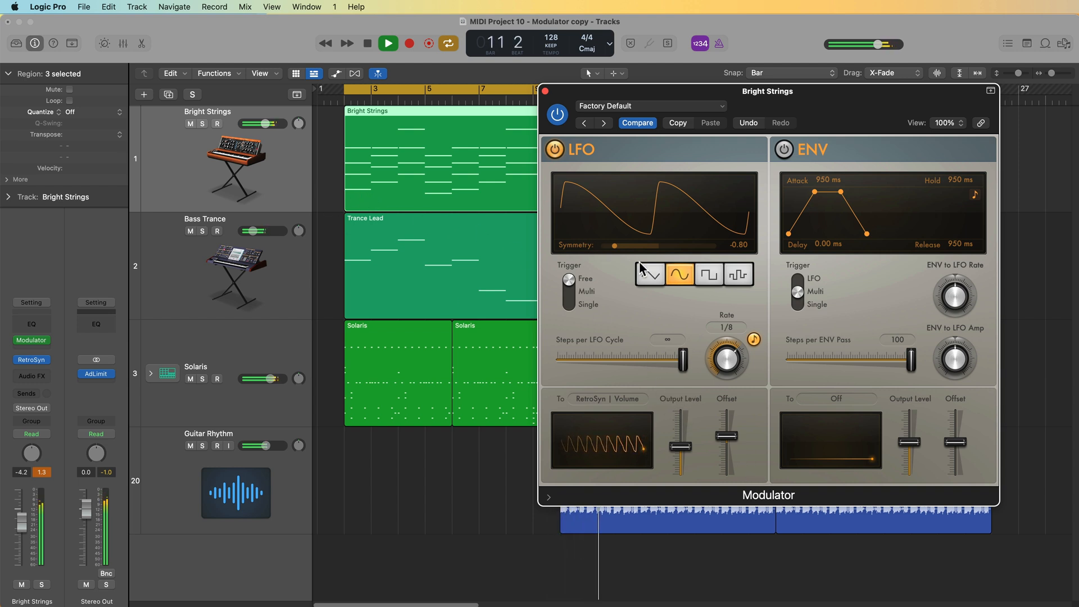
left_click_drag(613, 248, 610, 246)
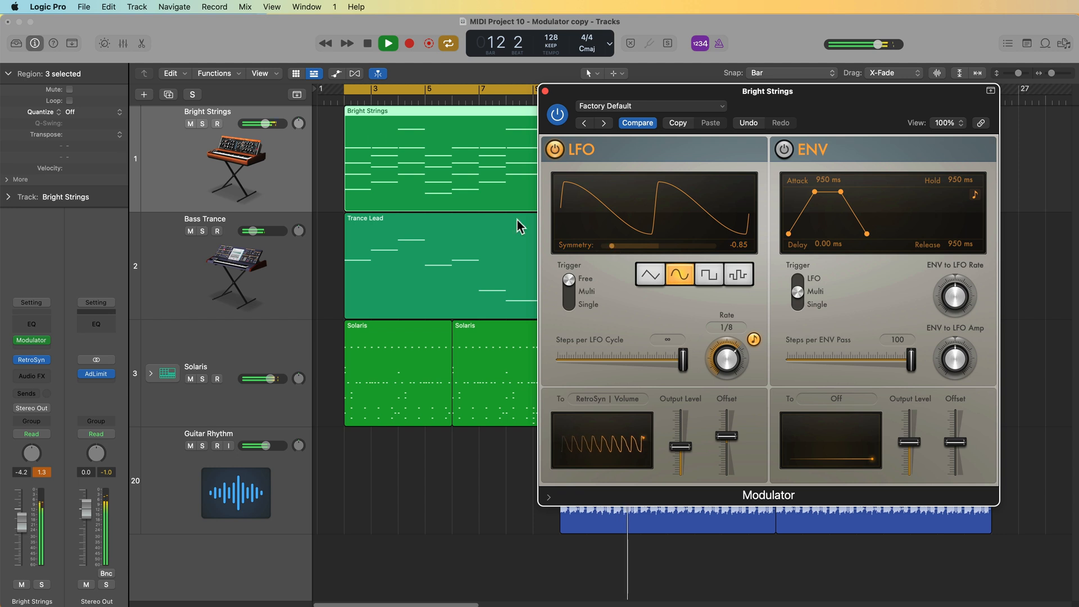
key("space")
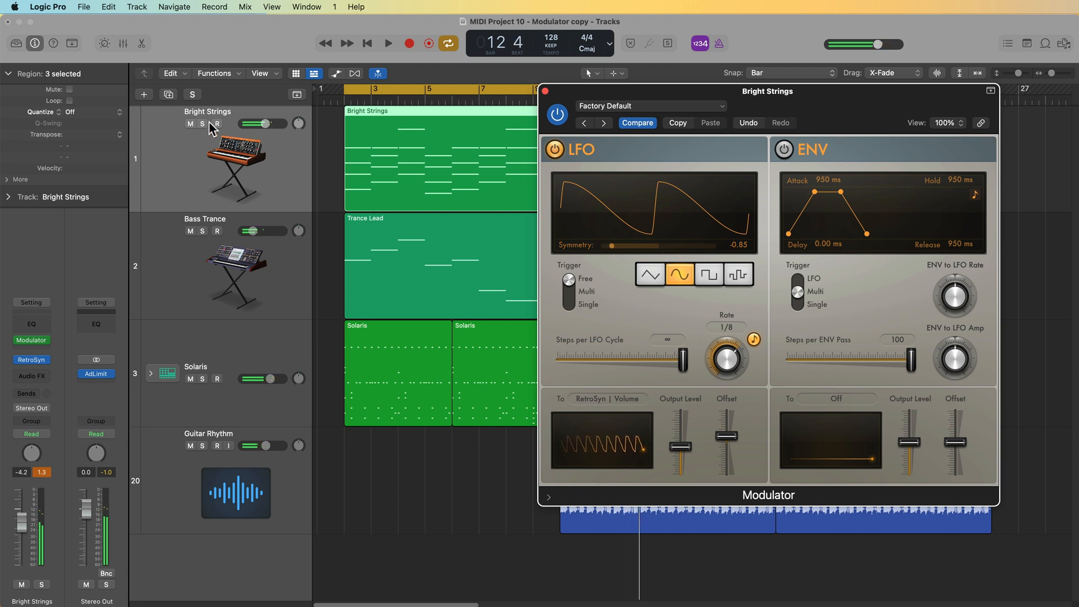
- Solo Bright Strings and insert a ChromaVerb into its Audio FX slot
left_click(202, 124)
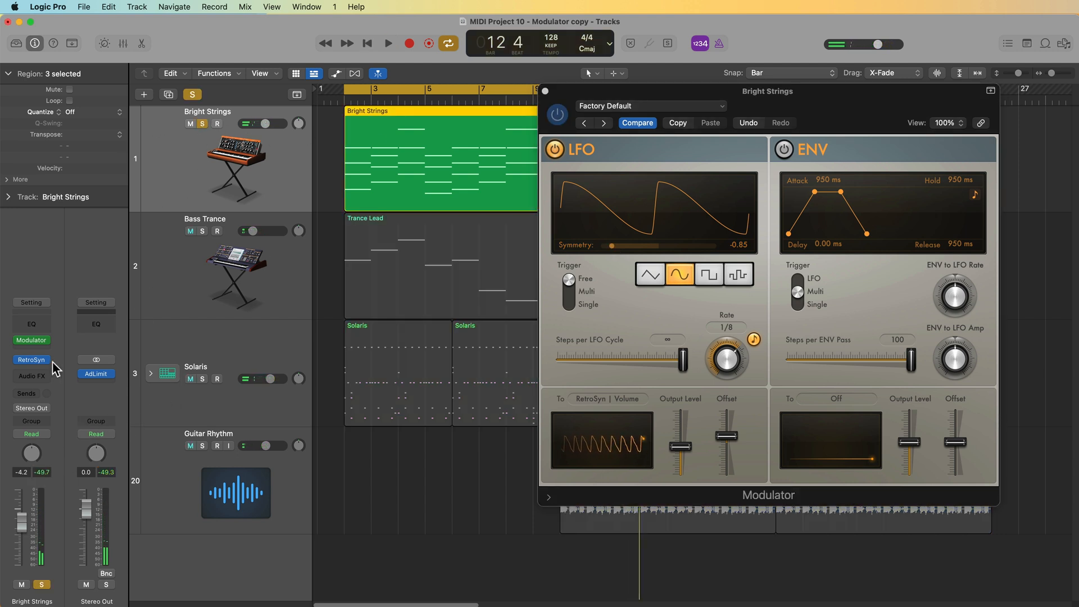
left_click(32, 374)
mouse_move(51, 598)
mouse_move(129, 599)
left_click(189, 599)
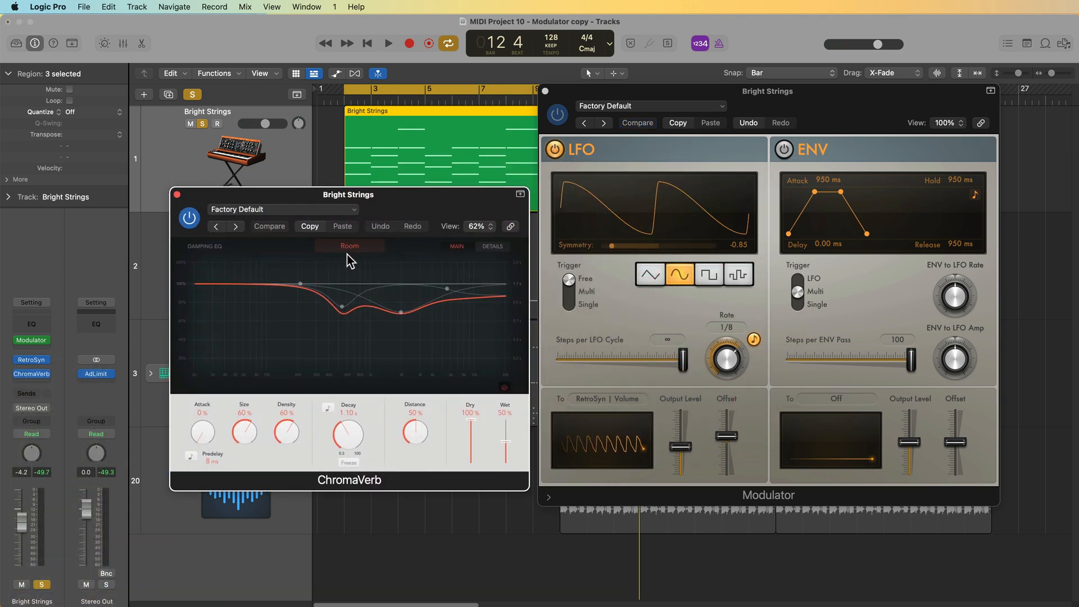
- Choose the Synth Hall reverb type and adjust the dry/wet balance while playing
left_click(358, 247)
left_click(453, 295)
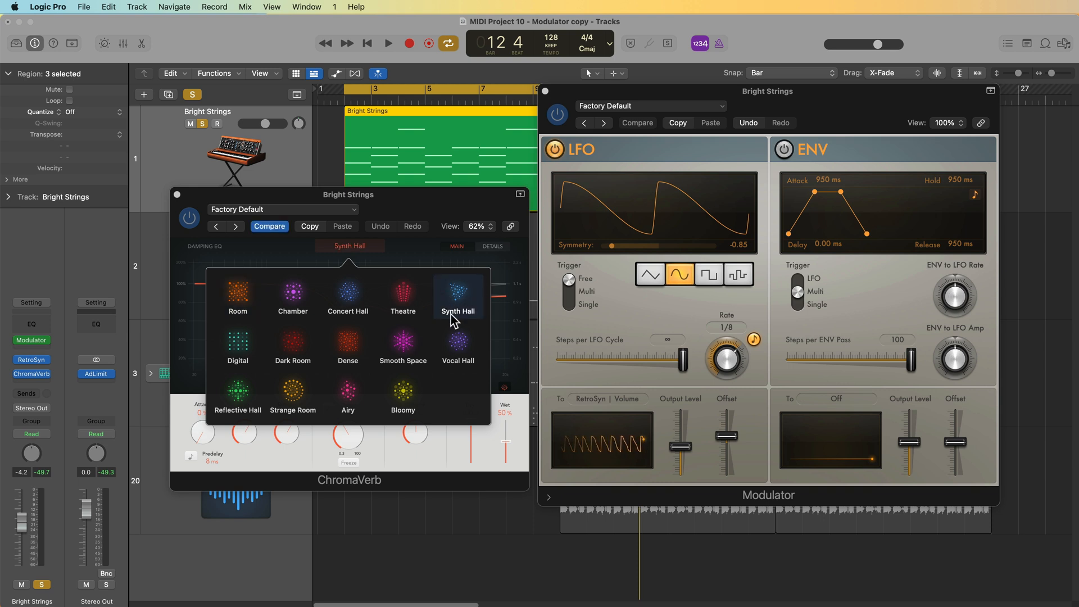
key("space")
mouse_move(505, 440)
left_mouse_down()
mouse_move(471, 420)
mouse_move(510, 442)
left_mouse_up()
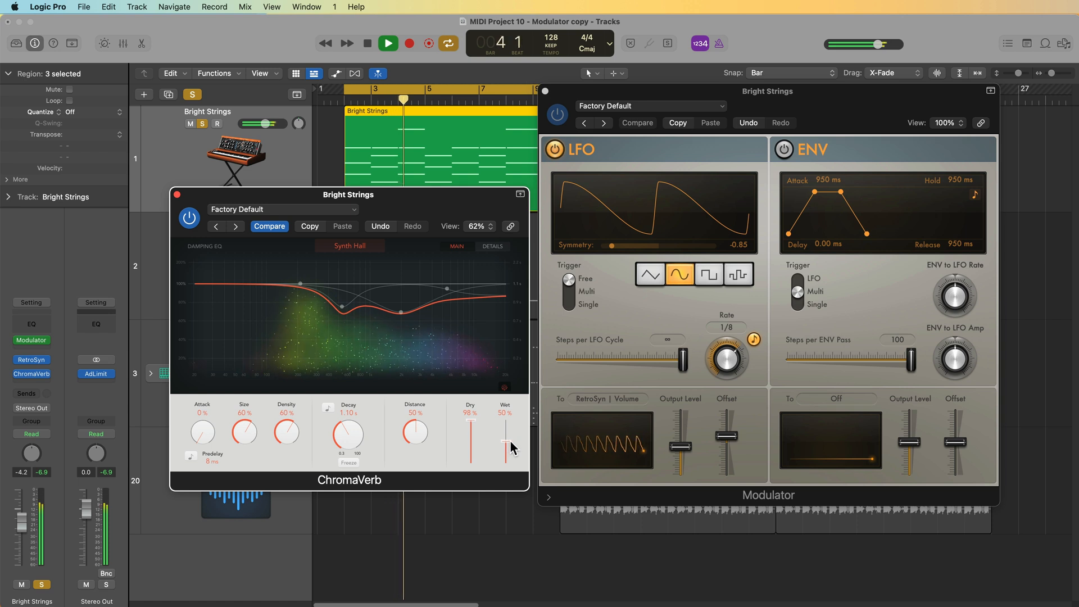
- Close ChromaVerb, unsolo Bright Strings and lower its fader to about -5.5 dB
left_click(177, 195)
left_click(202, 124)
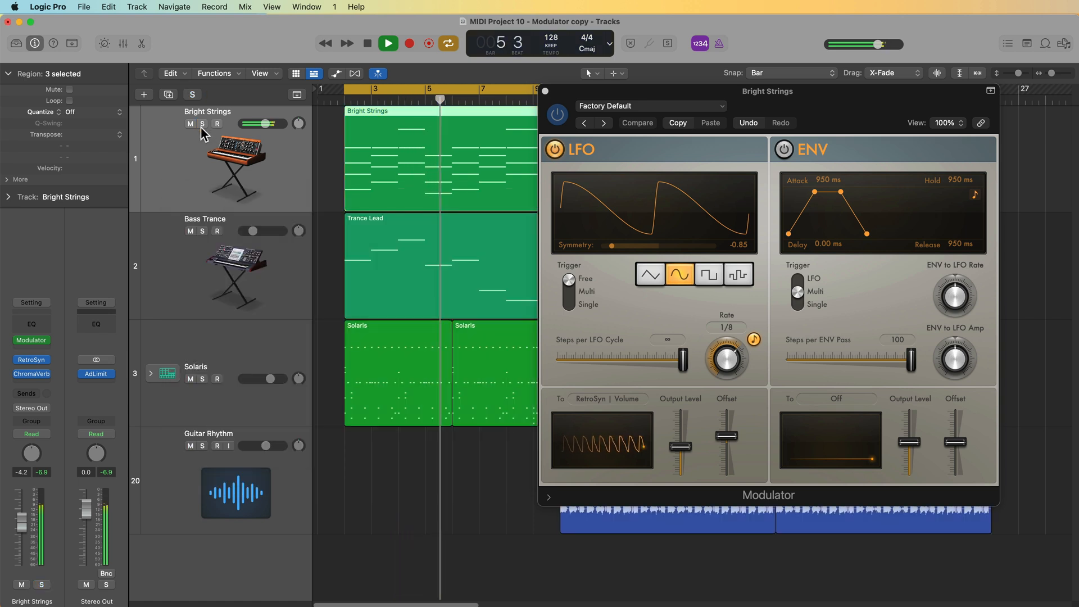
left_click_drag(21, 522, 21, 526)
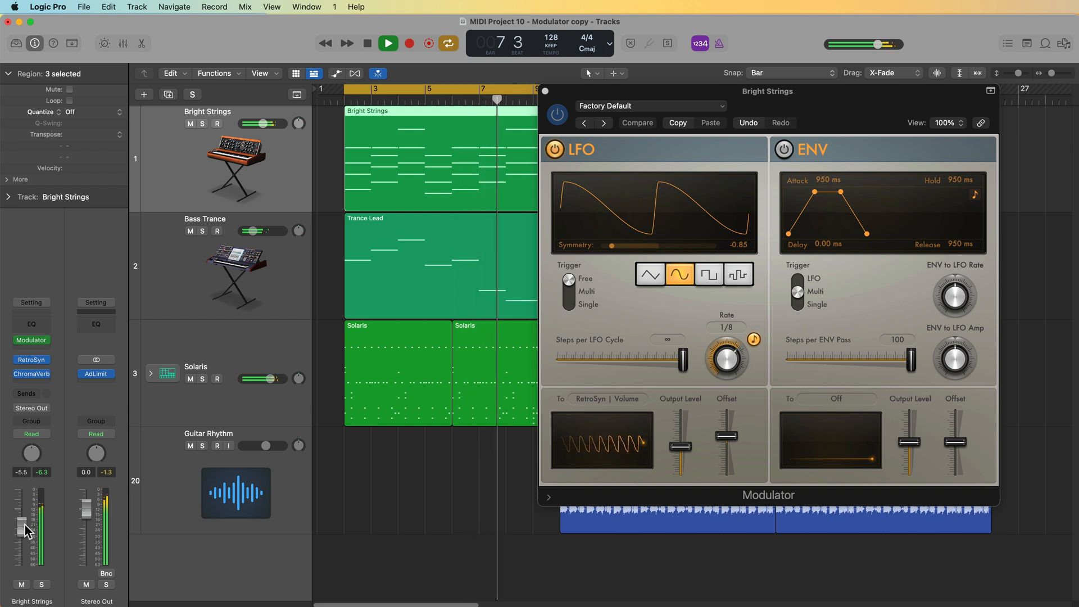
left_click(404, 478)
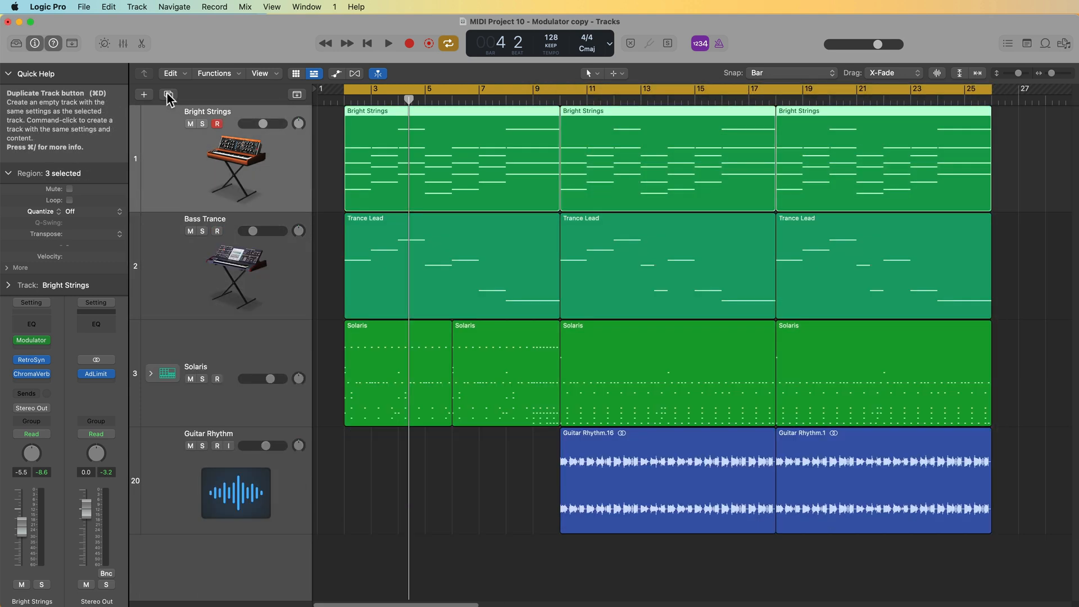
- Duplicate the Bright Strings track with its regions and delete the copy's first region
left_click_drag(226, 157, 226, 249)
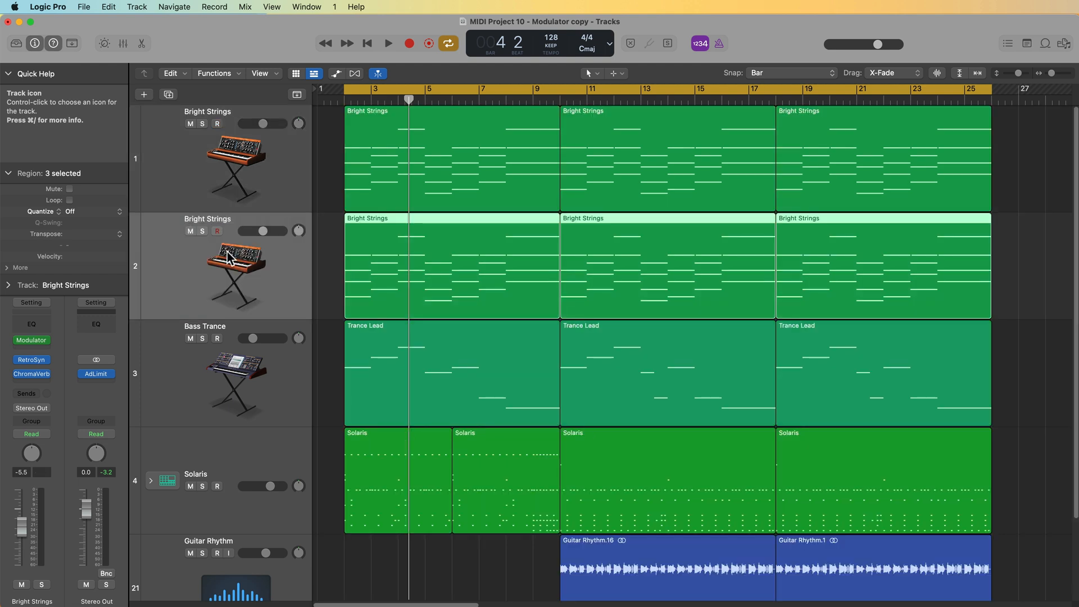
left_click(341, 249)
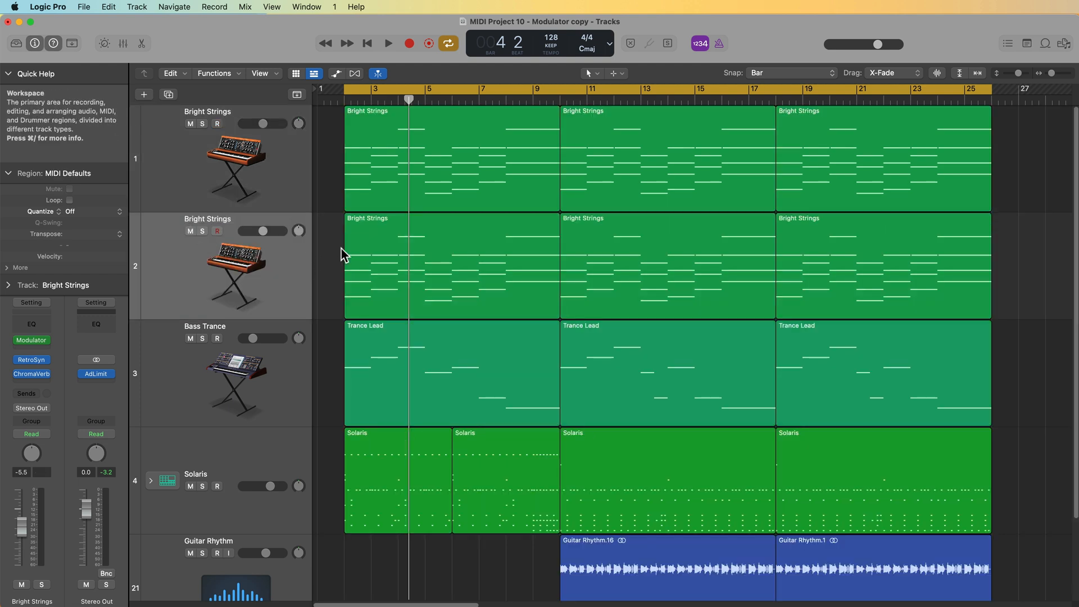
left_click(507, 269)
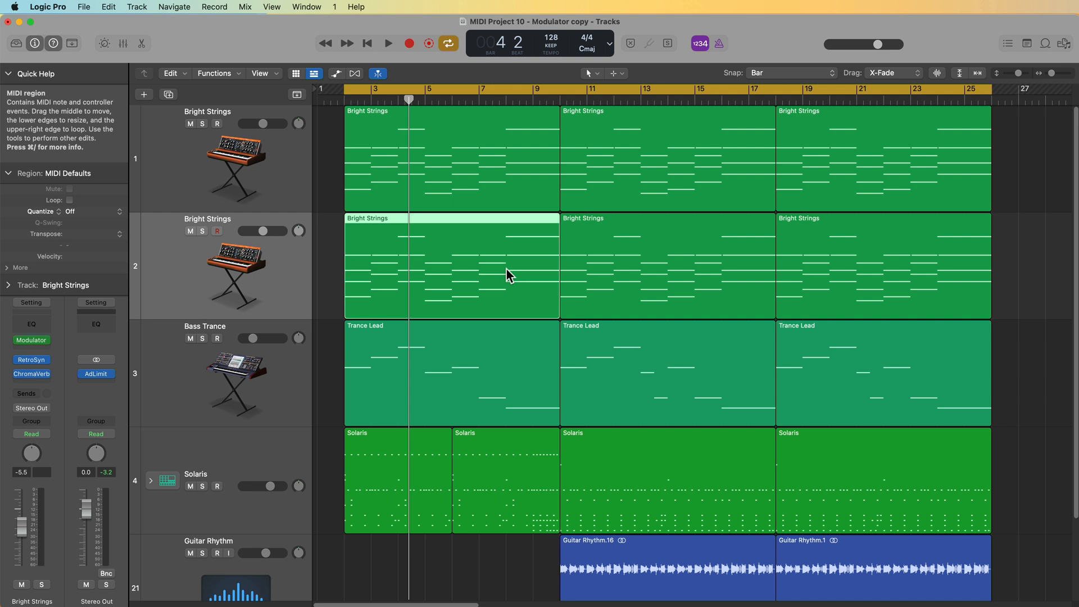
key("Delete")
- Delete the second and third regions from the original Bright Strings track
left_click(686, 192)
key("Delete")
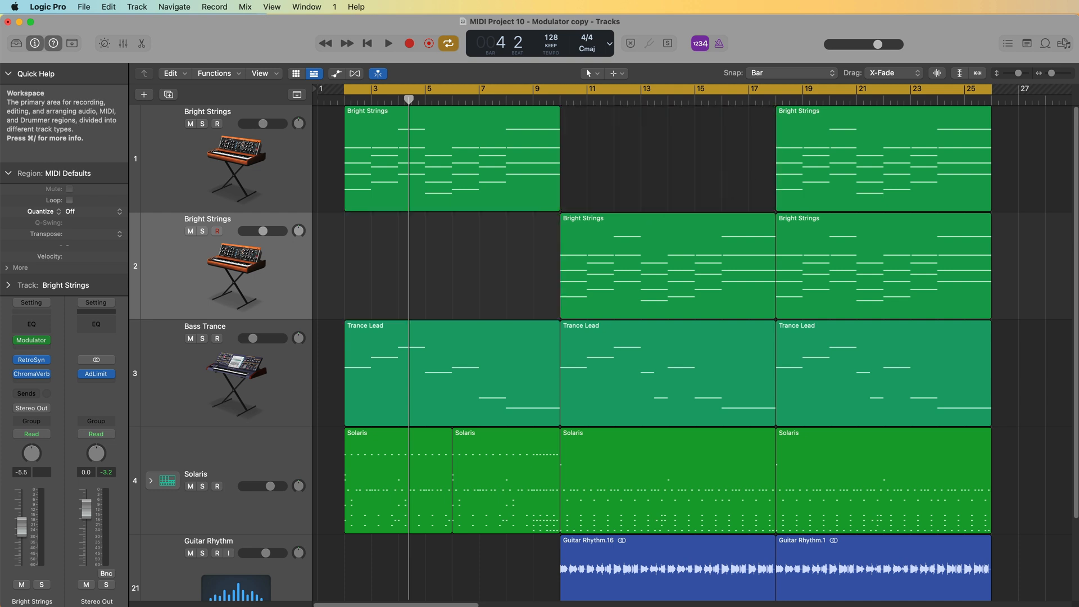
key("Delete")
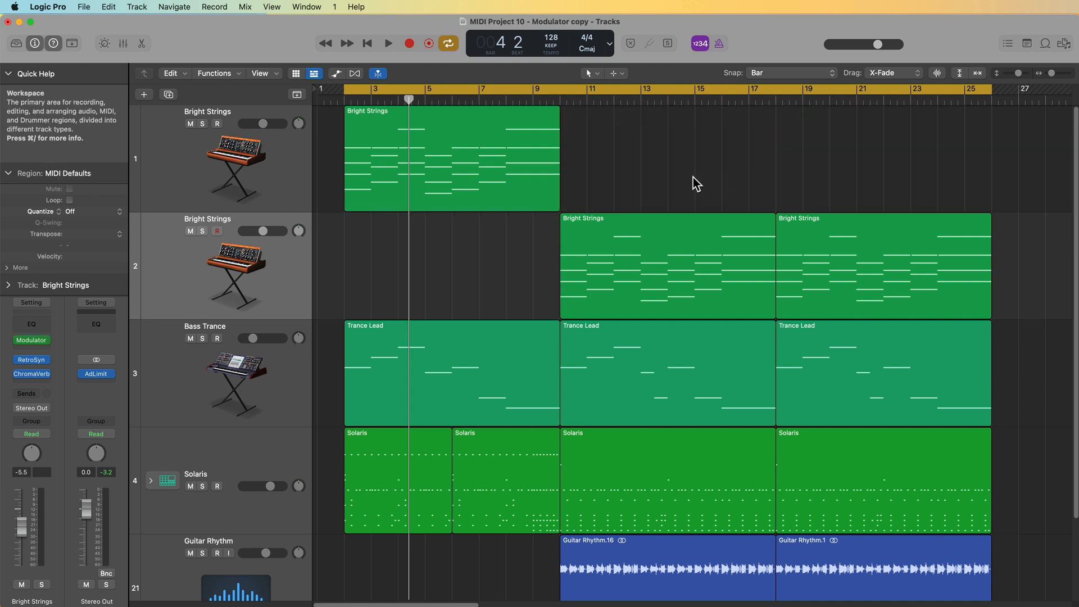
- Rename the first Bright Strings track as Intro - Bright Strings
double_click(209, 112)
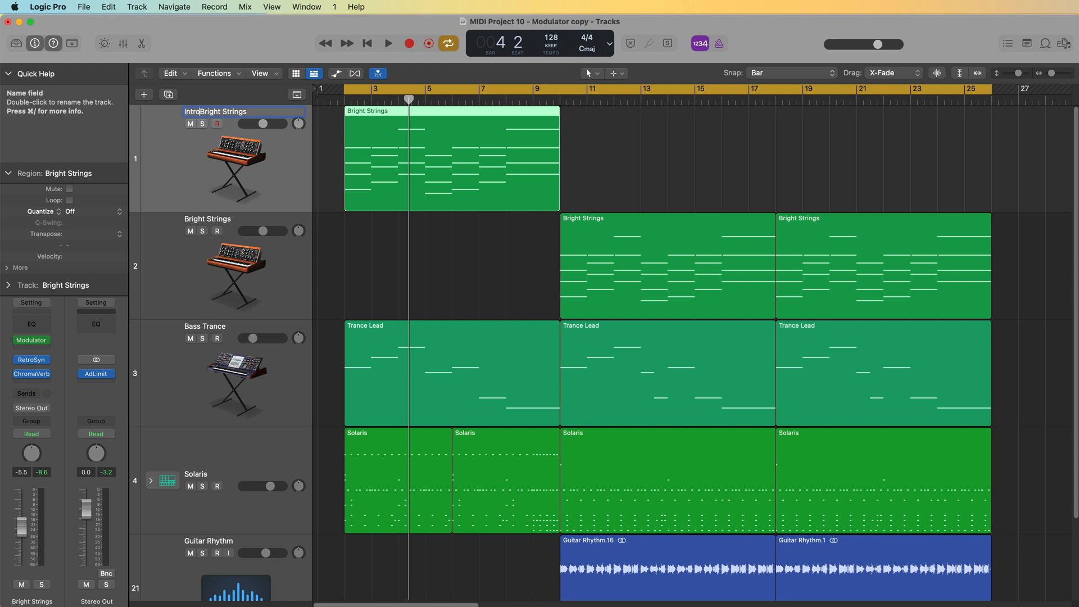
key("Return")
- Select the intro region and set the cycle range to match it
left_click(254, 276)
left_click(250, 182)
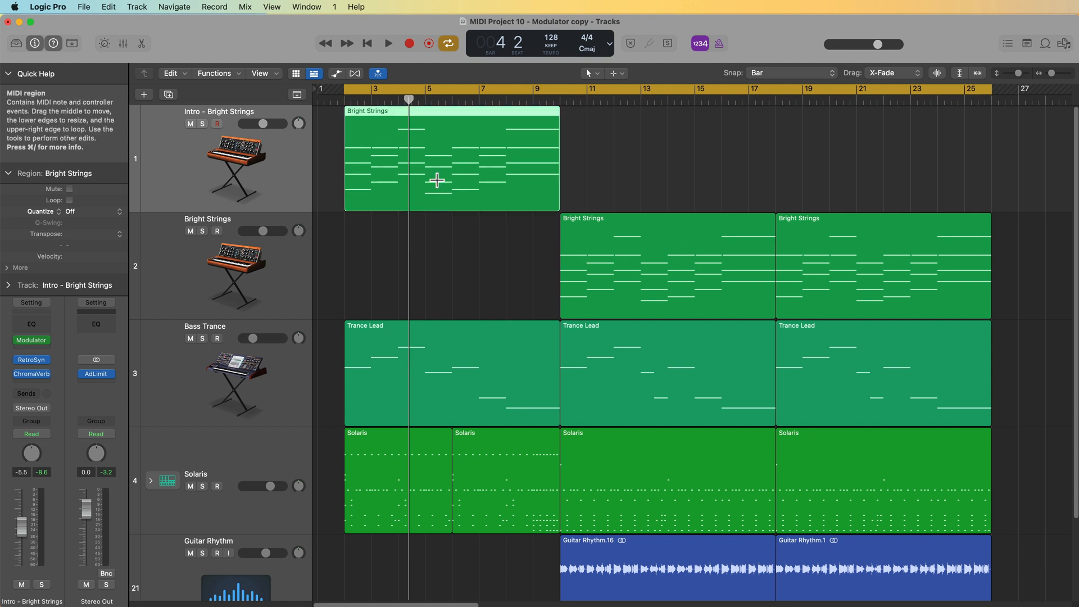
key("super+u")
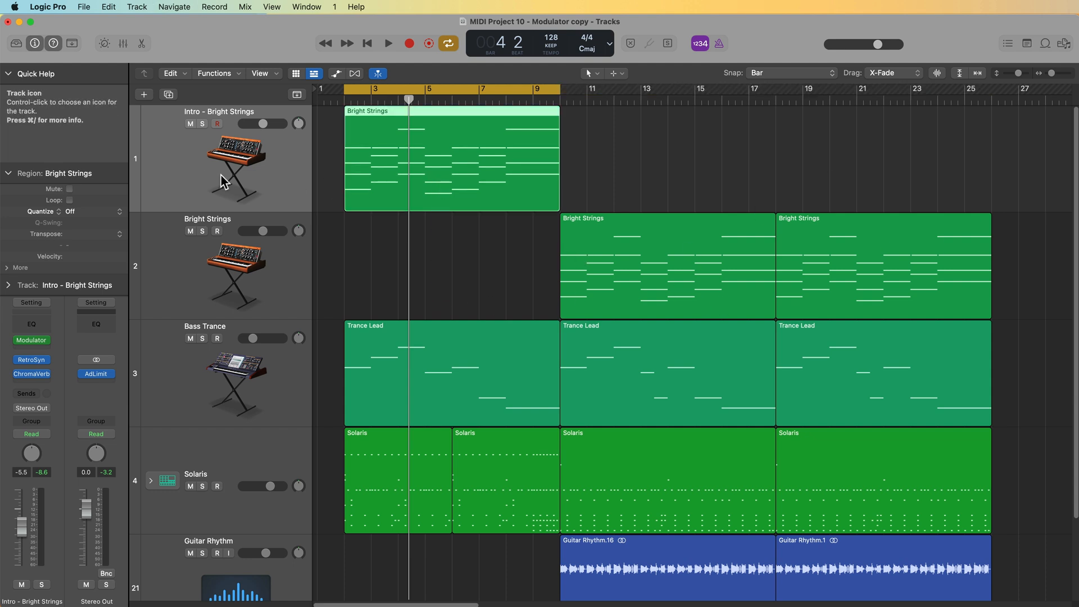
- Solo the Intro - Bright Strings track and open its Modulator plug-in
key("s")
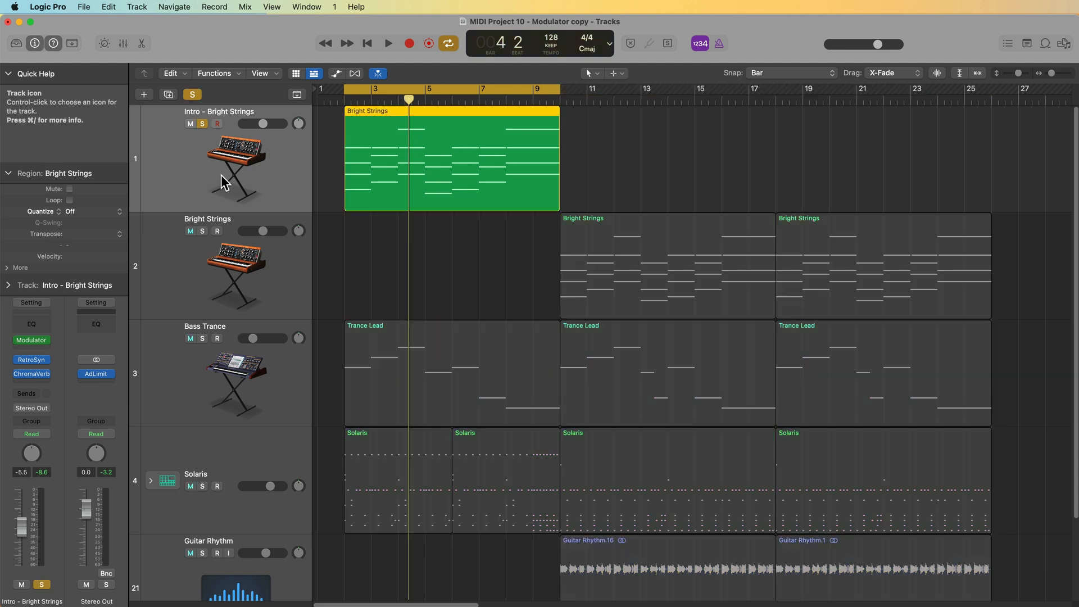
left_click(32, 340)
left_click_drag(840, 97, 745, 104)
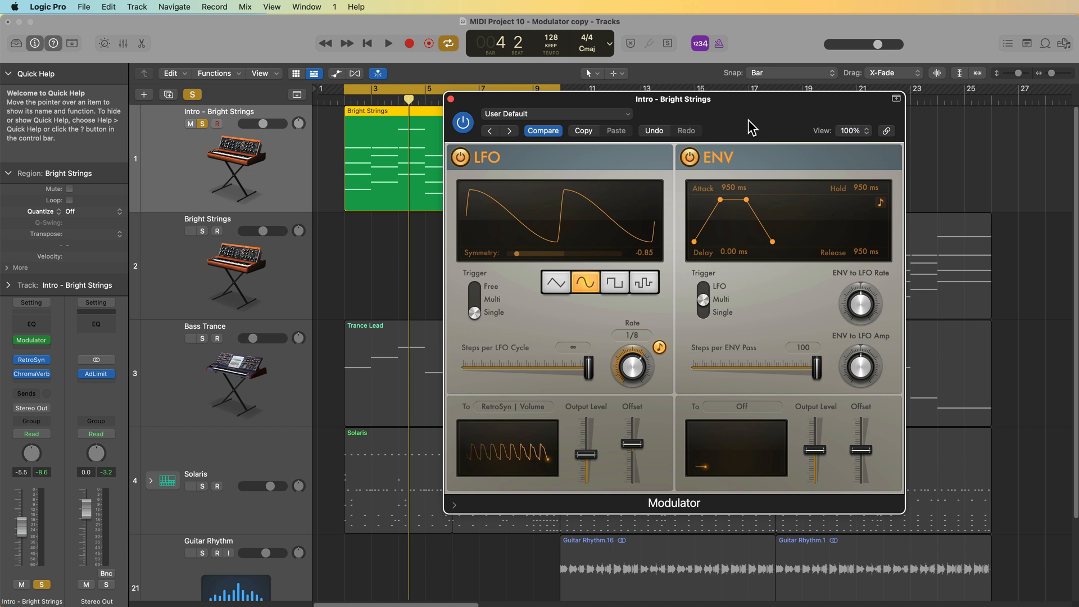
- Switch off the Modulator's LFO section and route the envelope output to 1 Mod Wheel
left_click(459, 160)
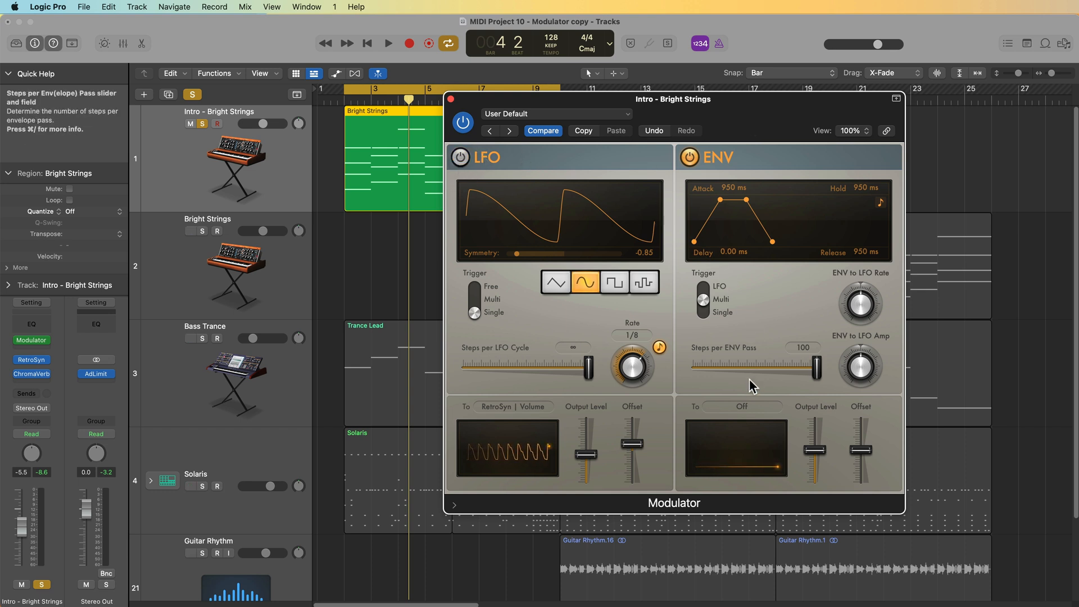
left_click(752, 406)
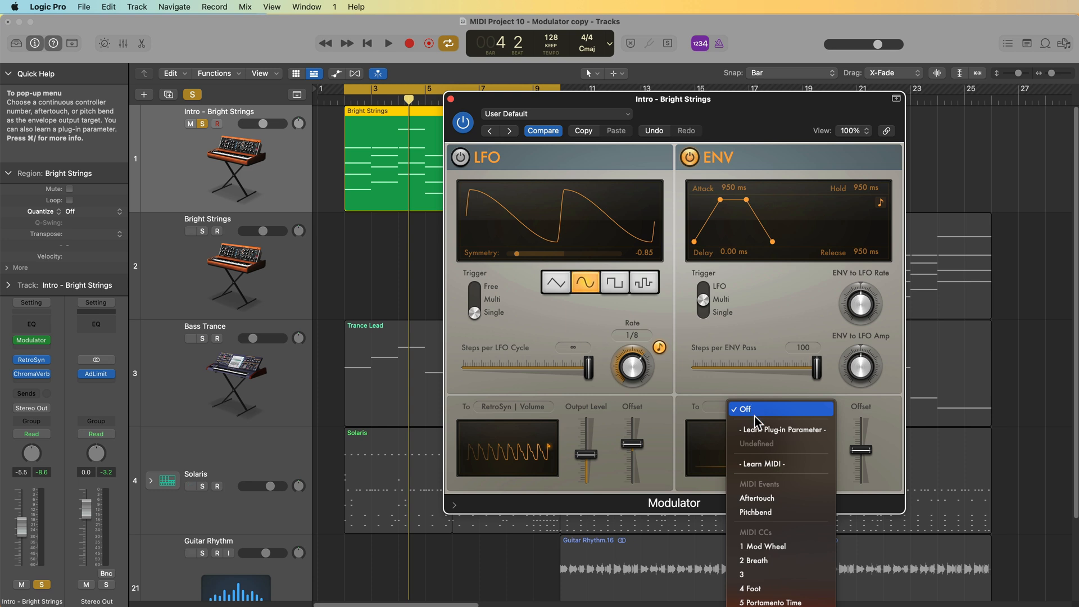
left_click(796, 546)
- Play back the intro while raising the track's volume fader slightly to about -3.5 dB
left_click_drag(739, 113, 682, 133)
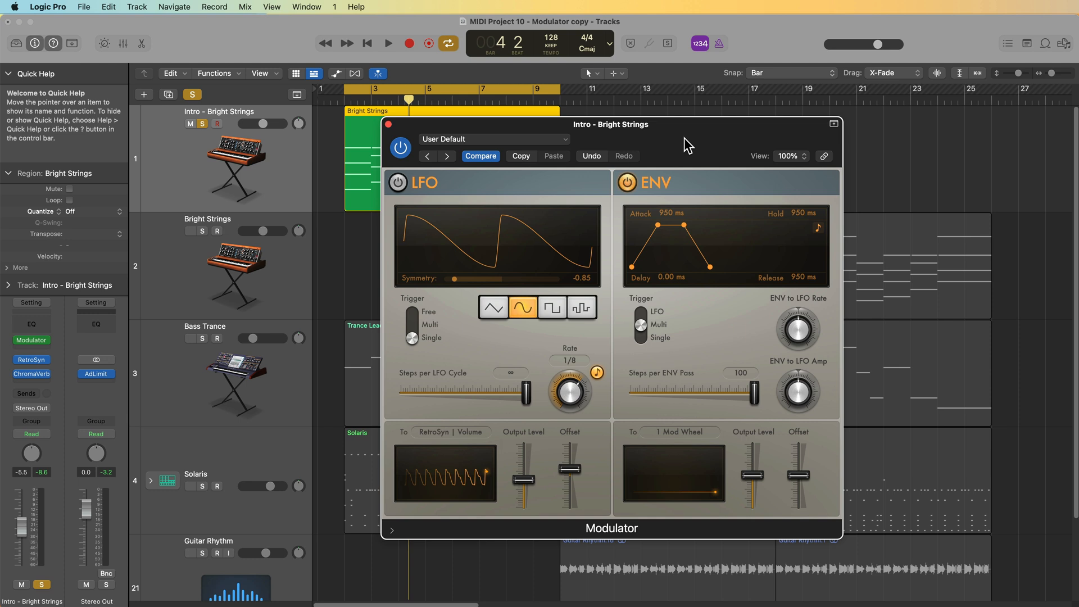
key("space")
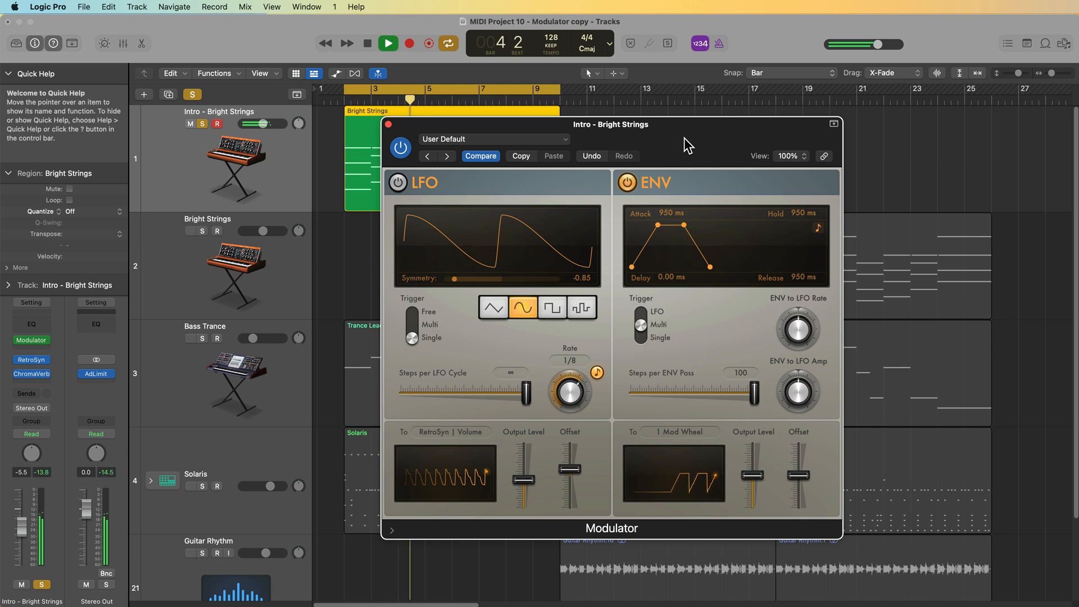
left_click_drag(21, 526, 22, 518)
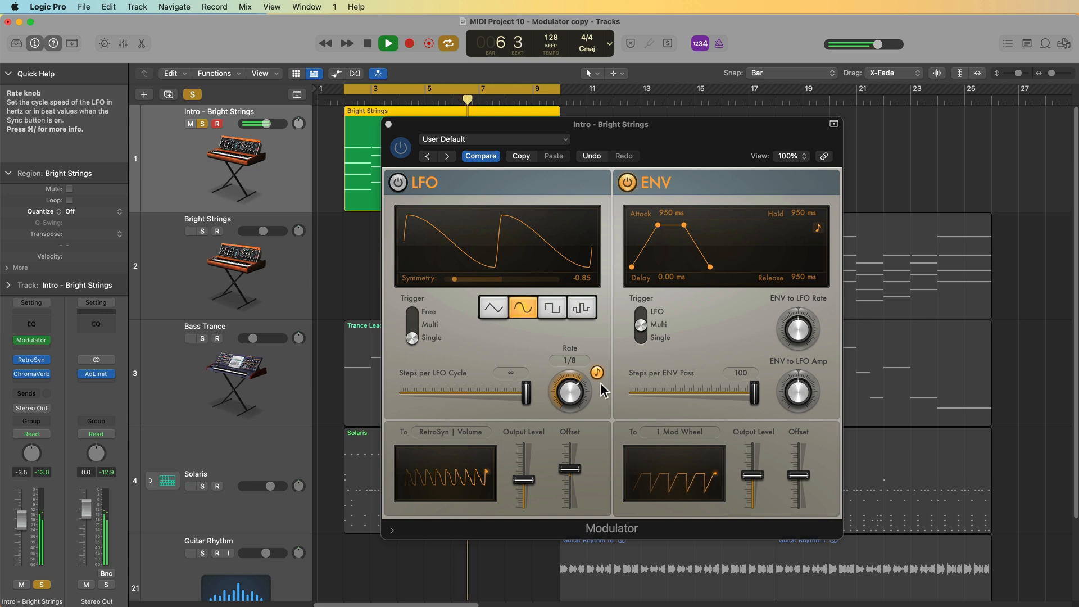
key("space")
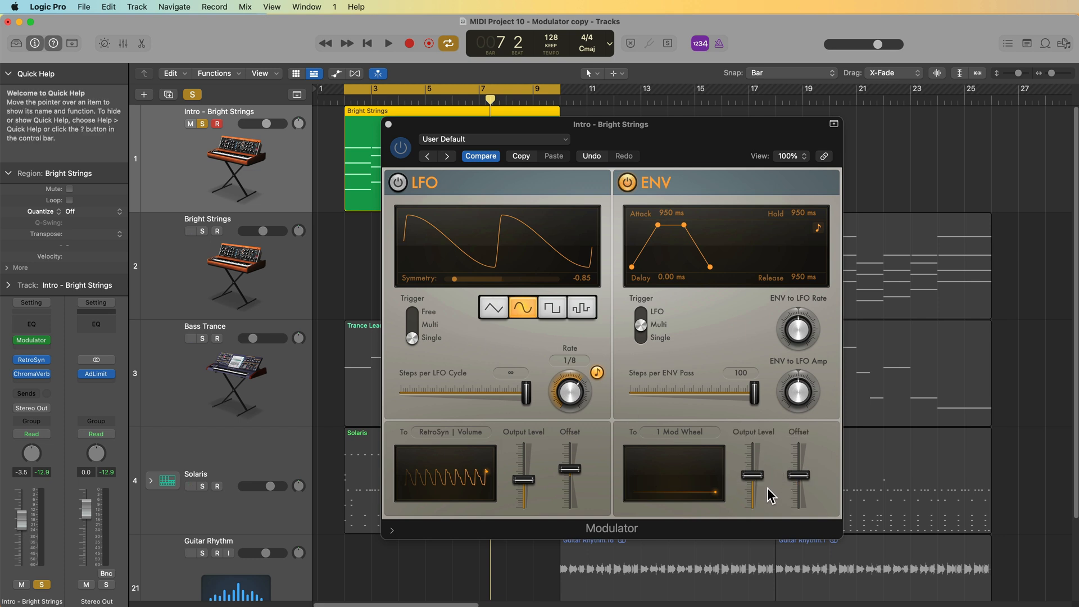
- Raise the envelope's output level and nudge its offset while auditioning the intro
key("space")
left_click_drag(753, 476, 758, 453)
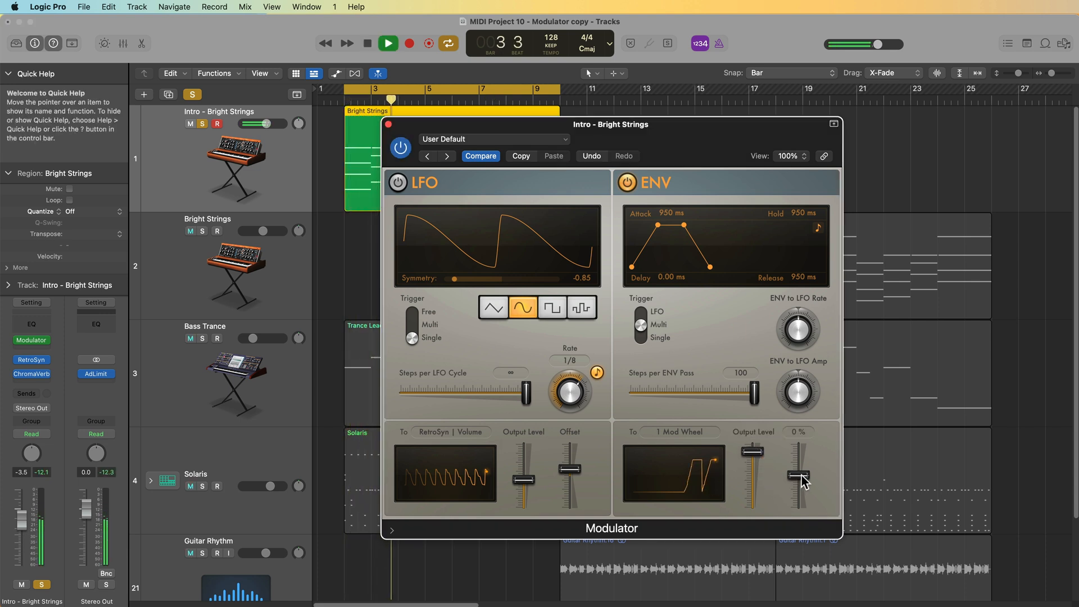
mouse_move(801, 476)
left_mouse_down()
mouse_move(802, 463)
mouse_move(808, 496)
mouse_move(802, 475)
mouse_move(762, 467)
mouse_move(807, 469)
left_mouse_up()
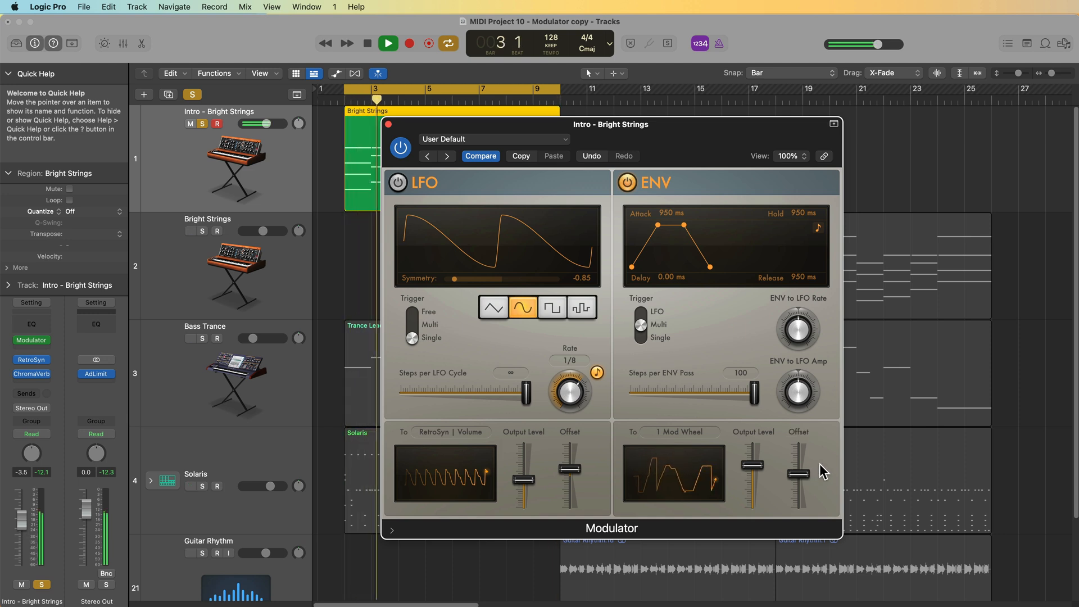
key("space")
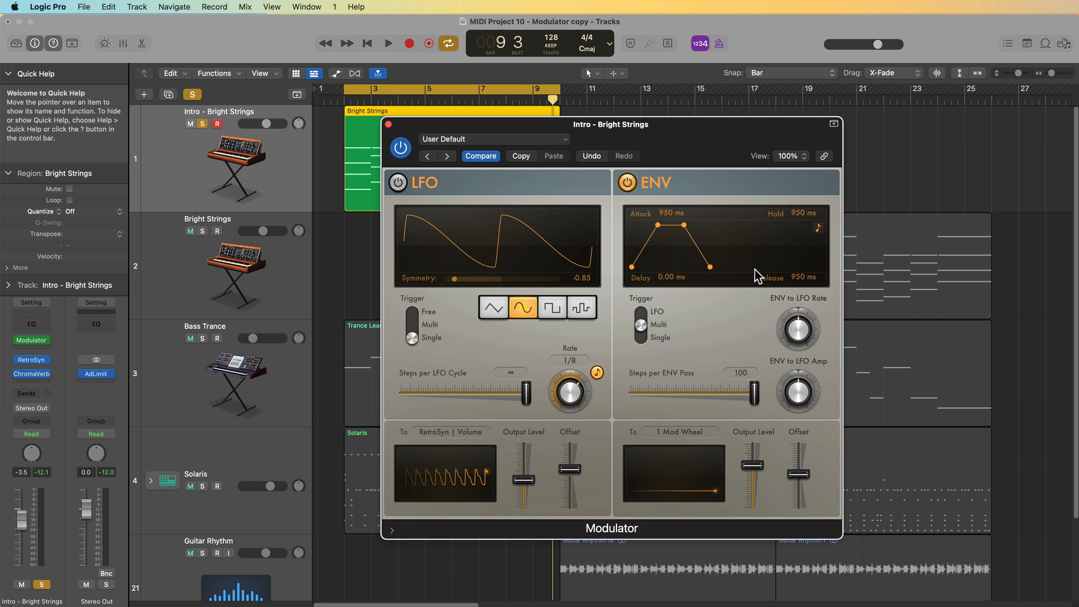
- Shorten the envelope attack to about 78 ms and hold to about 150 ms, then audition the result
left_click_drag(665, 224, 645, 225)
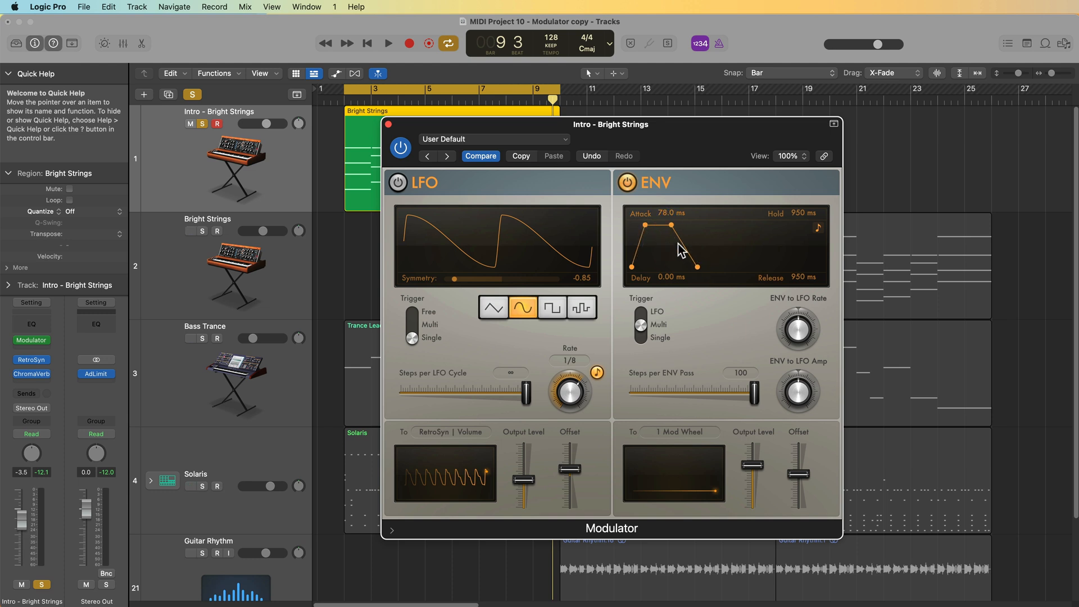
left_click_drag(662, 226, 660, 226)
key("space")
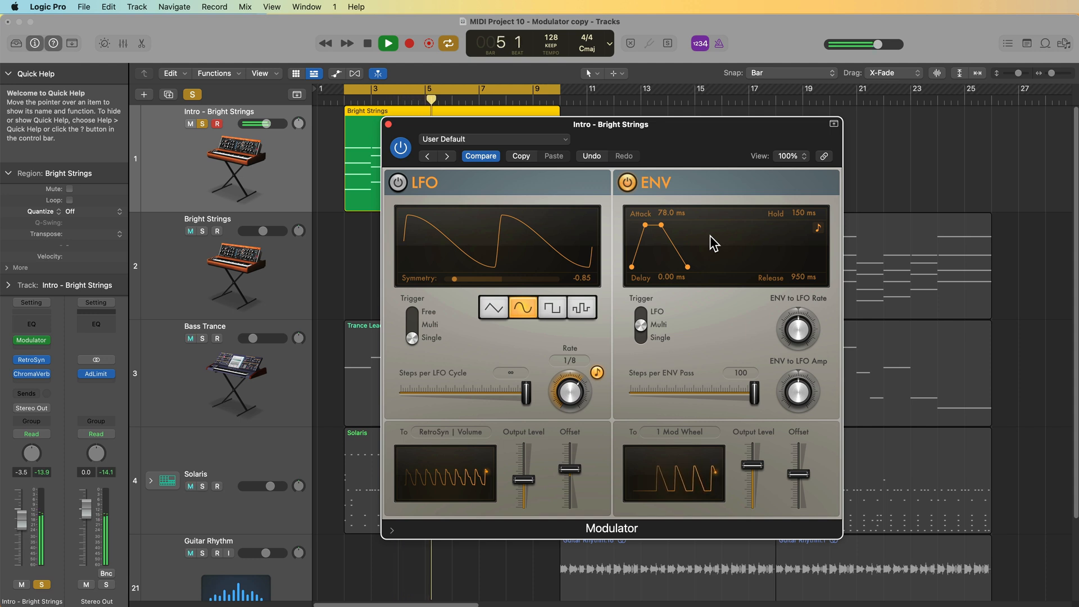
key("space")
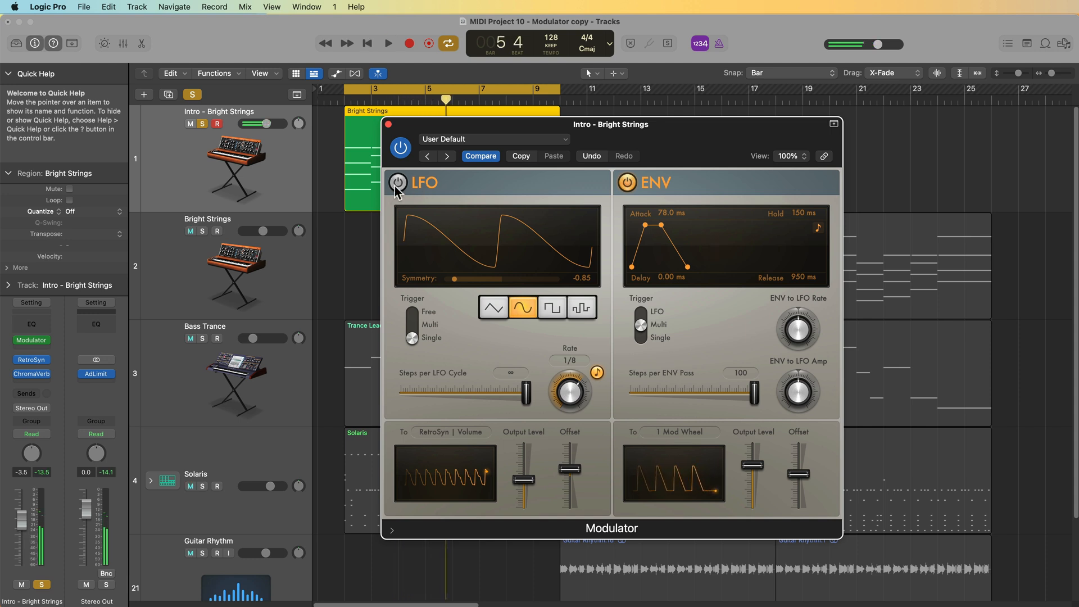
- Set the envelope attack to about 490 ms and delay to about 240 ms, auditioning the change
key("space")
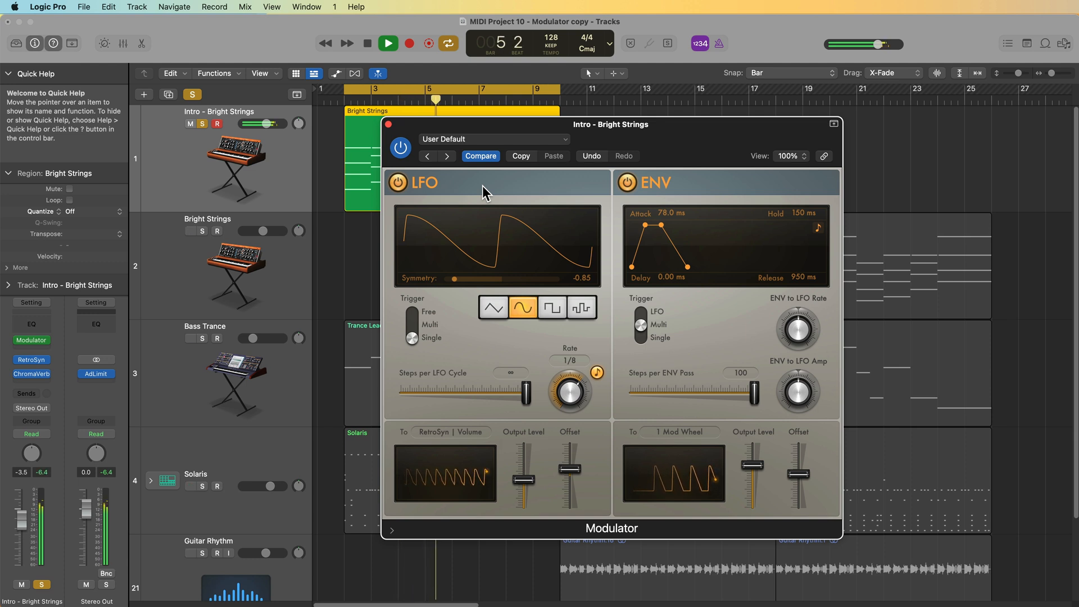
left_click_drag(752, 465, 811, 483)
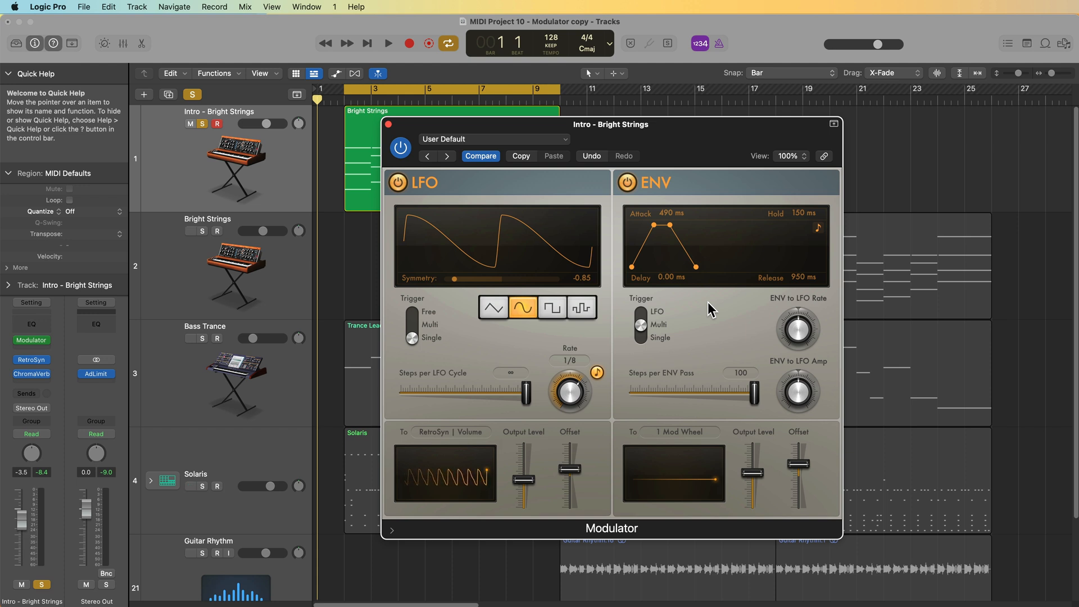
mouse_move(670, 277)
left_mouse_down()
mouse_move(670, 242)
mouse_move(678, 272)
left_mouse_up()
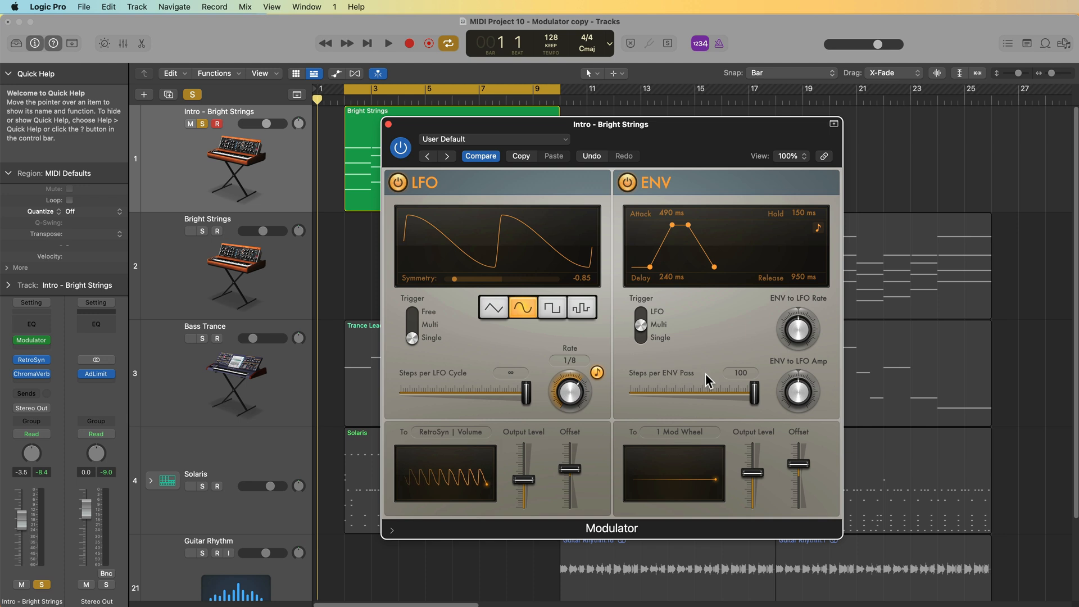
key("space")
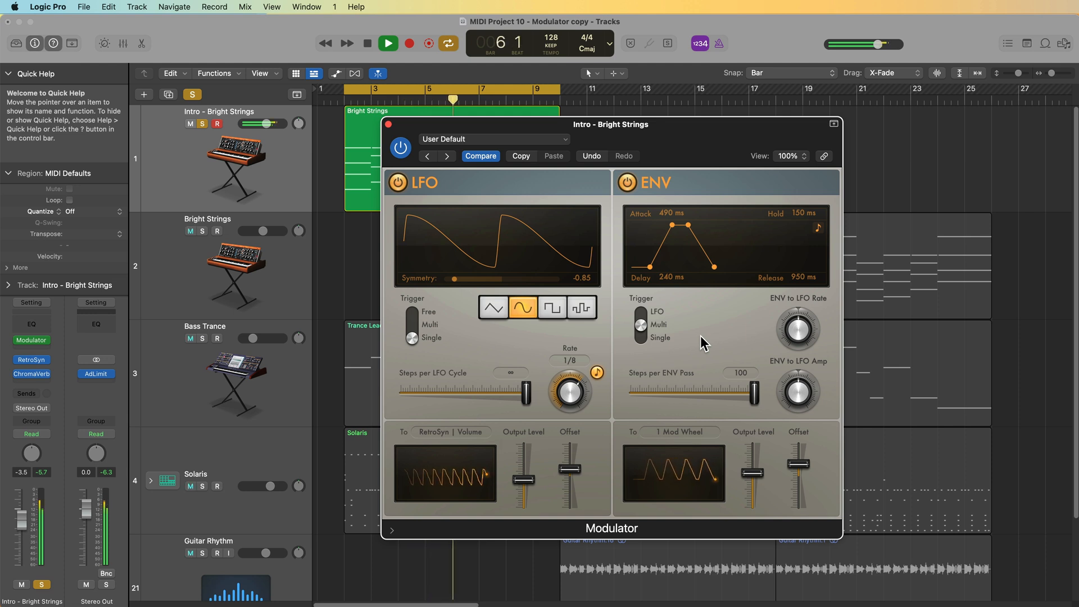
key("space")
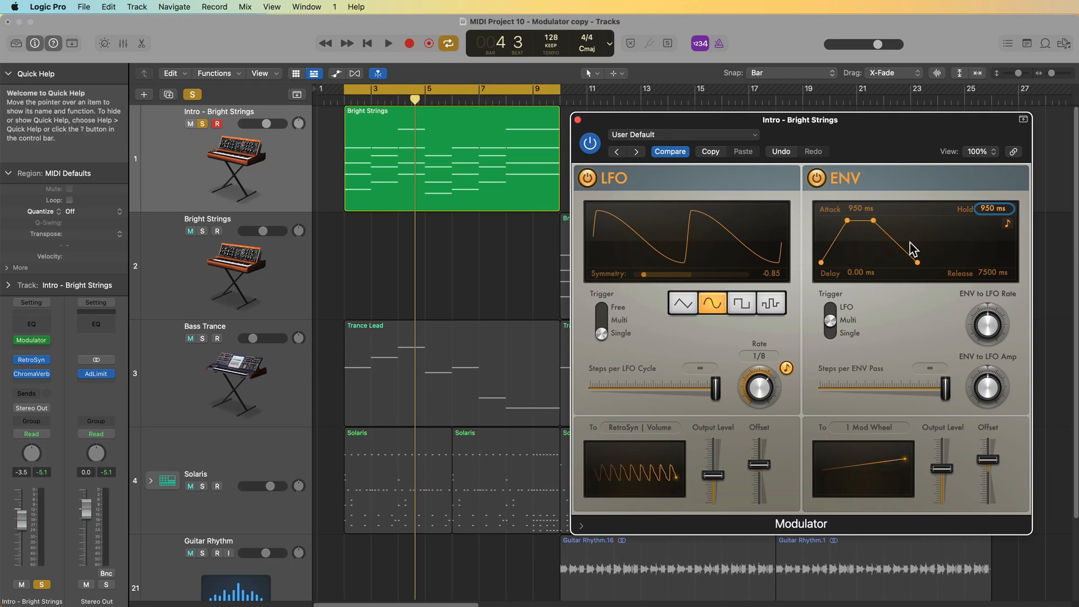
- Sync the envelope to tempo and set attack to 1 bar, hold to 0 and release to 1 bar, then audition
left_click(1007, 224)
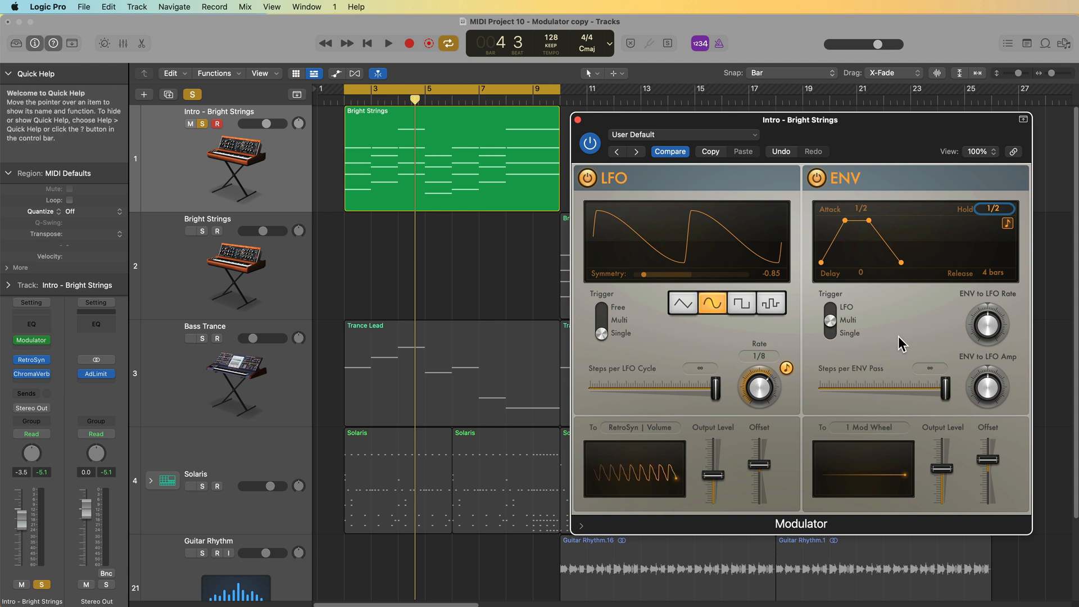
left_click_drag(850, 220, 848, 220)
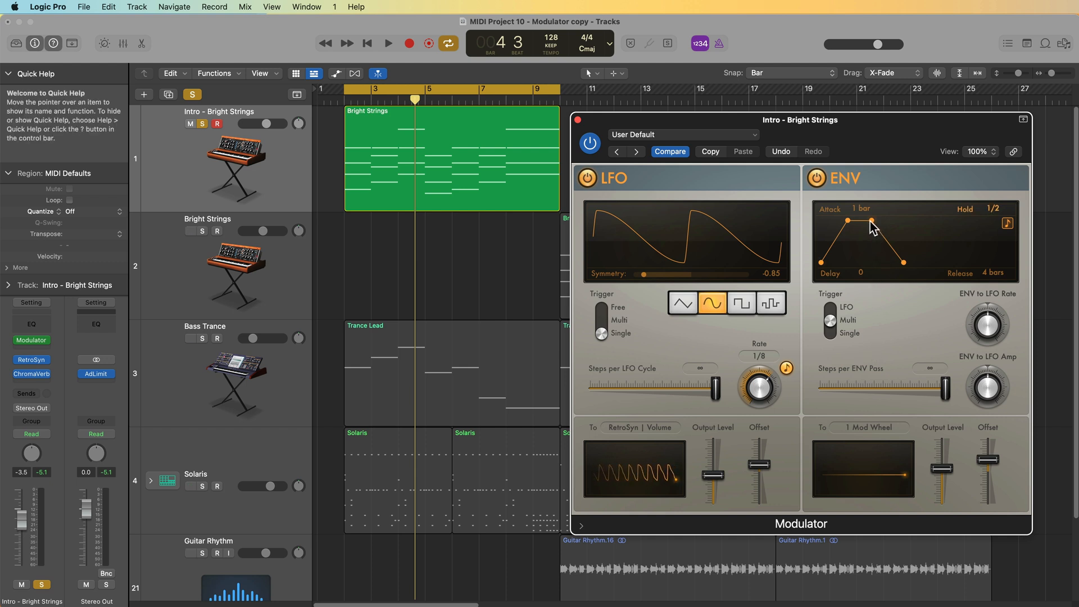
left_click_drag(872, 224, 841, 230)
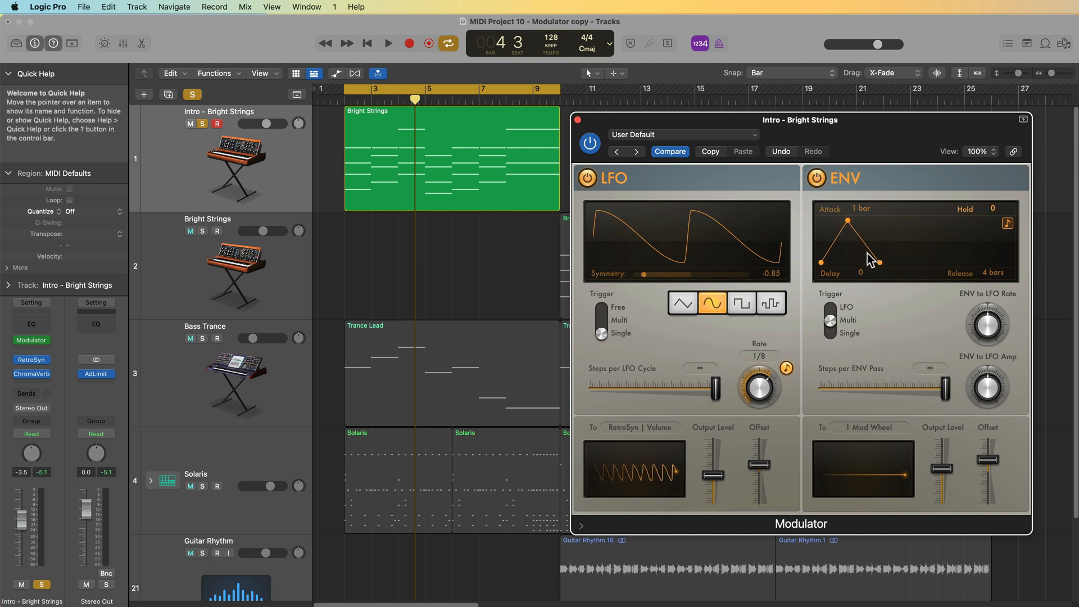
mouse_move(880, 263)
left_mouse_down()
mouse_move(864, 270)
mouse_move(874, 270)
left_mouse_up()
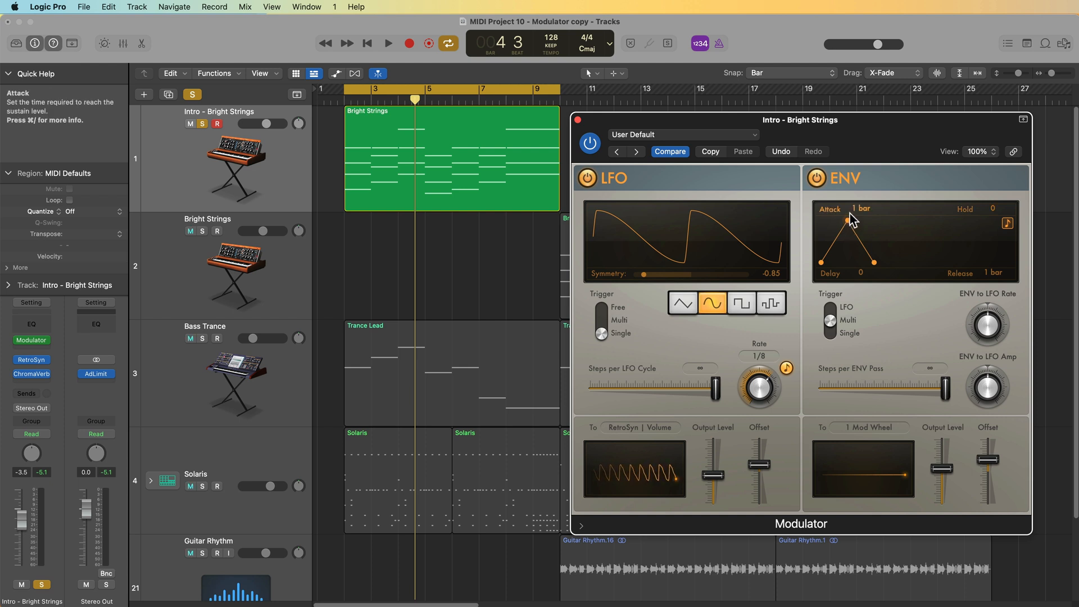
key("space")
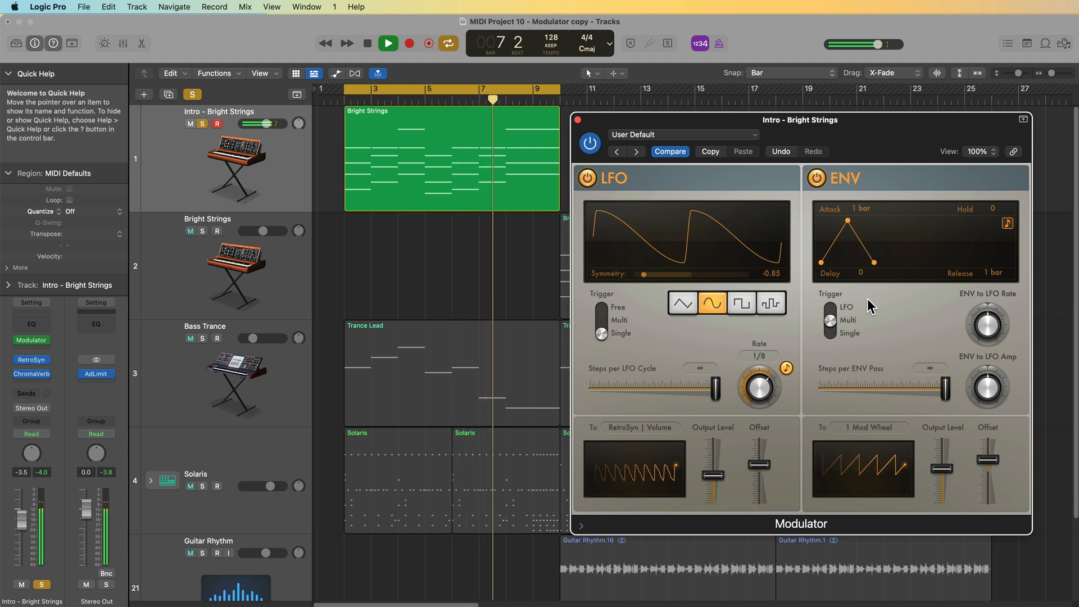
key("space")
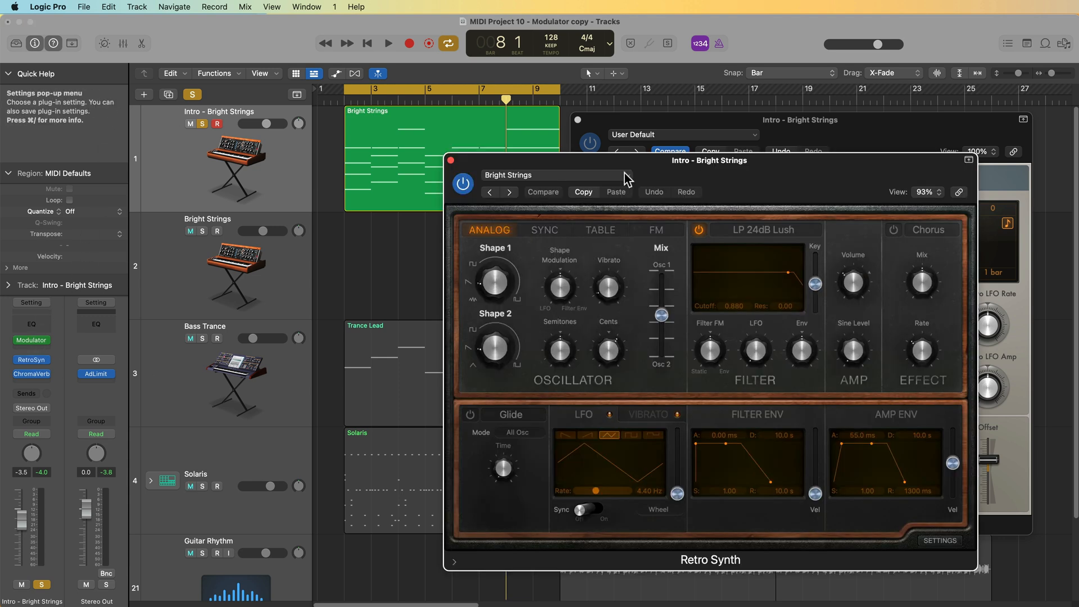
- Open Retro Synth's controller settings and set the Mod Wheel to Filter Cutoff amount to 0.34
left_click_drag(644, 163, 312, 142)
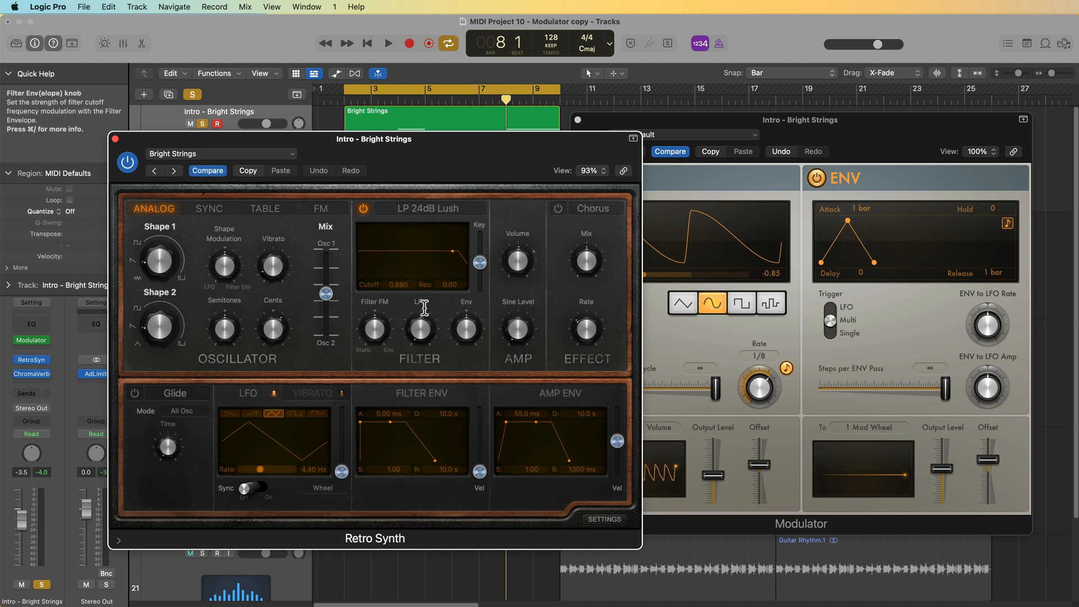
left_click_drag(539, 156, 508, 135)
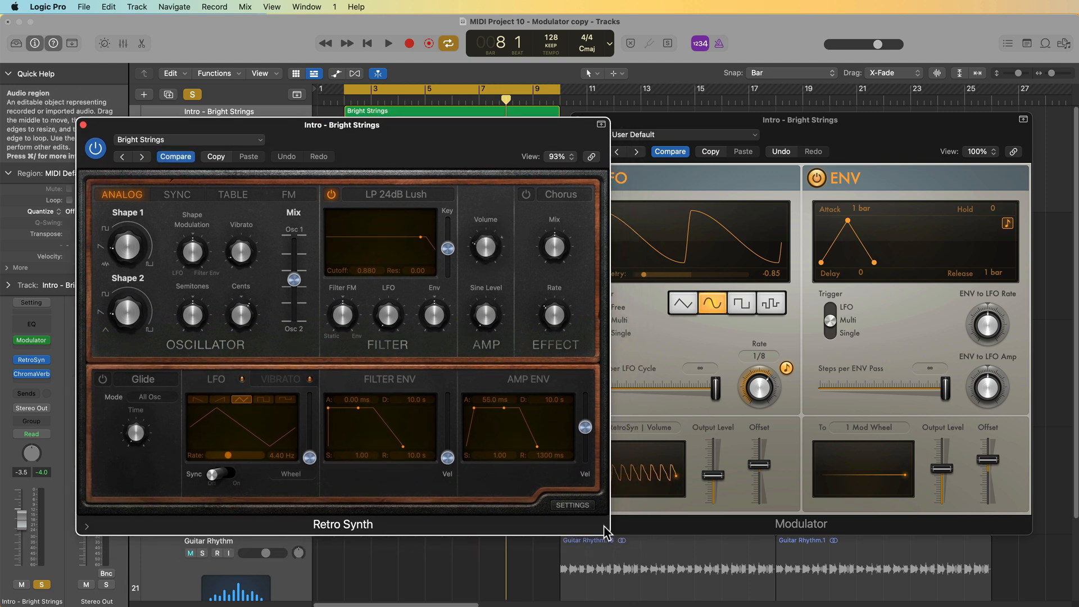
left_click(587, 505)
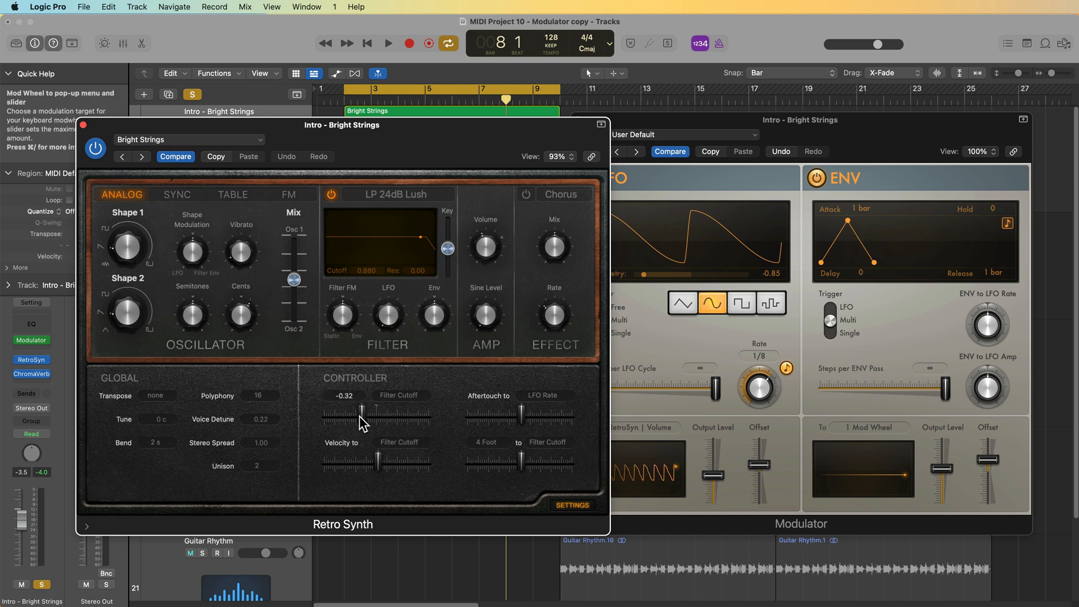
left_click_drag(383, 419, 395, 419)
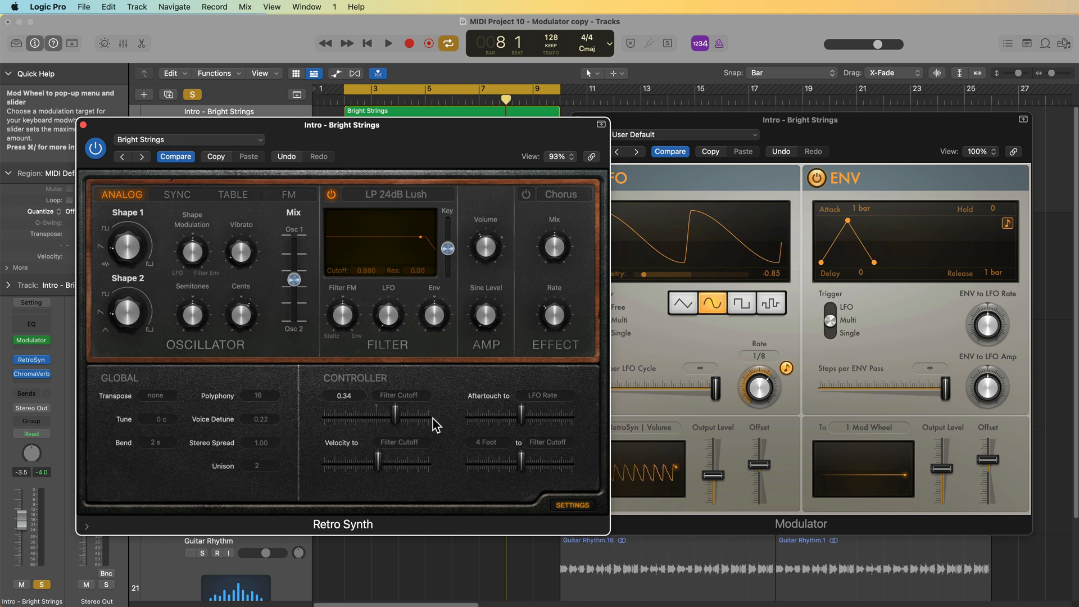
key("Return")
- Raise the Retro Synth filter cutoff to about 0.386 while playing back the intro
key("space")
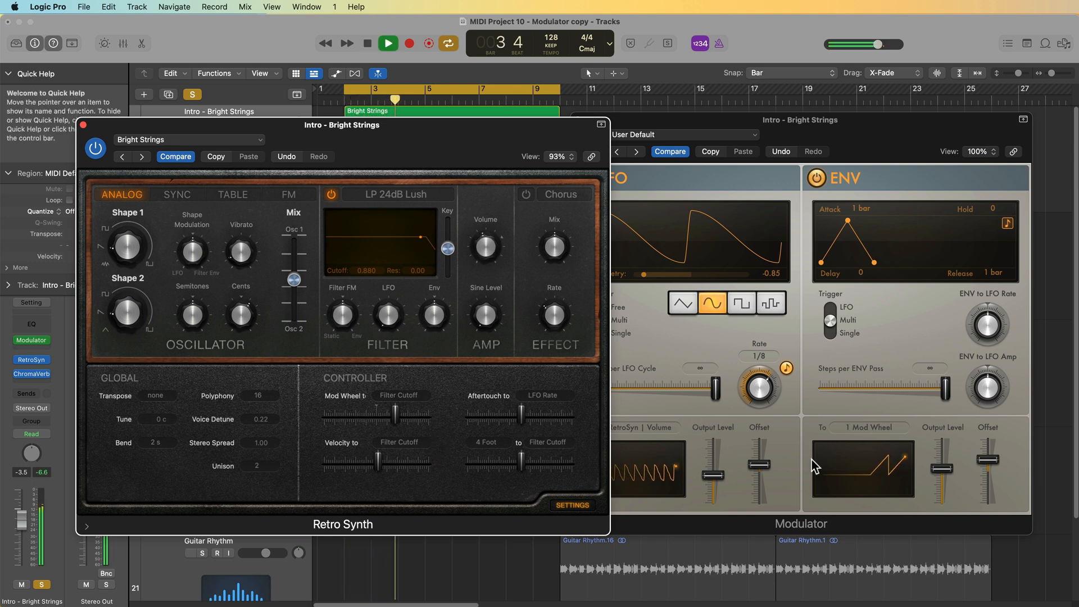
key("space")
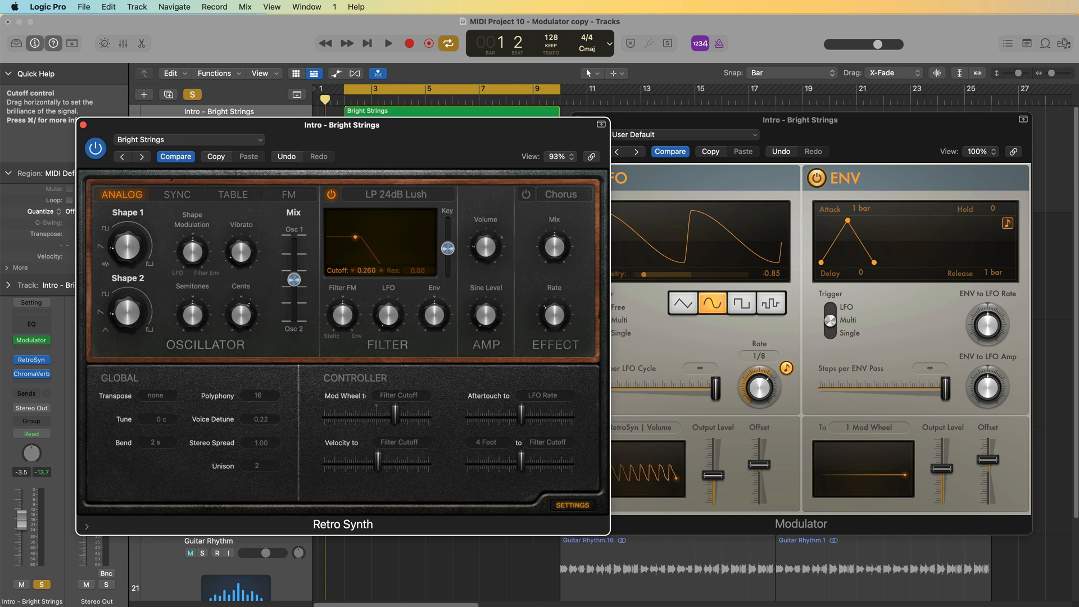
key("space")
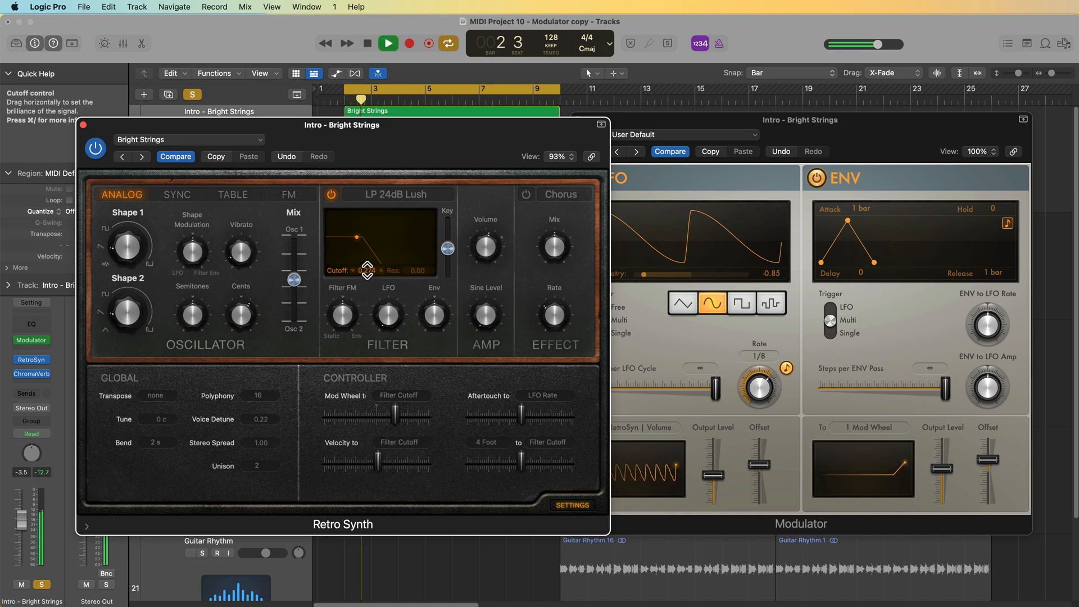
left_click_drag(366, 270, 366, 257)
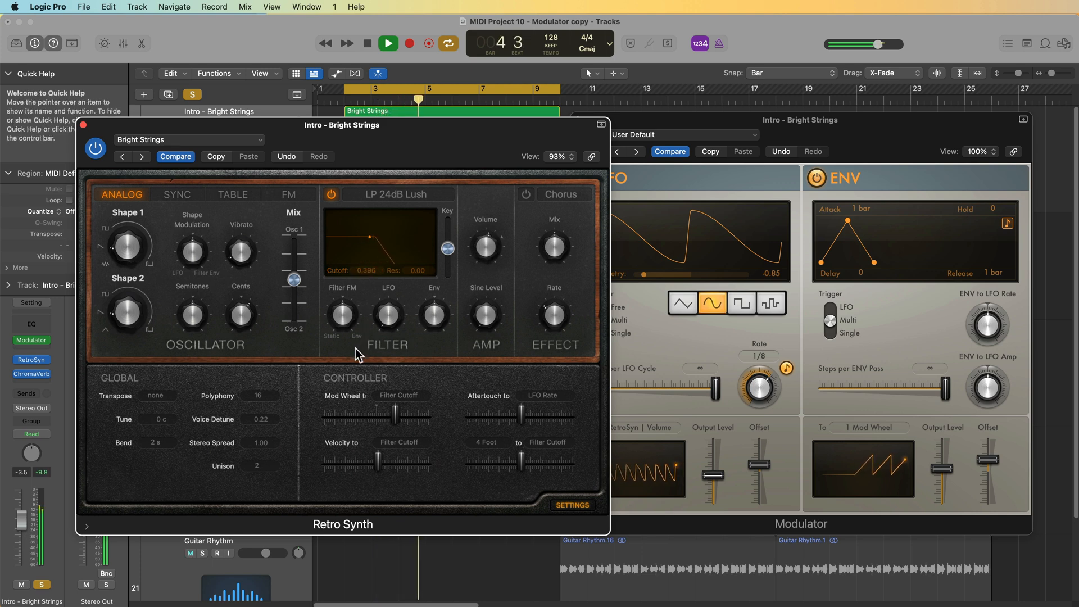
mouse_move(418, 270)
left_mouse_down()
mouse_move(418, 257)
mouse_move(367, 267)
mouse_move(418, 274)
left_mouse_up()
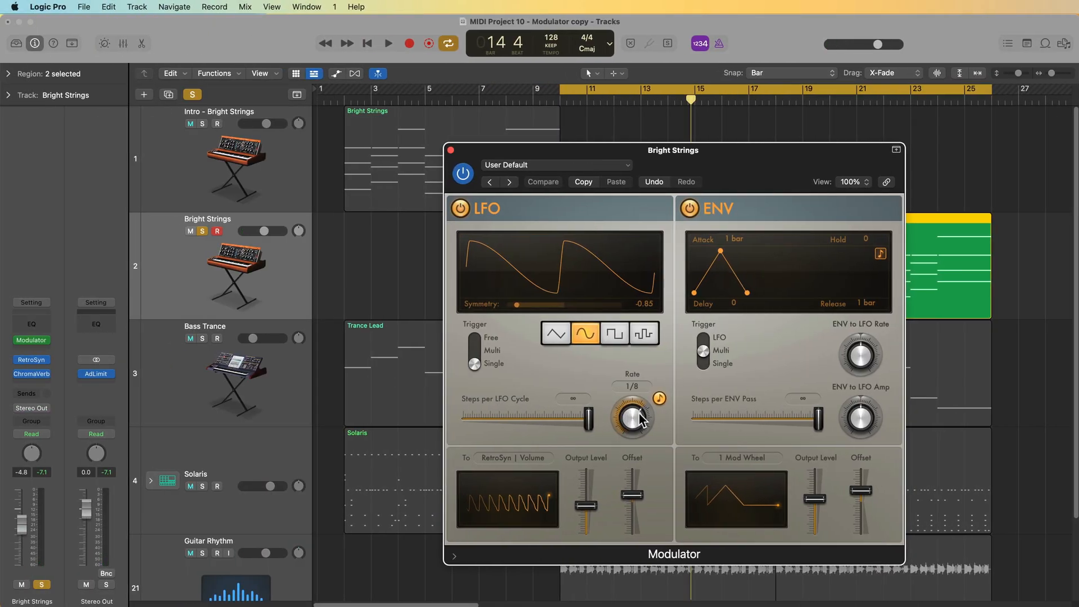
- Set the LFO rate on the Bright Strings track's Modulator to 1/16d
left_click_drag(646, 426, 645, 418)
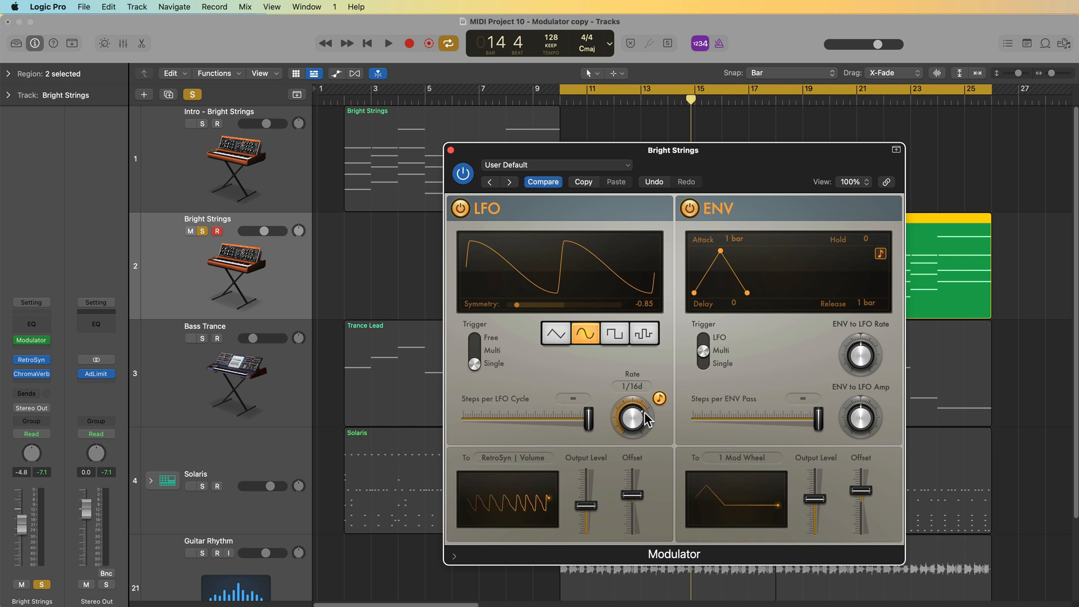
- Audition the LFO, then insert a stereo Compressor plug-in on the Bright Strings channel below ChromaVerb
key("space")
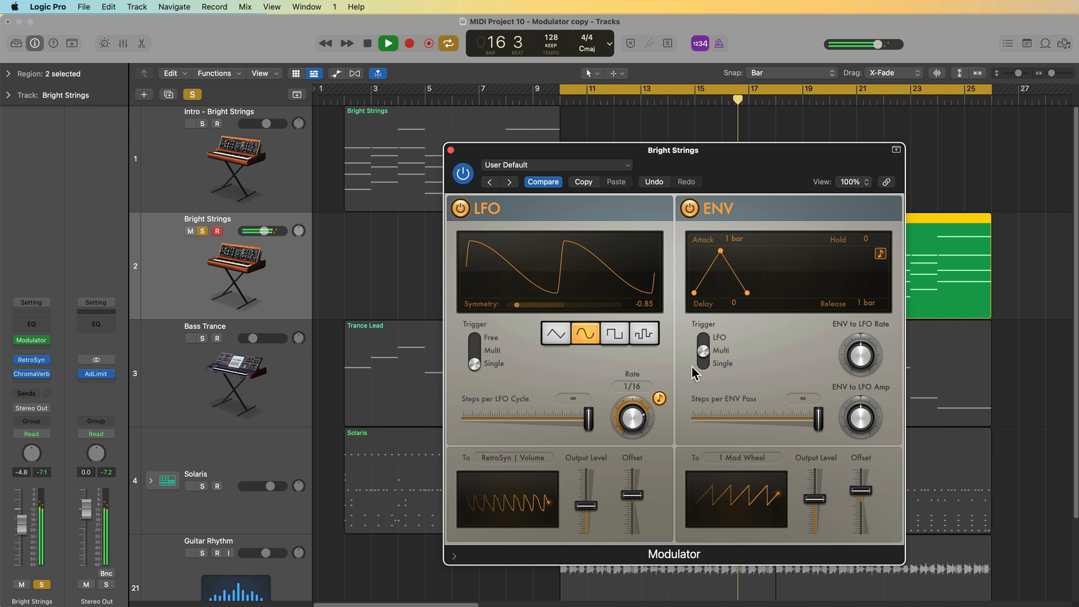
key("space")
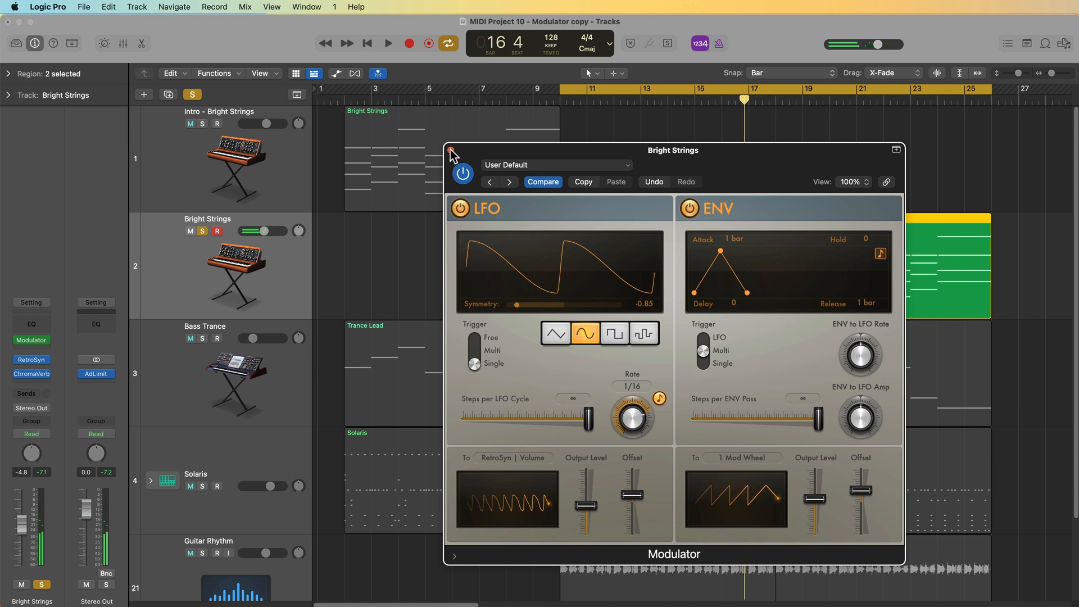
left_click(726, 126)
left_click_drag(716, 151, 844, 117)
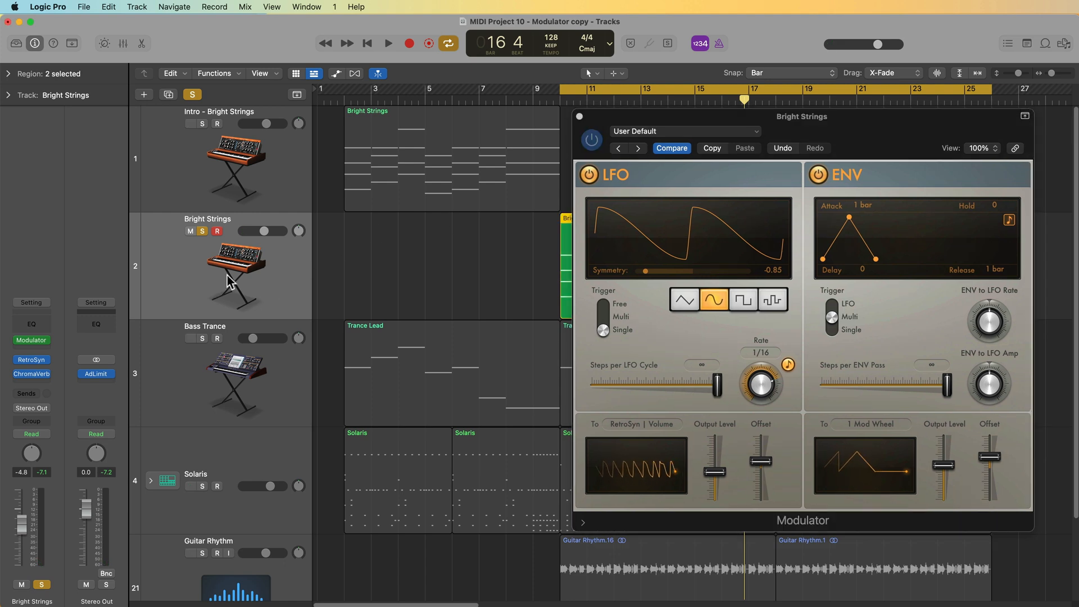
left_click(31, 385)
mouse_move(125, 499)
mouse_move(163, 510)
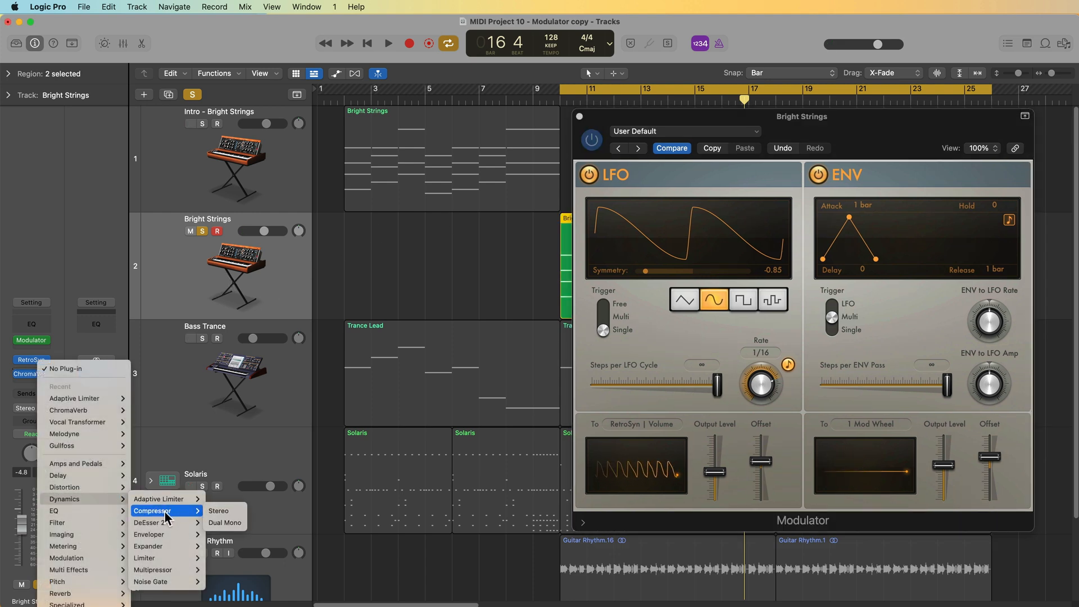
left_click(223, 512)
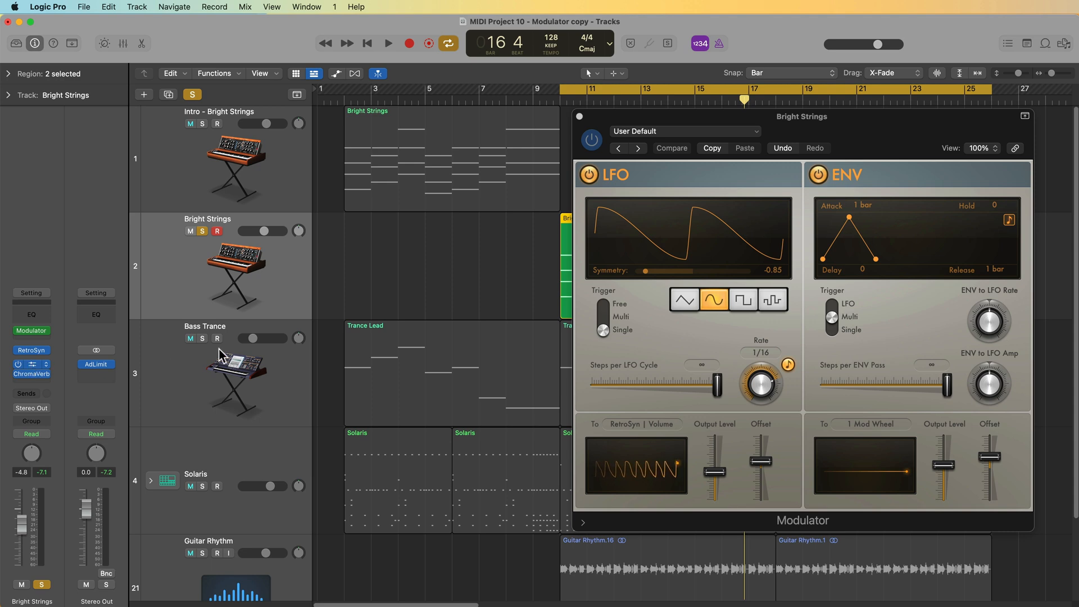
- Set the Compressor's side chain source to Kick 1 - Solaris (Inst 3) and turn Auto Gain off
left_click_drag(626, 167, 298, 162)
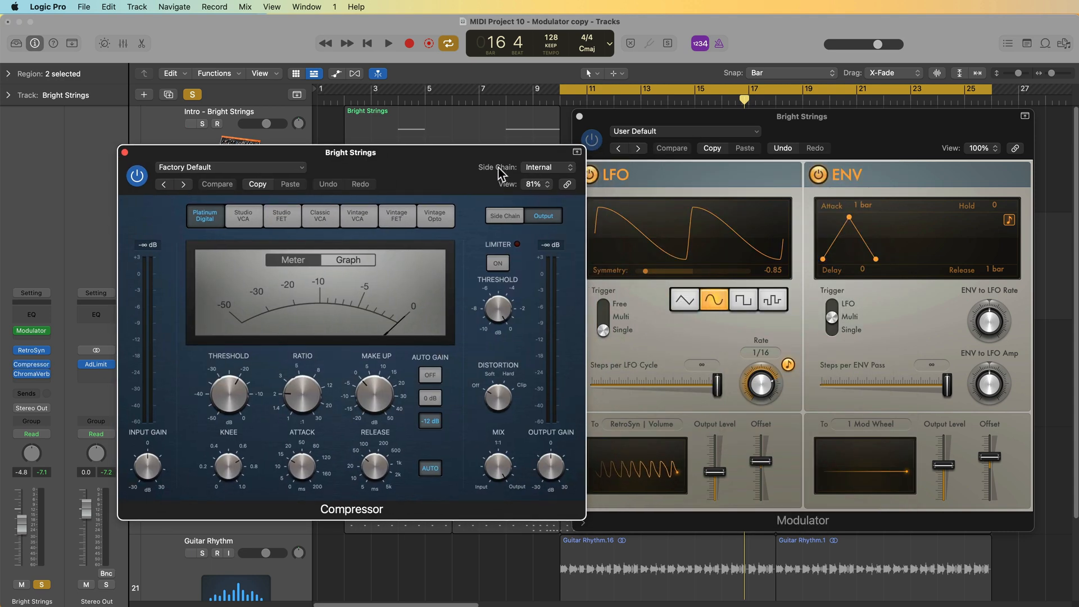
left_click(552, 166)
mouse_move(547, 217)
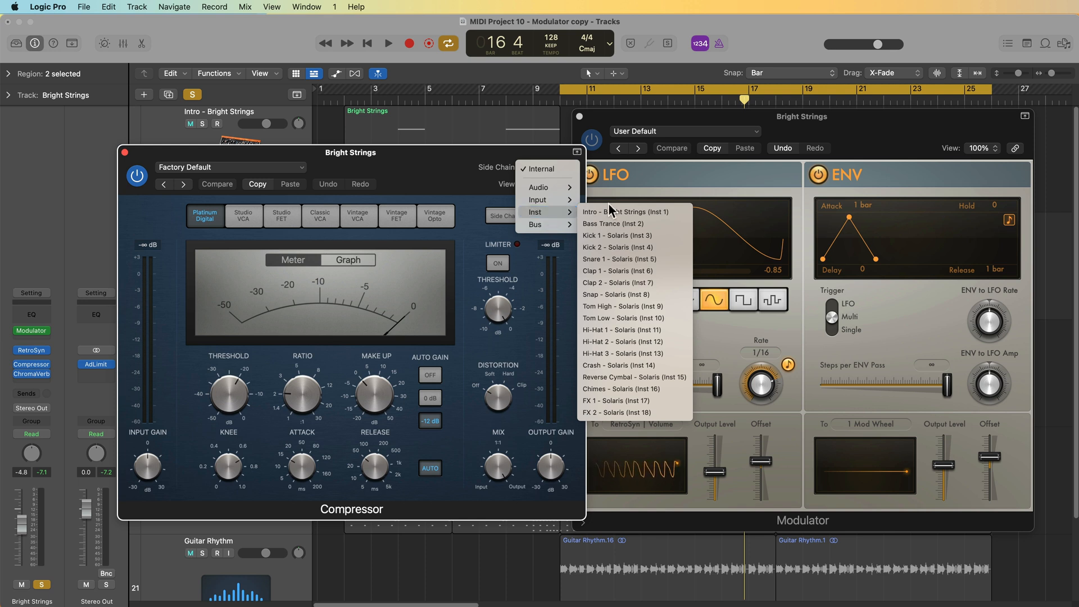
left_click(613, 236)
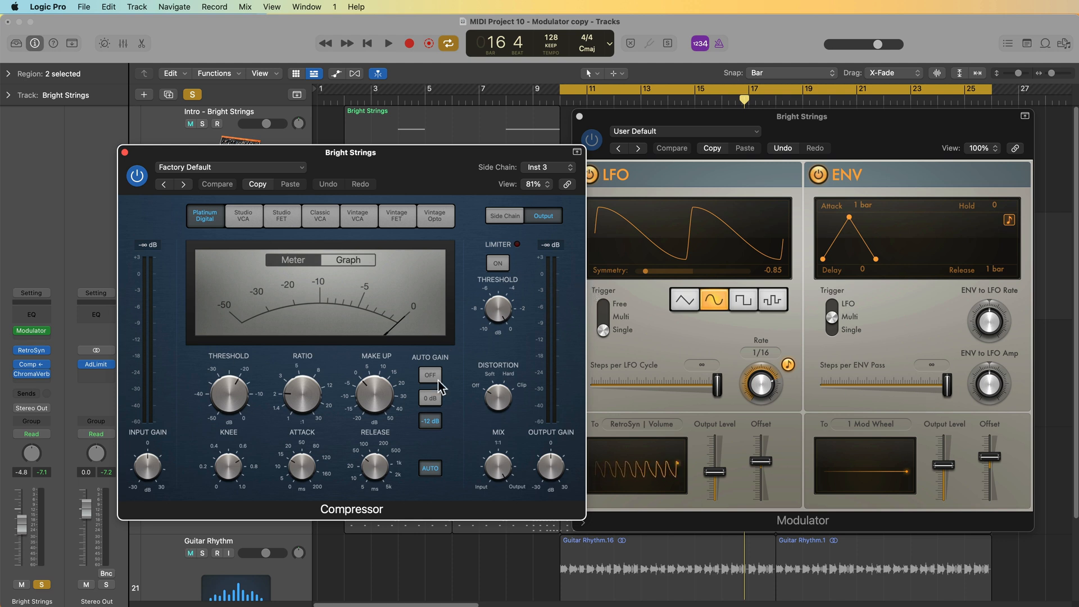
left_click(429, 374)
- While playing back, set the Compressor's side chain detection to Peak and raise the ratio to 7.7:1
key("space")
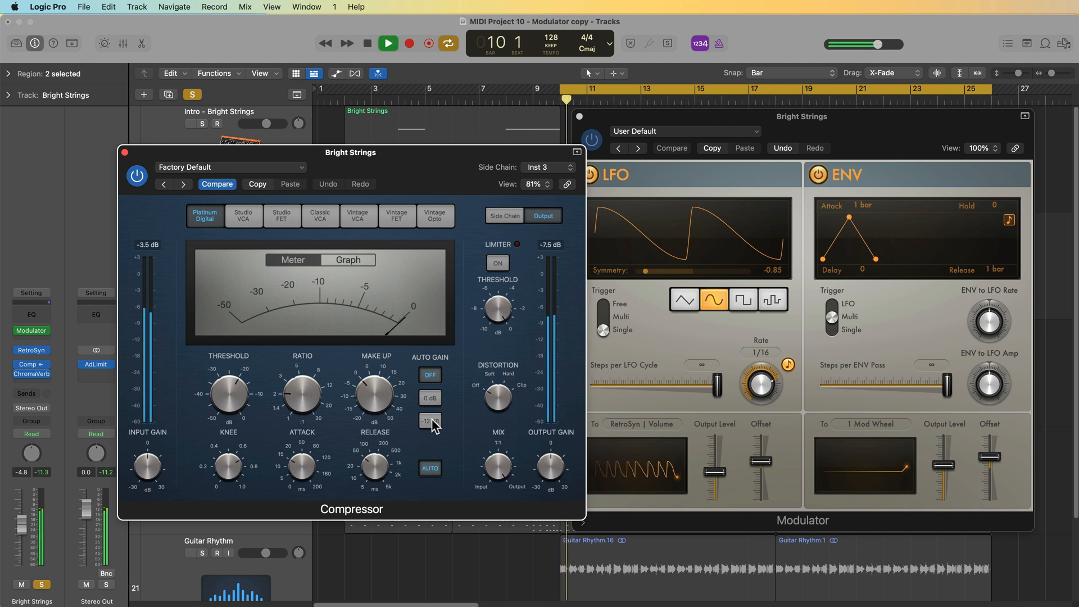
left_click(505, 217)
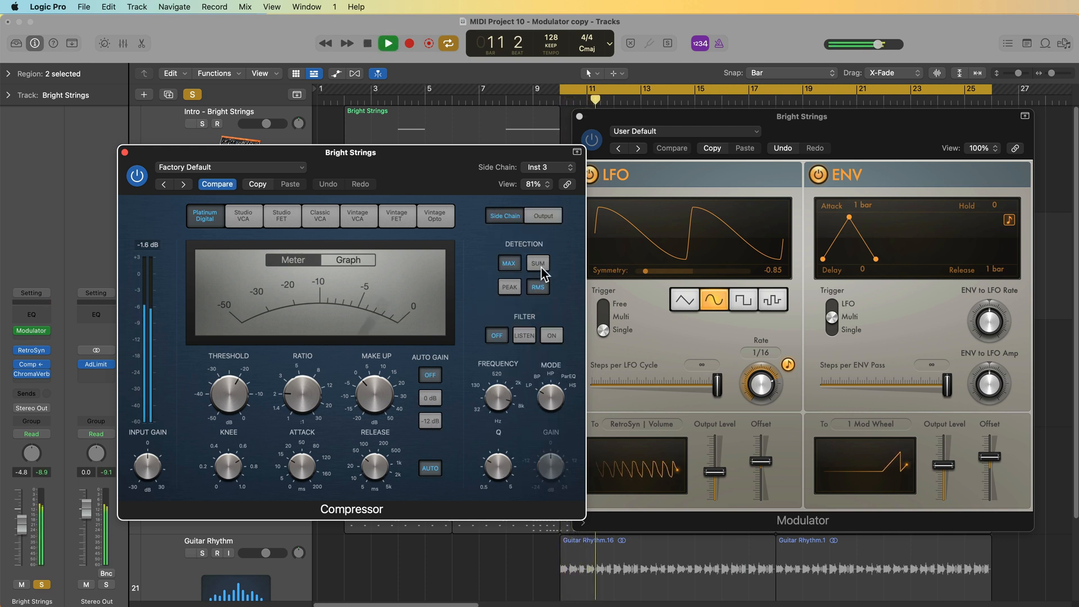
left_click(509, 287)
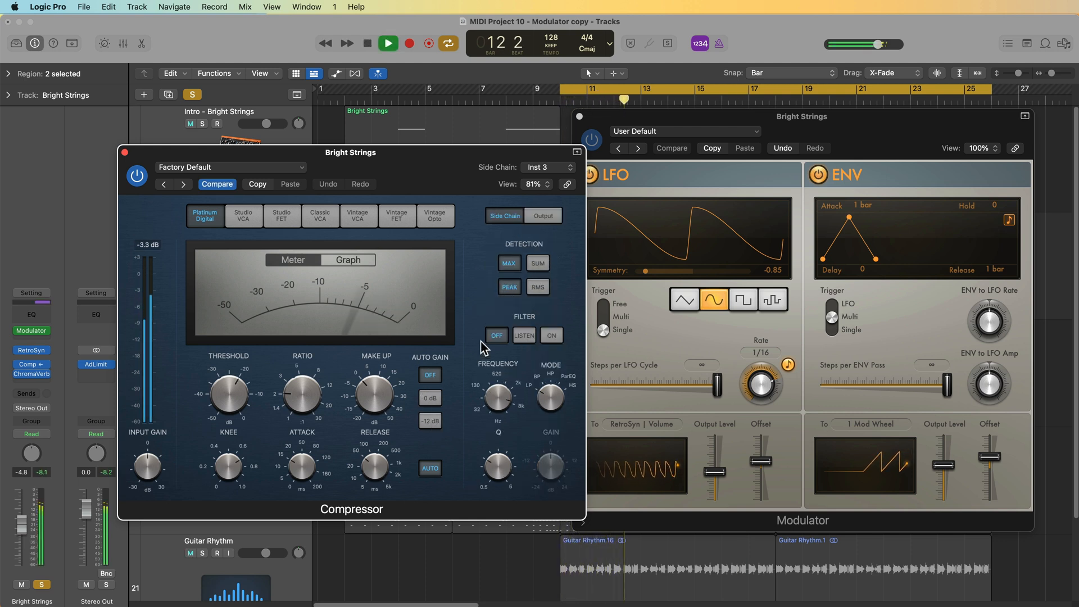
mouse_move(313, 363)
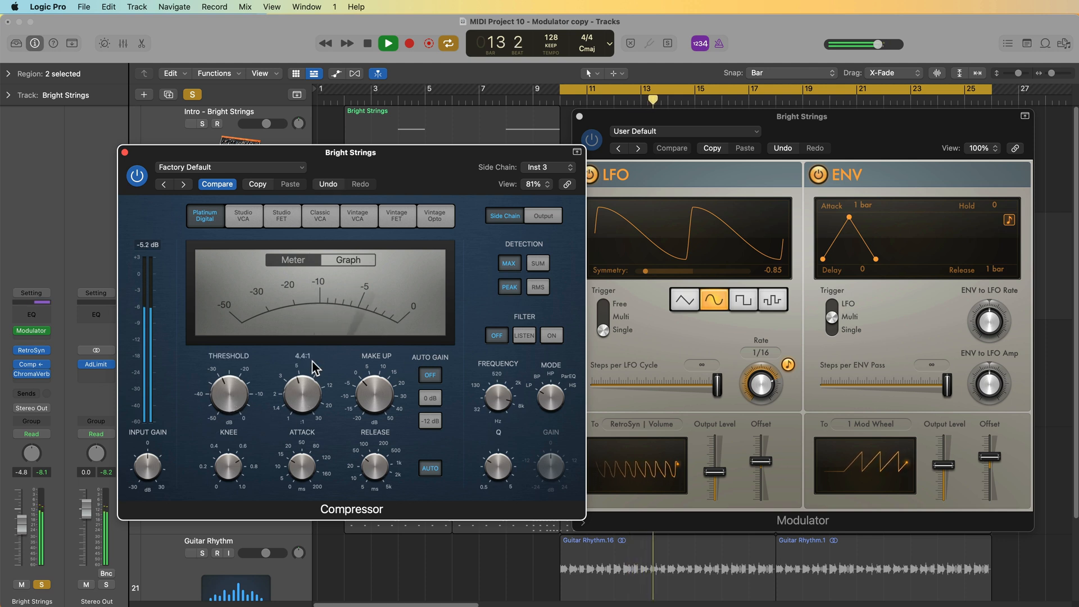
left_click_drag(309, 395, 310, 392)
mouse_move(239, 397)
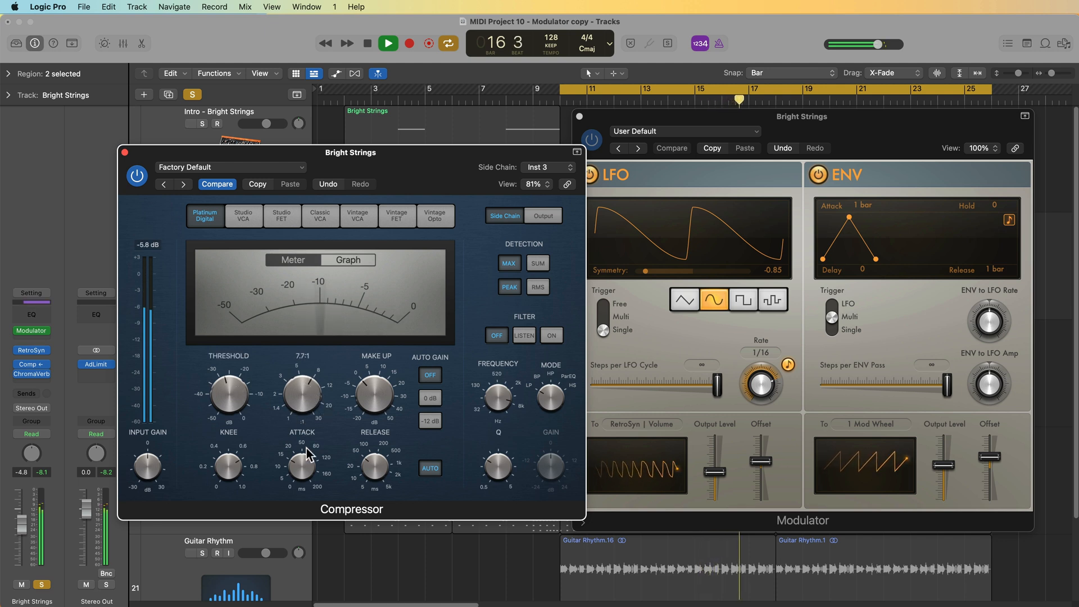
mouse_move(392, 464)
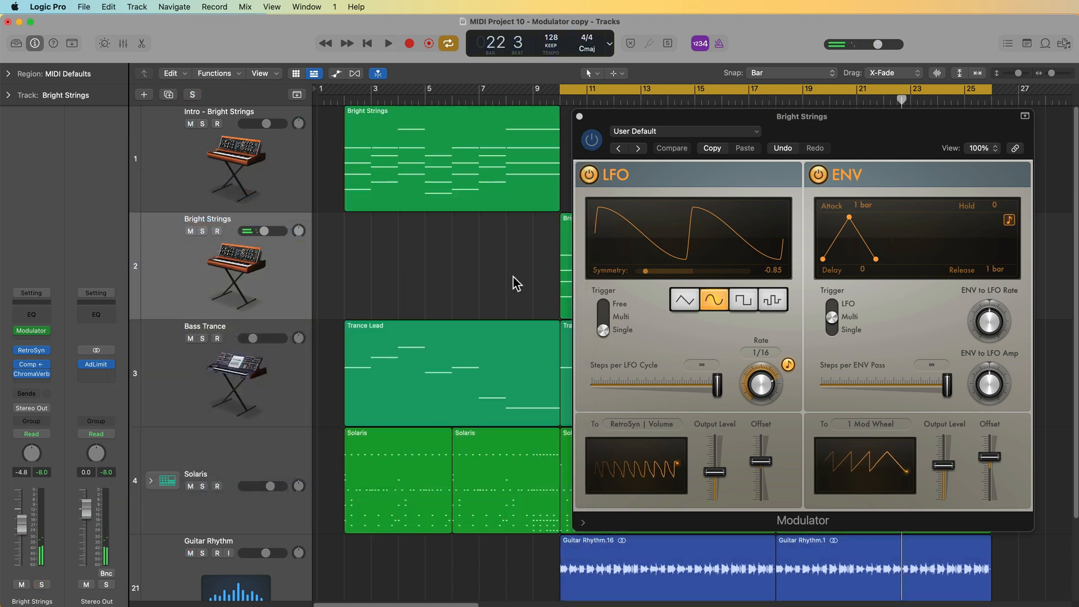
key("space")
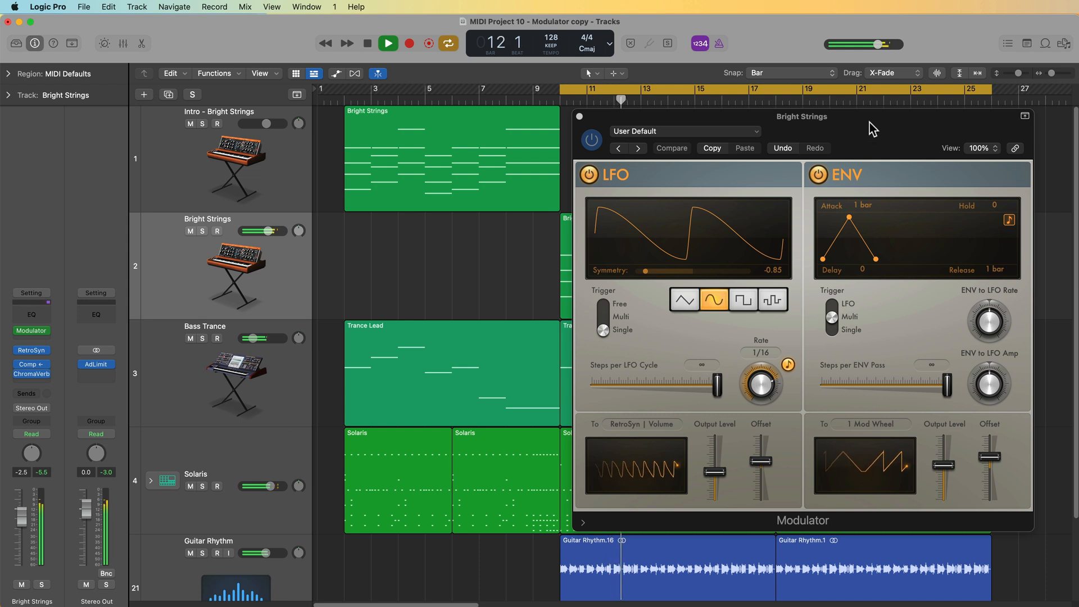
- Open Retro Synth's controller settings on Bright Strings and set the Mod Wheel to Filter Cutoff amount to 0.26
left_click_drag(896, 127, 783, 136)
left_click_drag(835, 472, 835, 477)
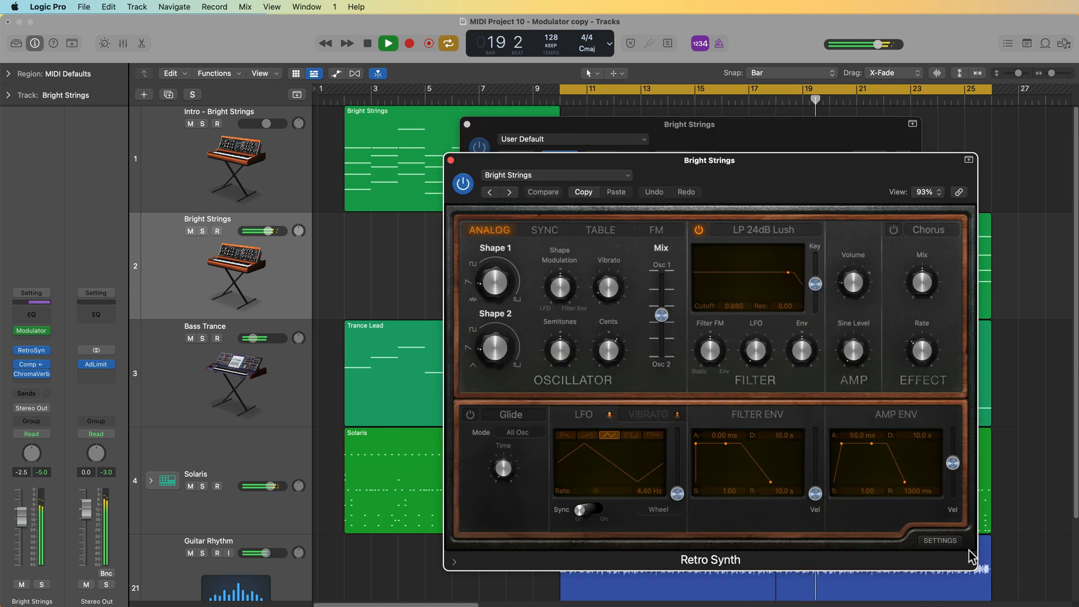
left_click(940, 540)
left_click_drag(832, 162, 489, 102)
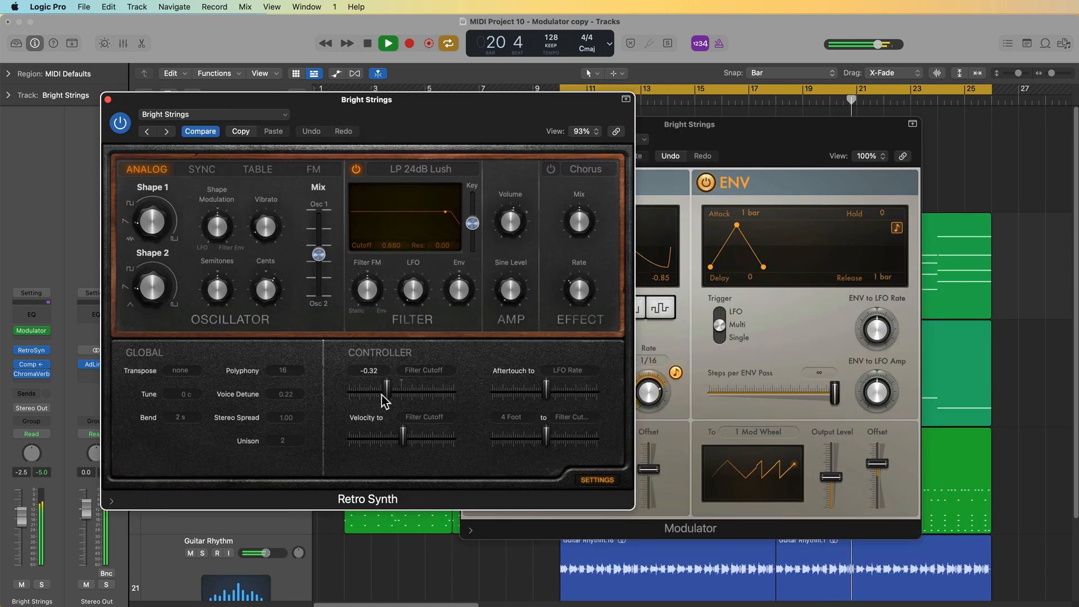
left_click_drag(383, 393, 421, 382)
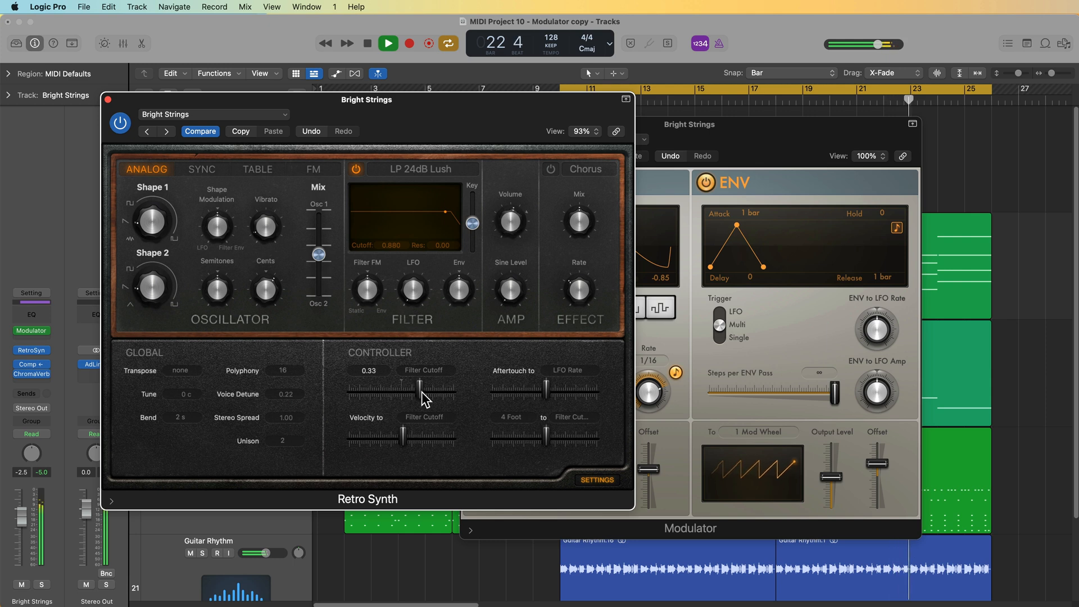
left_click_drag(421, 393, 418, 397)
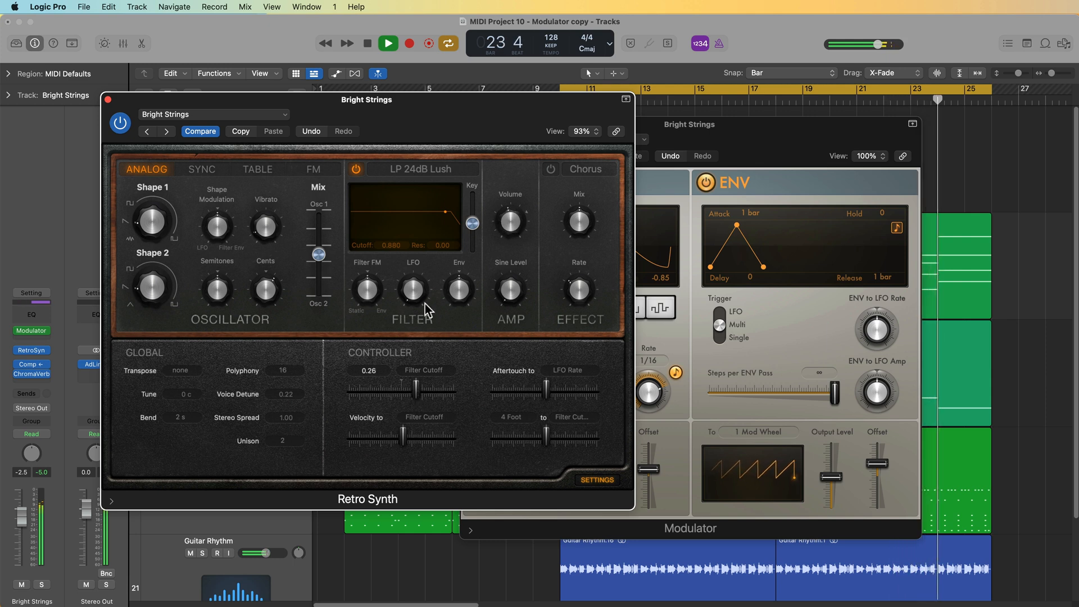
- Set the Retro Synth filter cutoff to about 0.528, then solo the Bright Strings track and stop playback
left_click_drag(428, 221, 403, 224)
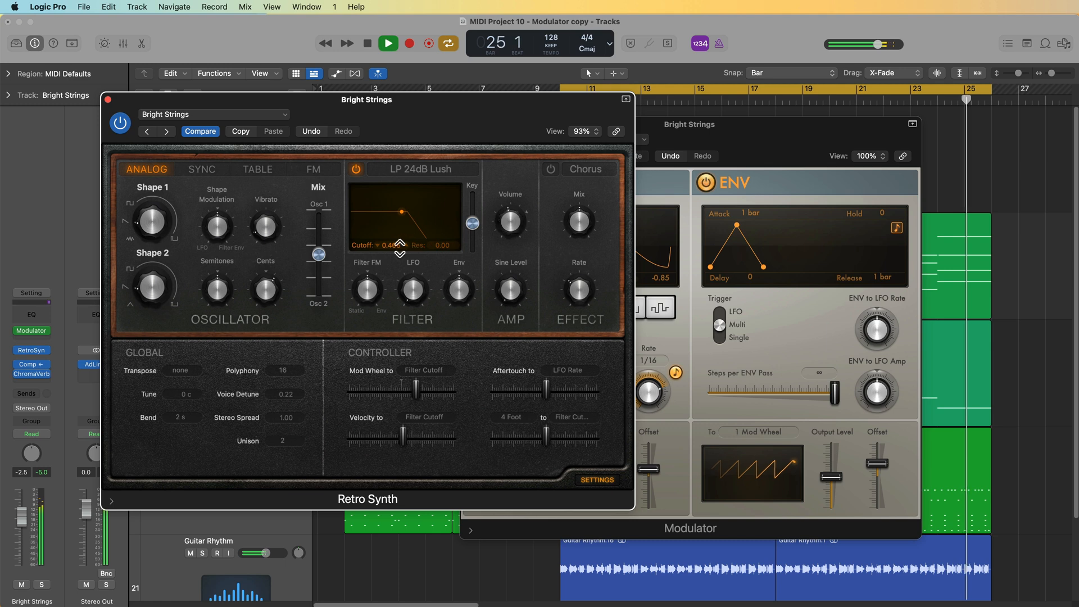
left_click_drag(417, 389, 420, 389)
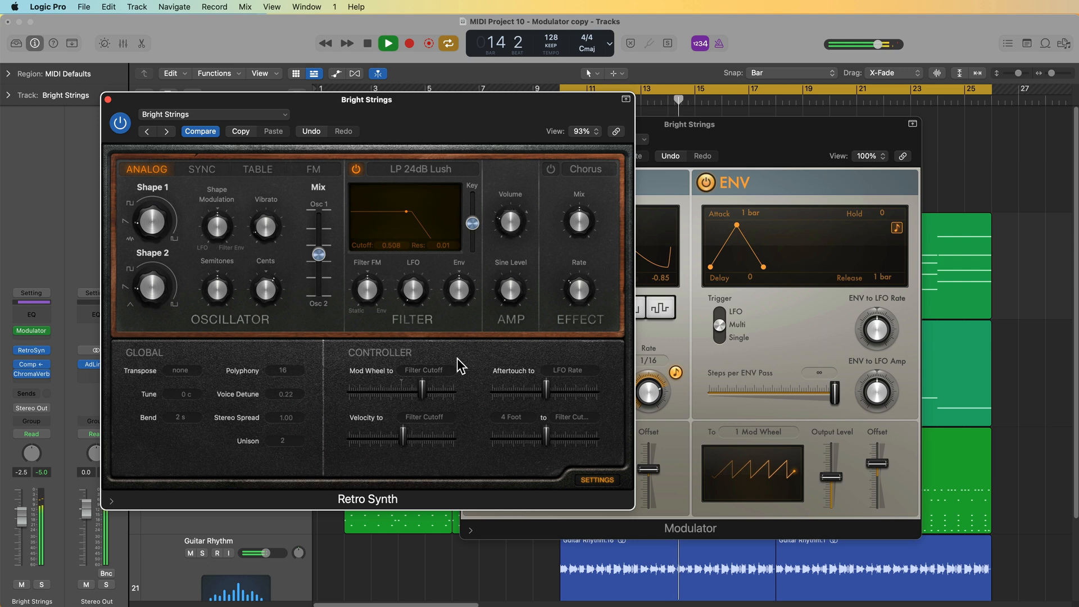
key("s")
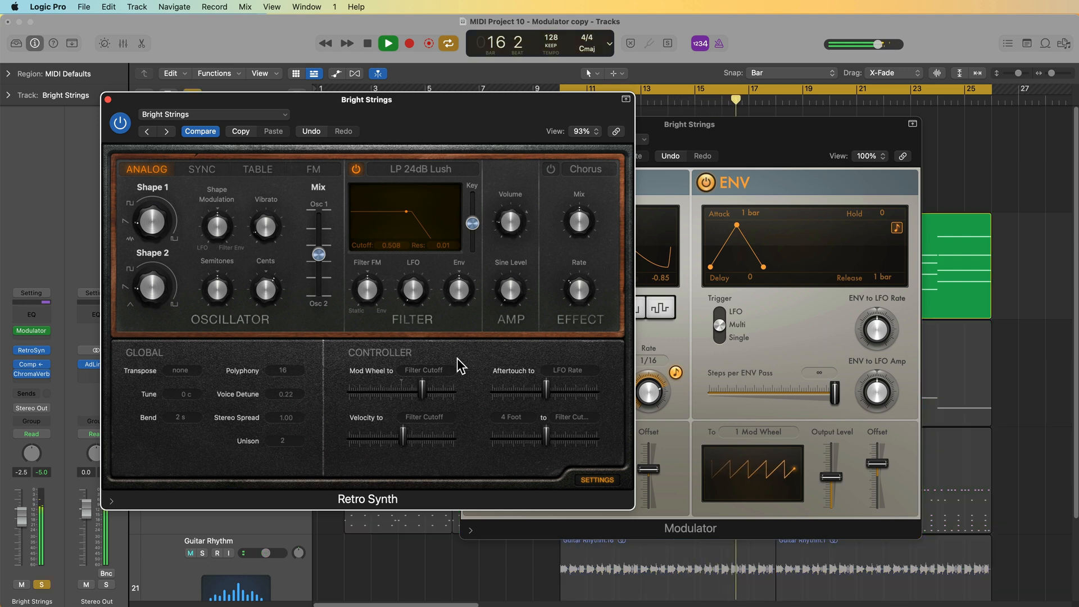
key("space")
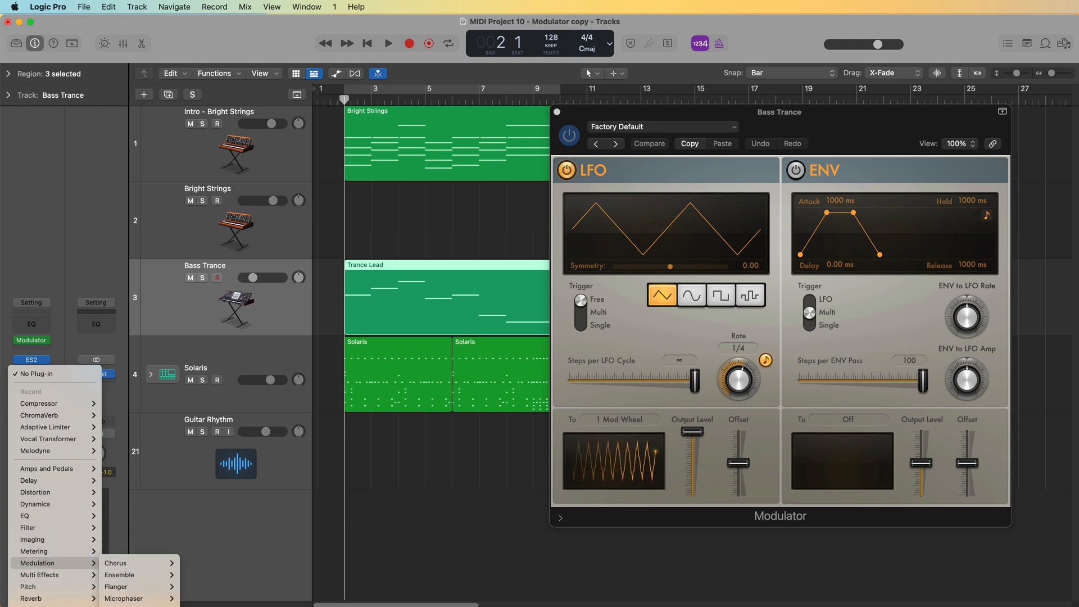
- Insert a Tremolo plug-in on the Bass Trance channel, raising its fader to about -5.3 dB and soloing it
left_click(191, 606)
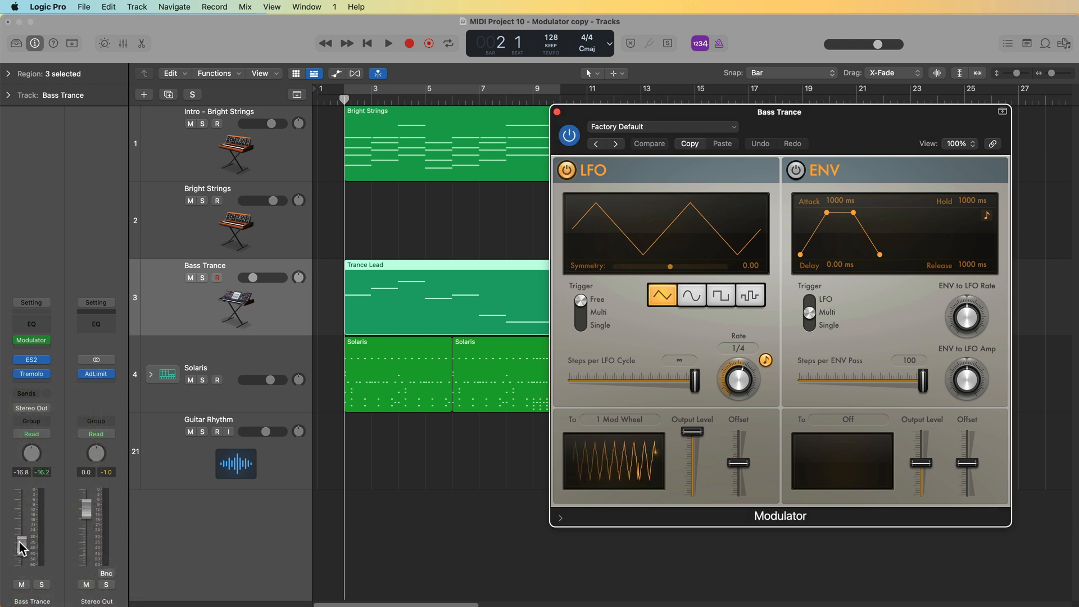
left_click_drag(22, 533, 22, 526)
key("s")
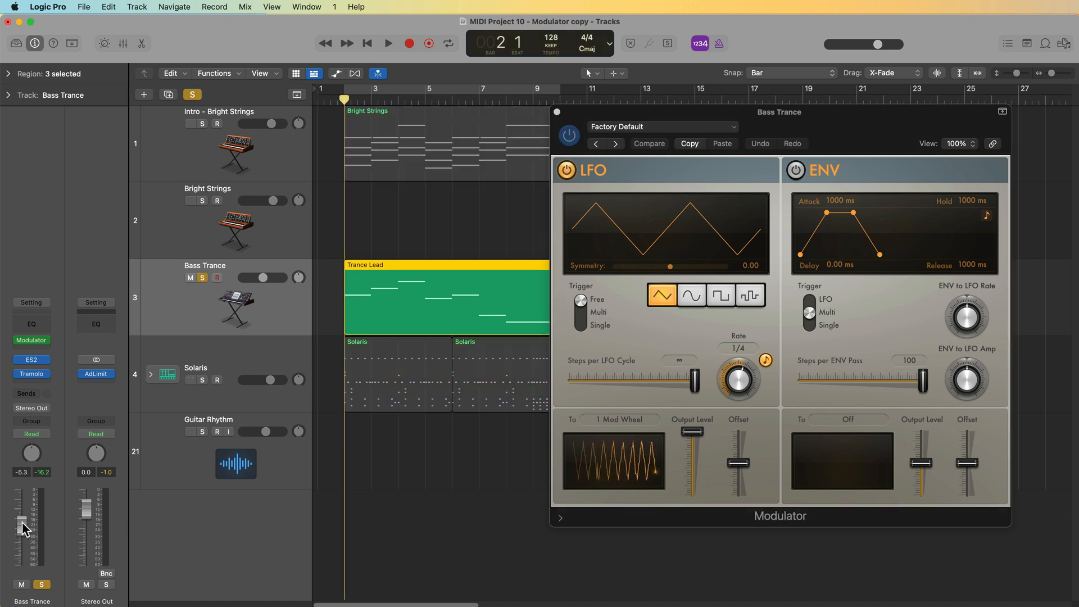
- Open the Tremolo plug-in window and bypass the Bass Trance Modulator
left_click(31, 374)
left_click_drag(671, 168, 420, 365)
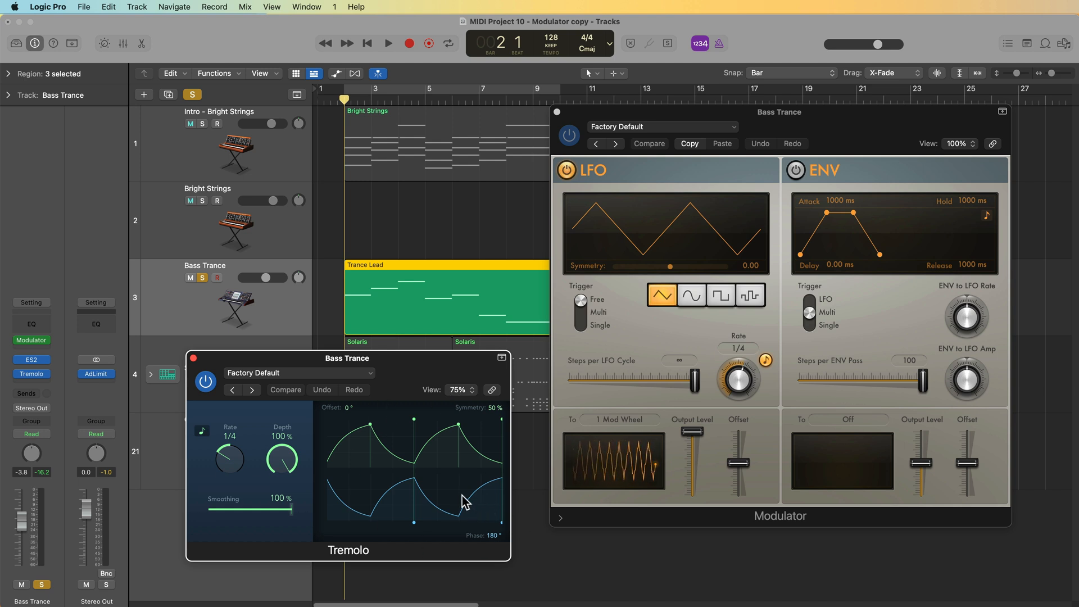
left_click(575, 137)
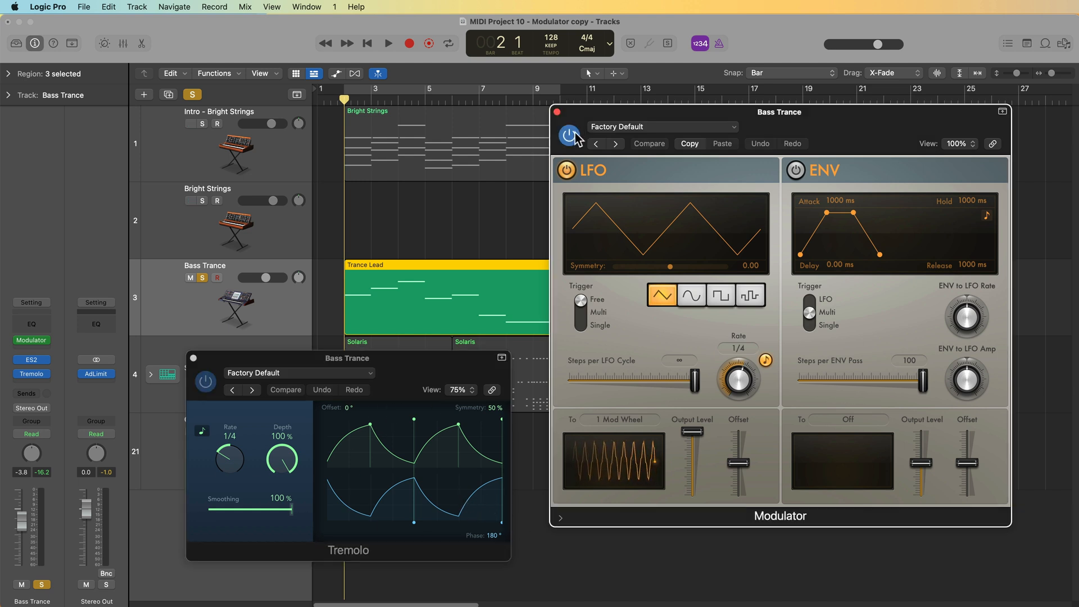
- Load the Mono Tremolo preset in the Tremolo plug-in
left_click(267, 376)
left_click(333, 457)
left_click_drag(386, 179, 399, 368)
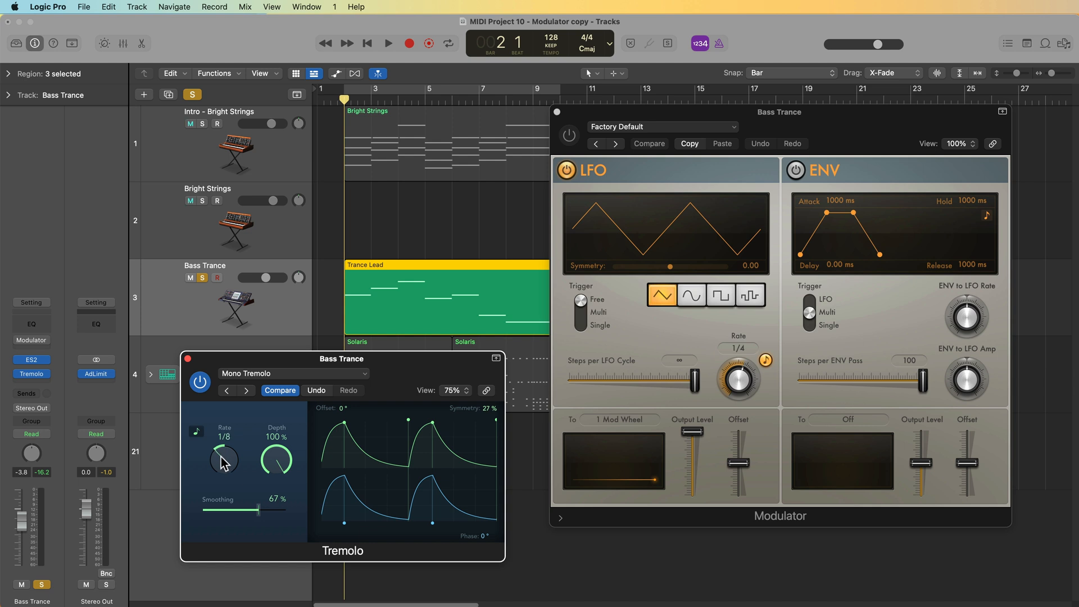
- Play back and lower the Tremolo smoothing to 45%, keeping depth at 100%
key("space")
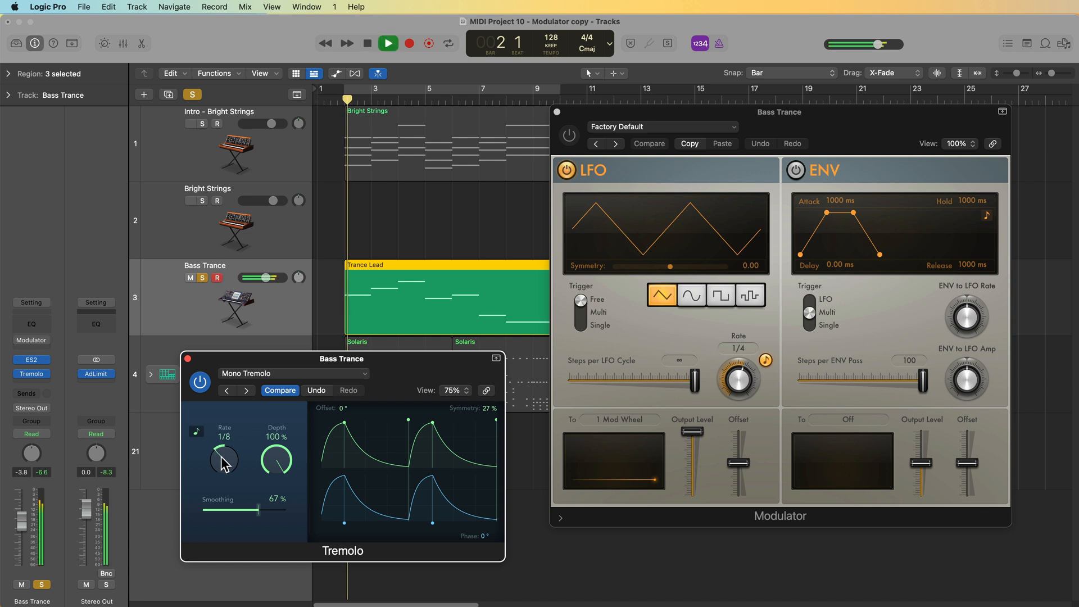
left_click(23, 523)
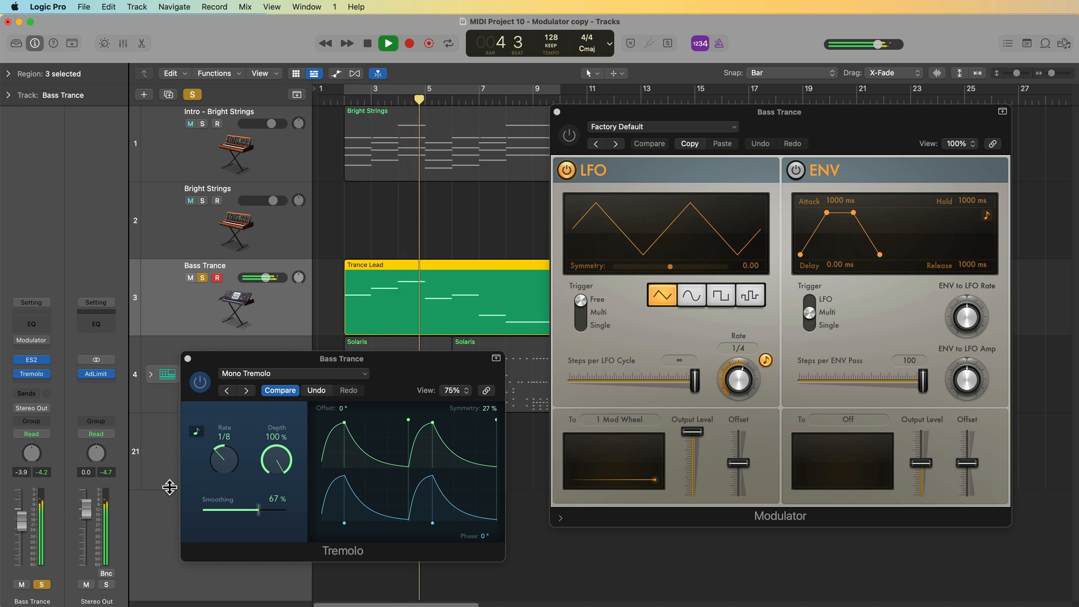
left_click(255, 509)
left_click_drag(254, 509, 231, 495)
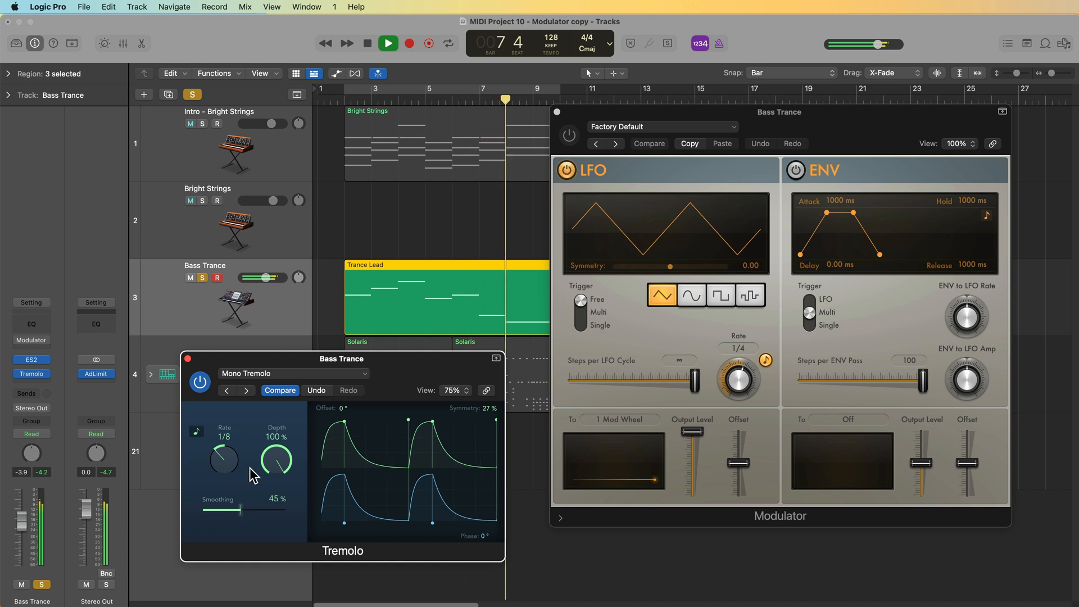
key("space")
mouse_move(275, 461)
left_mouse_down()
mouse_move(272, 588)
mouse_move(302, 441)
mouse_move(253, 567)
mouse_move(281, 454)
left_mouse_up()
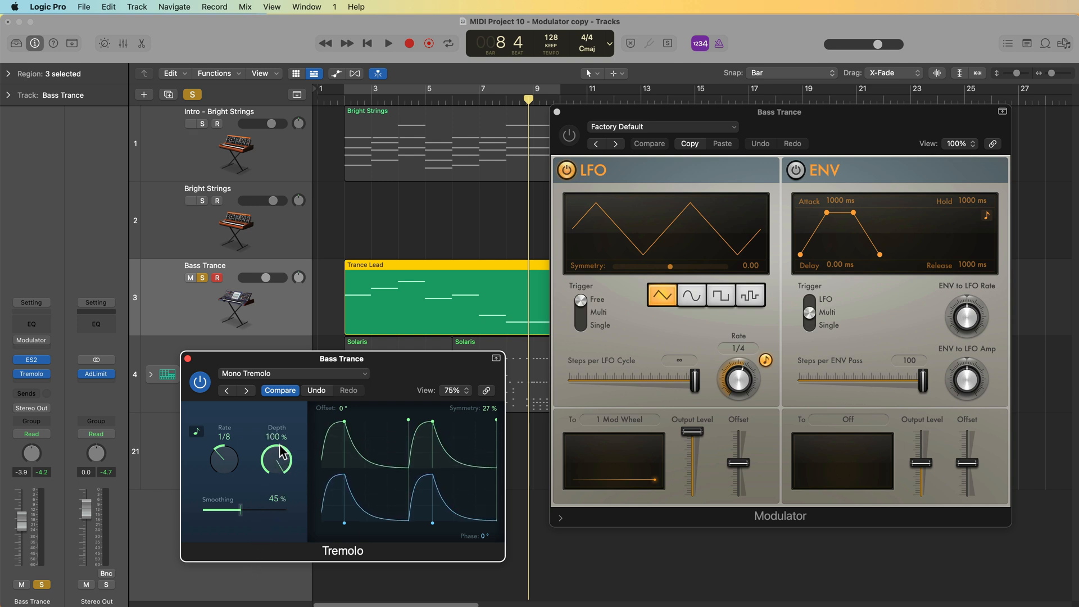
- Re-enable the Modulator and assign its LFO target to the Tremolo Depth by learning the plug-in parameter
left_click(575, 139)
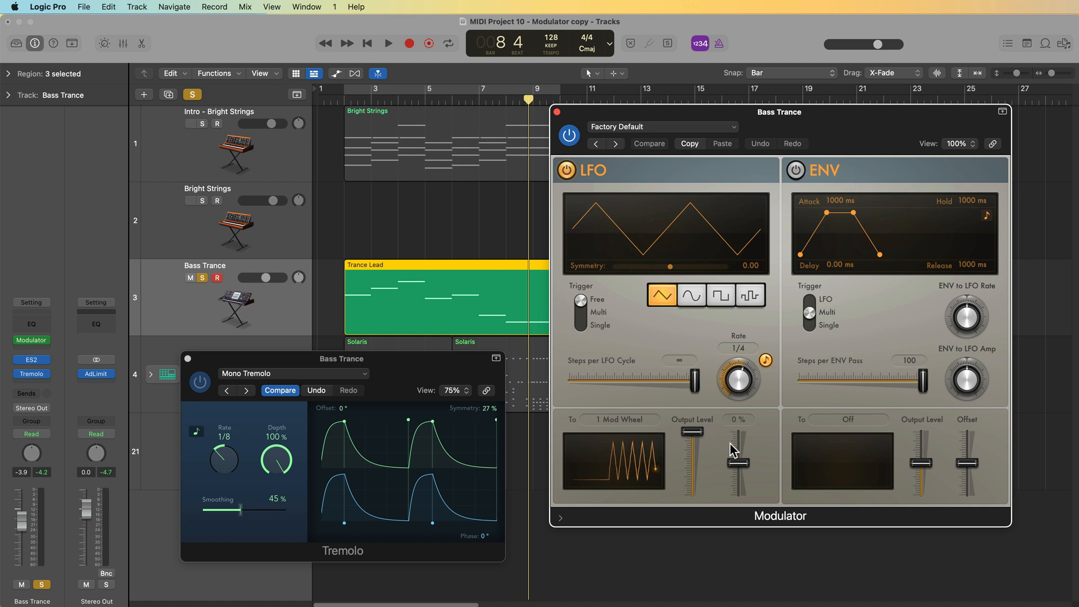
left_click(618, 425)
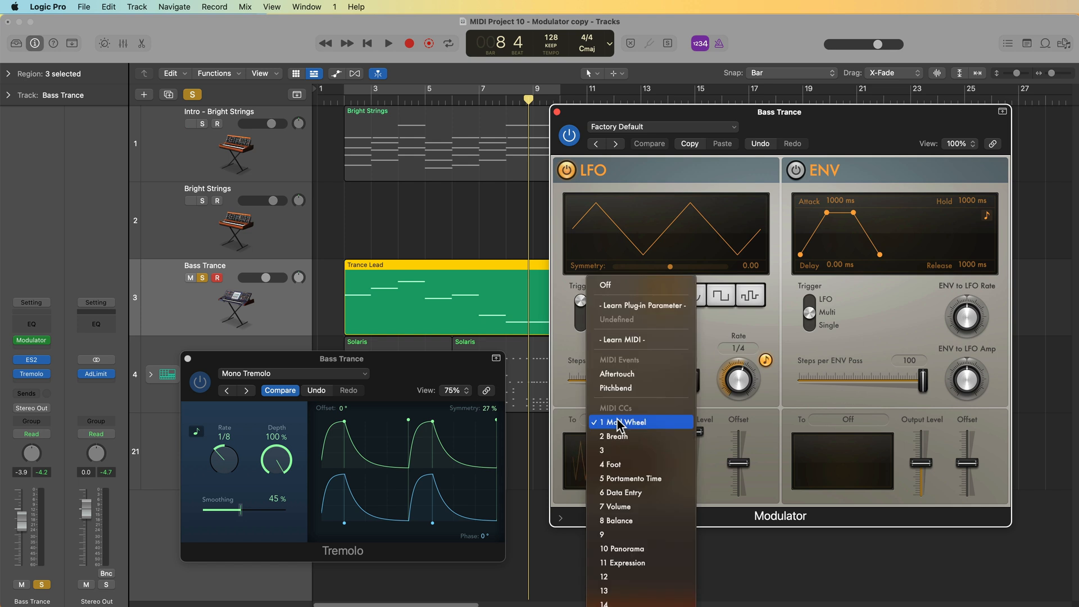
left_click(652, 306)
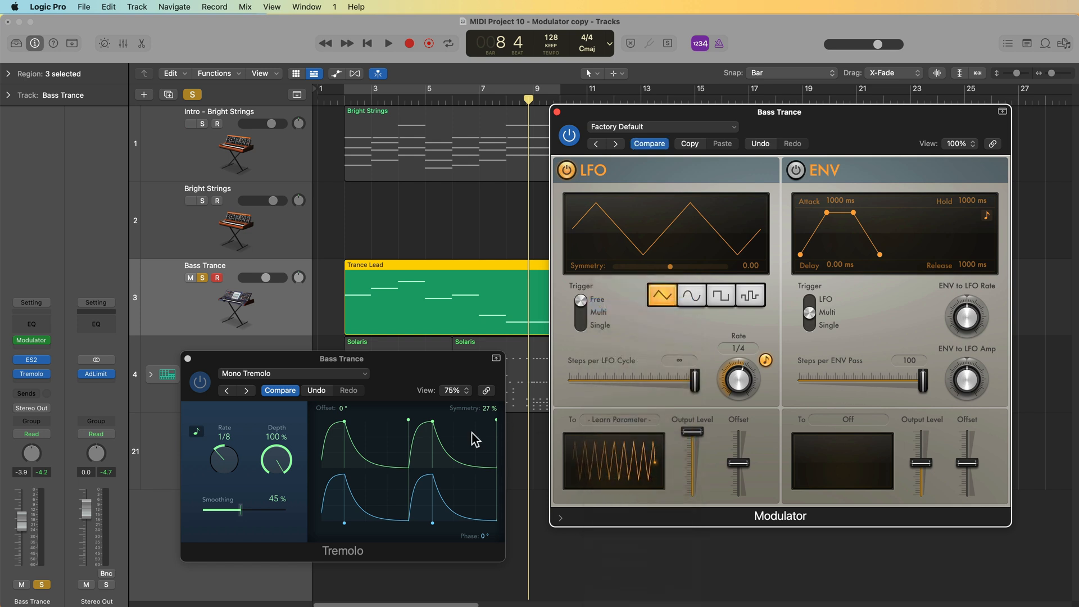
left_click(275, 462)
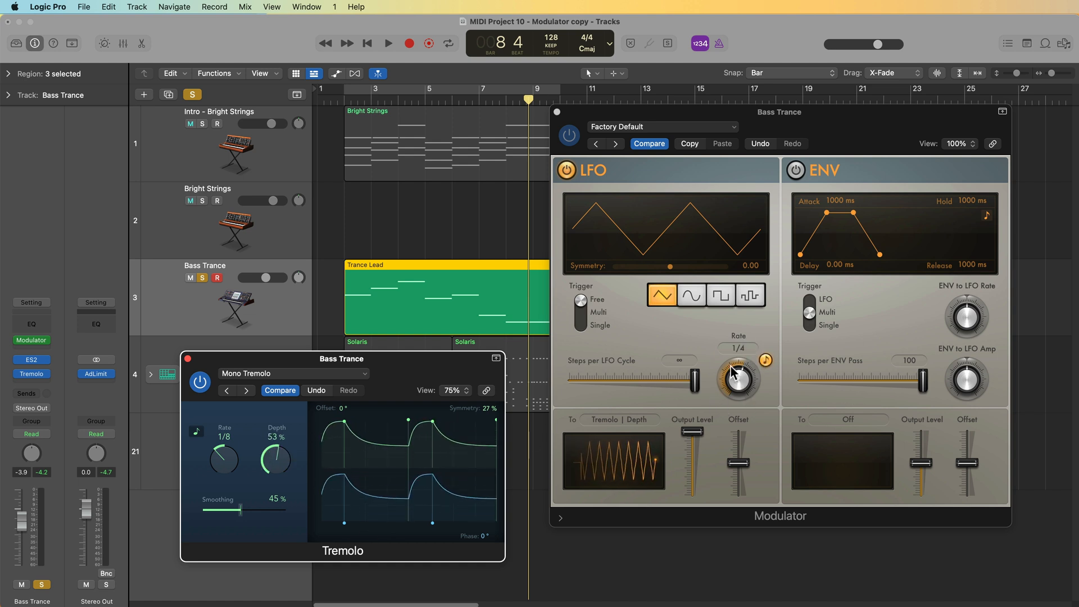
- Turn on cycle playback, audition the modulated tremolo, and set the Tremolo rate to 1/16
key("c")
key("space")
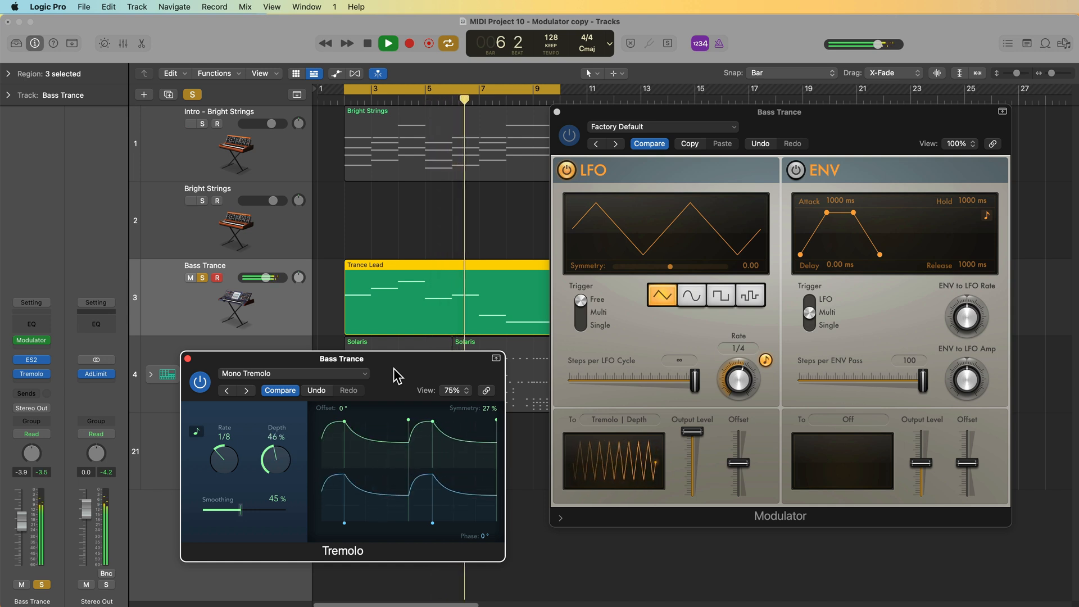
key("space")
left_click_drag(226, 454, 226, 445)
key("space")
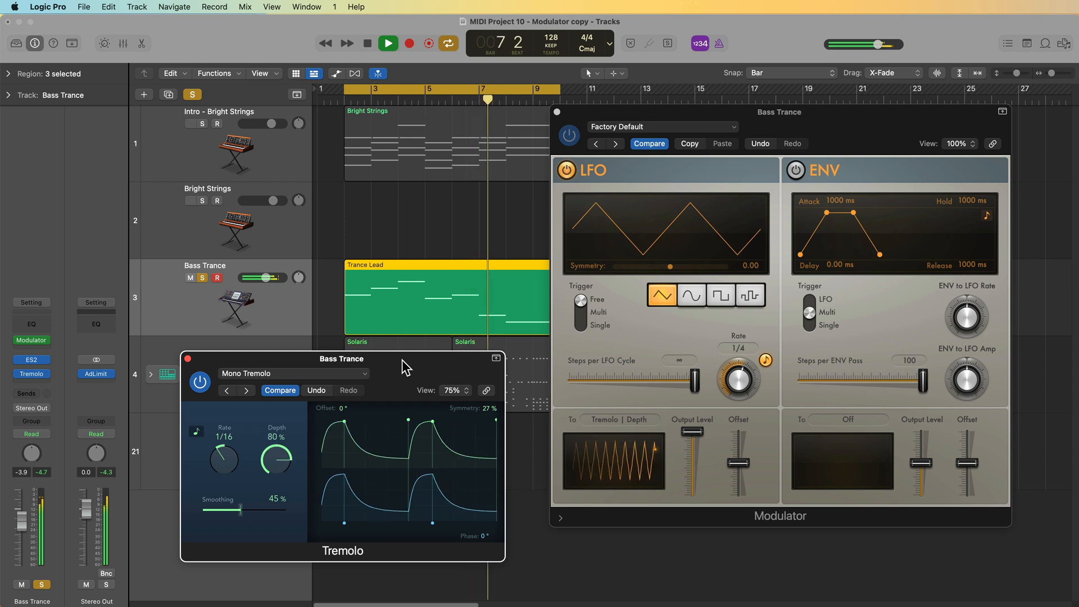
key("space")
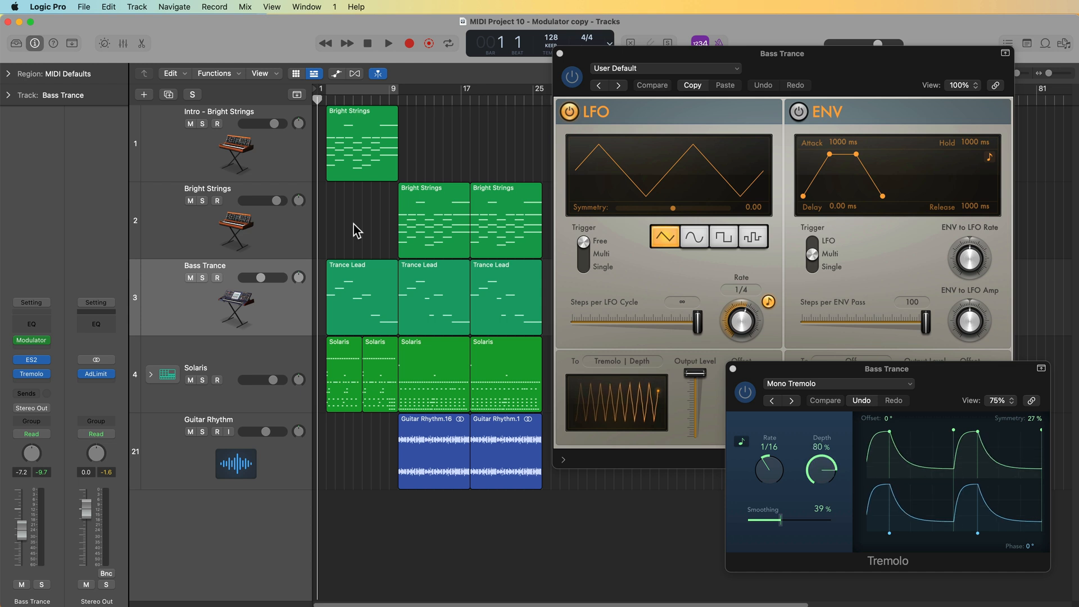
- During playback, select the regions from bar 9 onward and set the cycle range to match them
key("space")
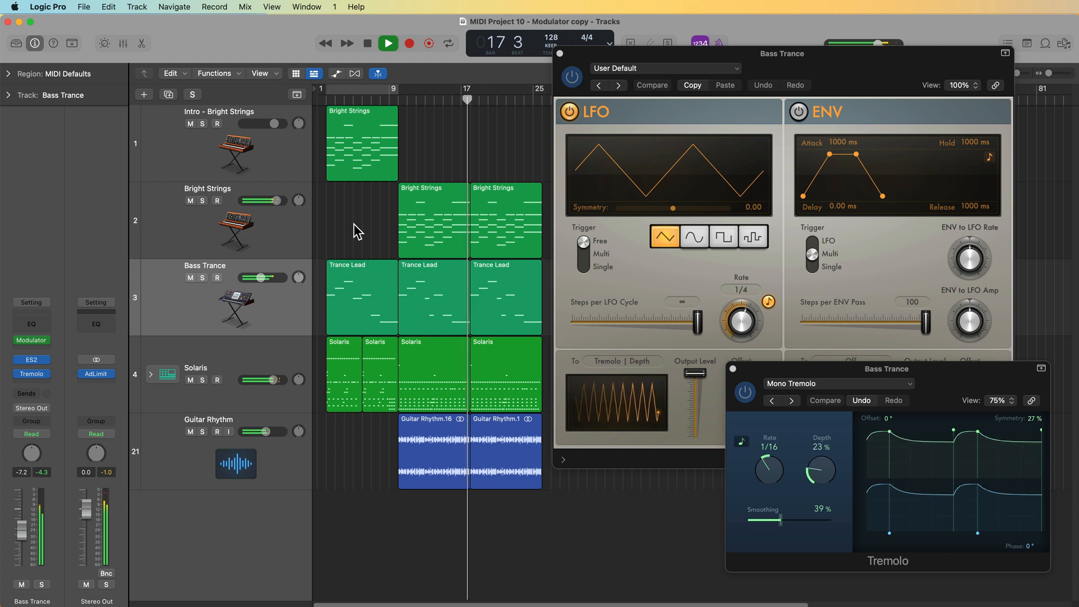
mouse_move(437, 171)
left_mouse_down()
mouse_move(507, 455)
mouse_move(478, 438)
left_mouse_up()
key("u")
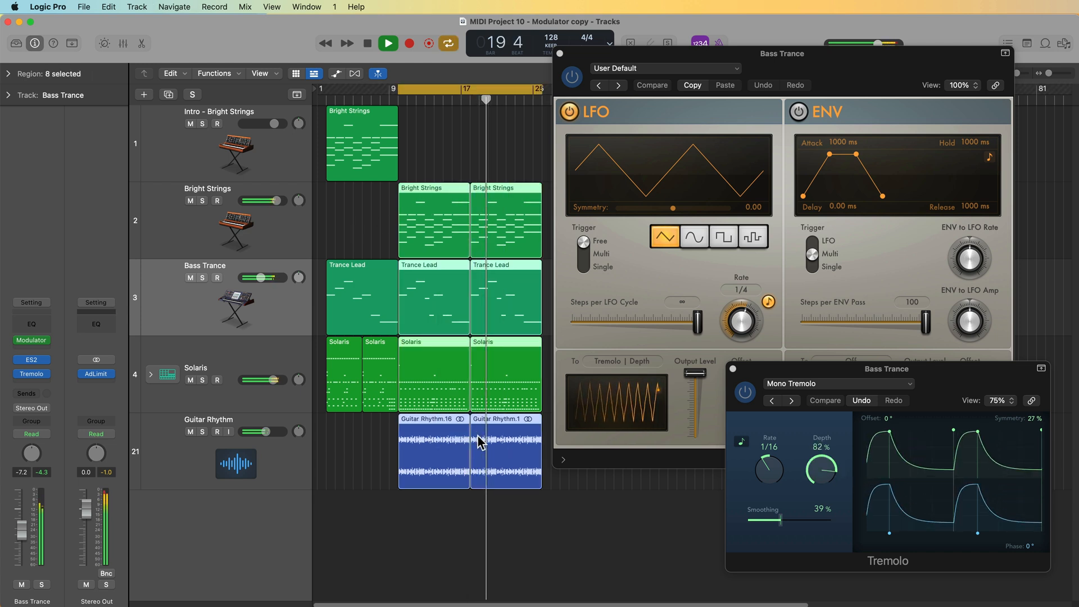
left_click(571, 542)
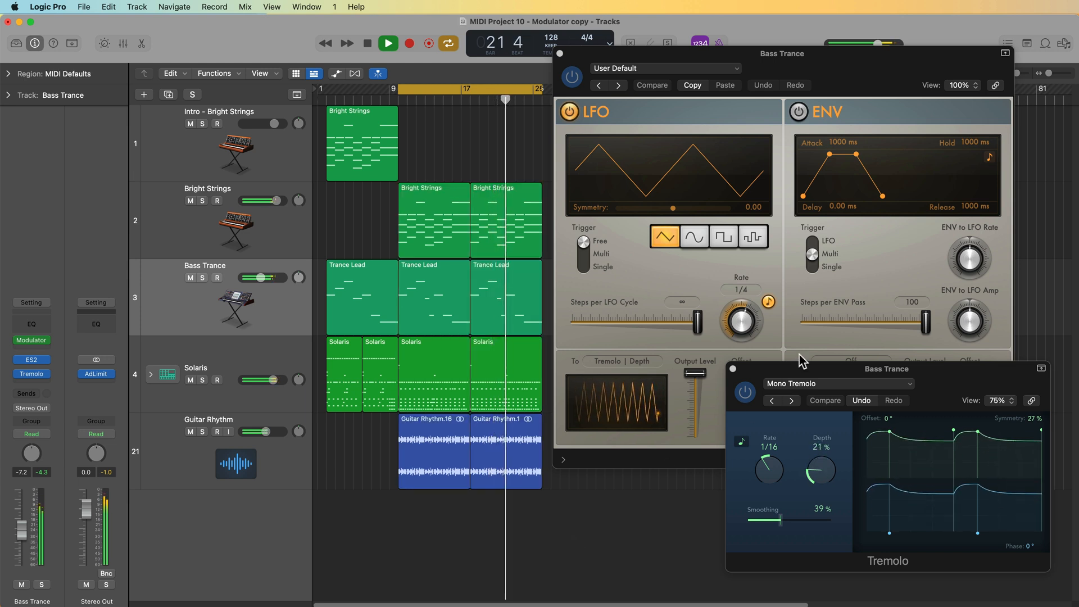
- Reposition the Modulator plug-in window over the track area
left_click(816, 58)
left_click_drag(816, 58, 609, 72)
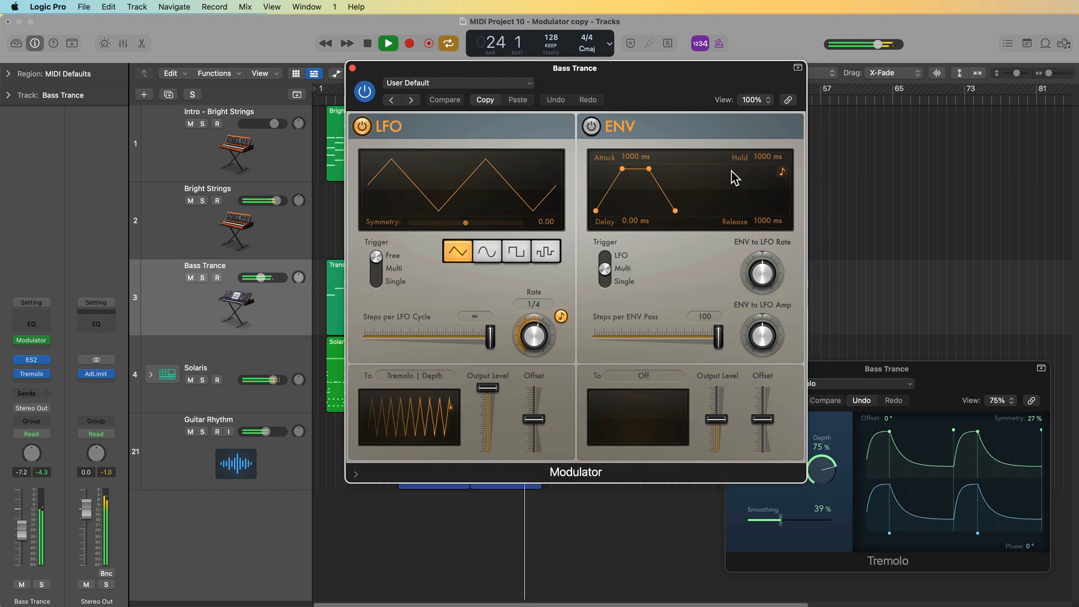
left_click_drag(693, 84, 675, 122)
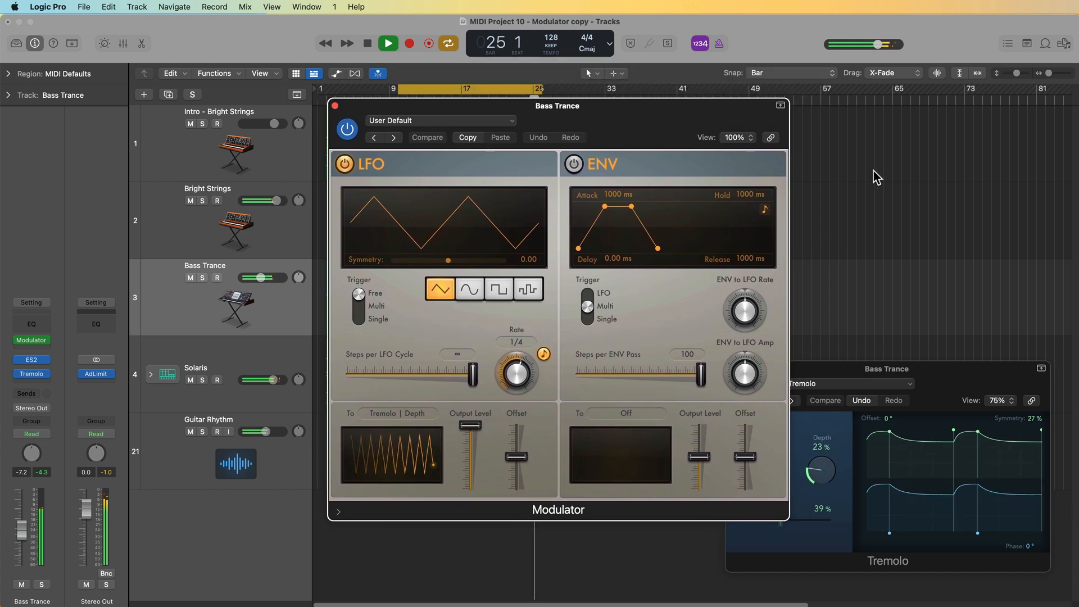